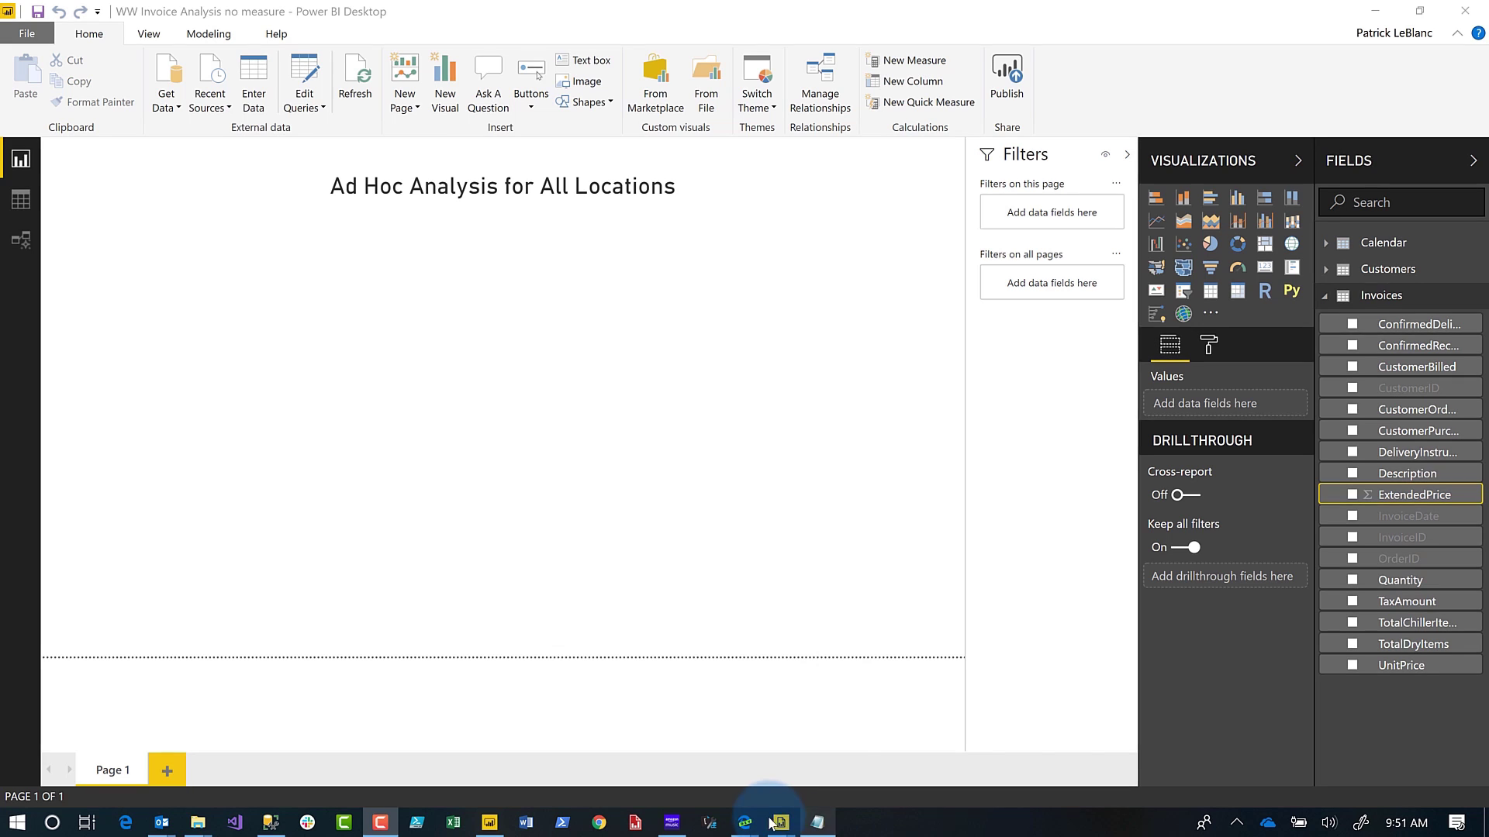
- Bring the blank untitled report in Power BI Report Builder to the front
left_click(778, 822)
left_click(698, 775)
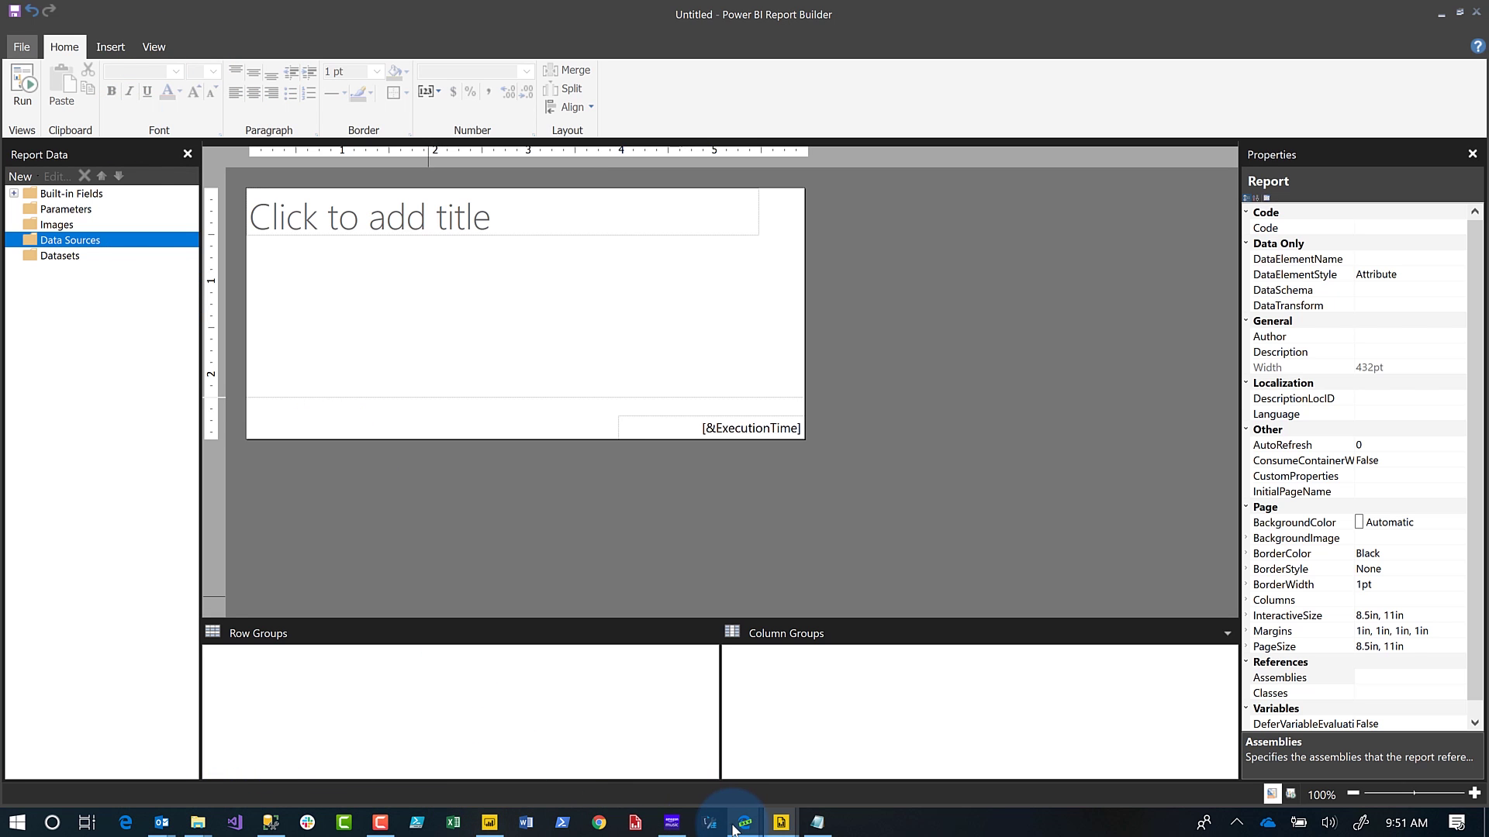
mouse_move(743, 824)
left_click(578, 752)
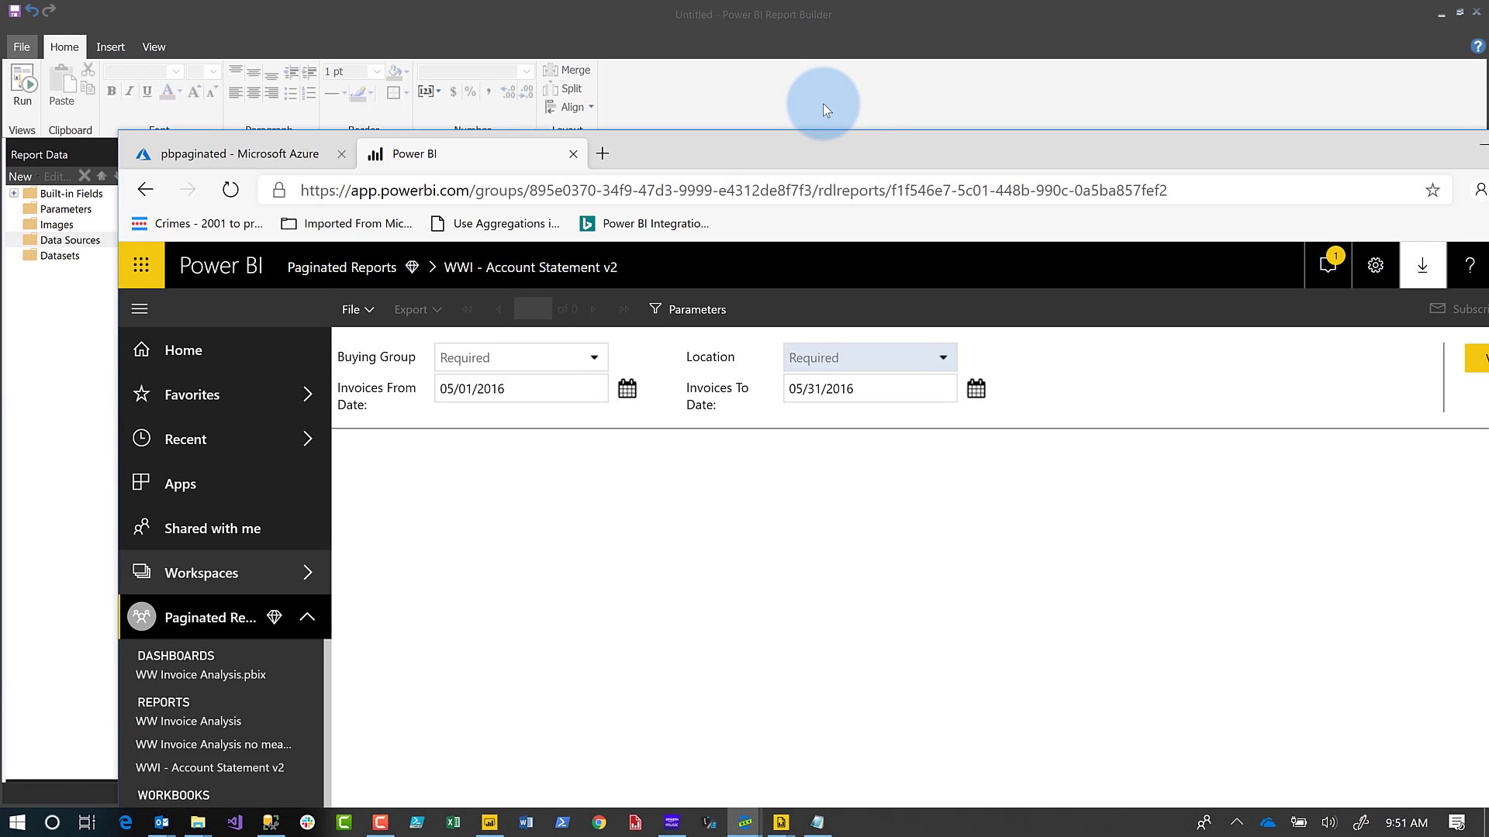
double_click(828, 109)
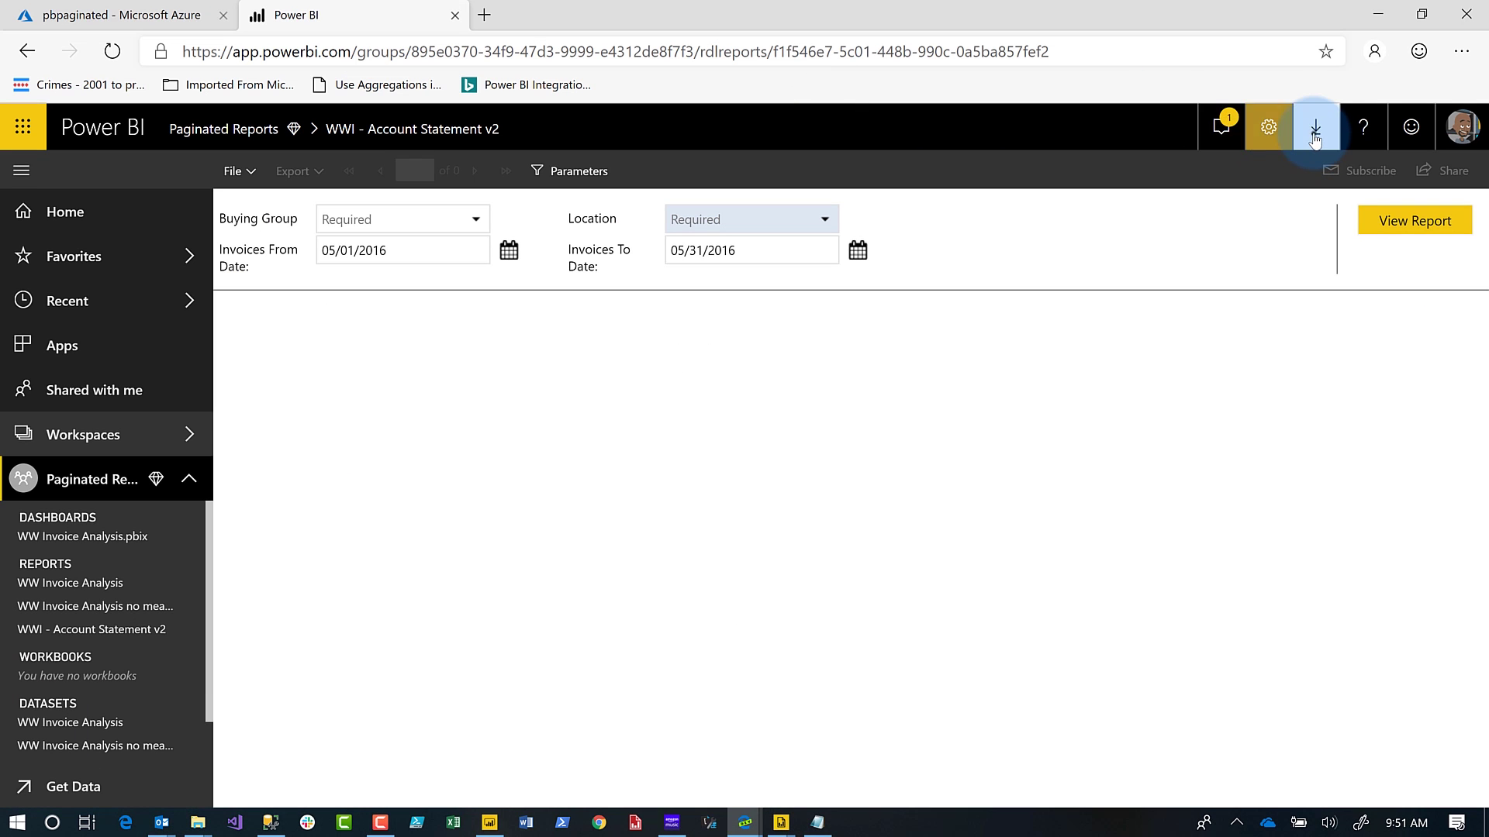
left_click(1325, 130)
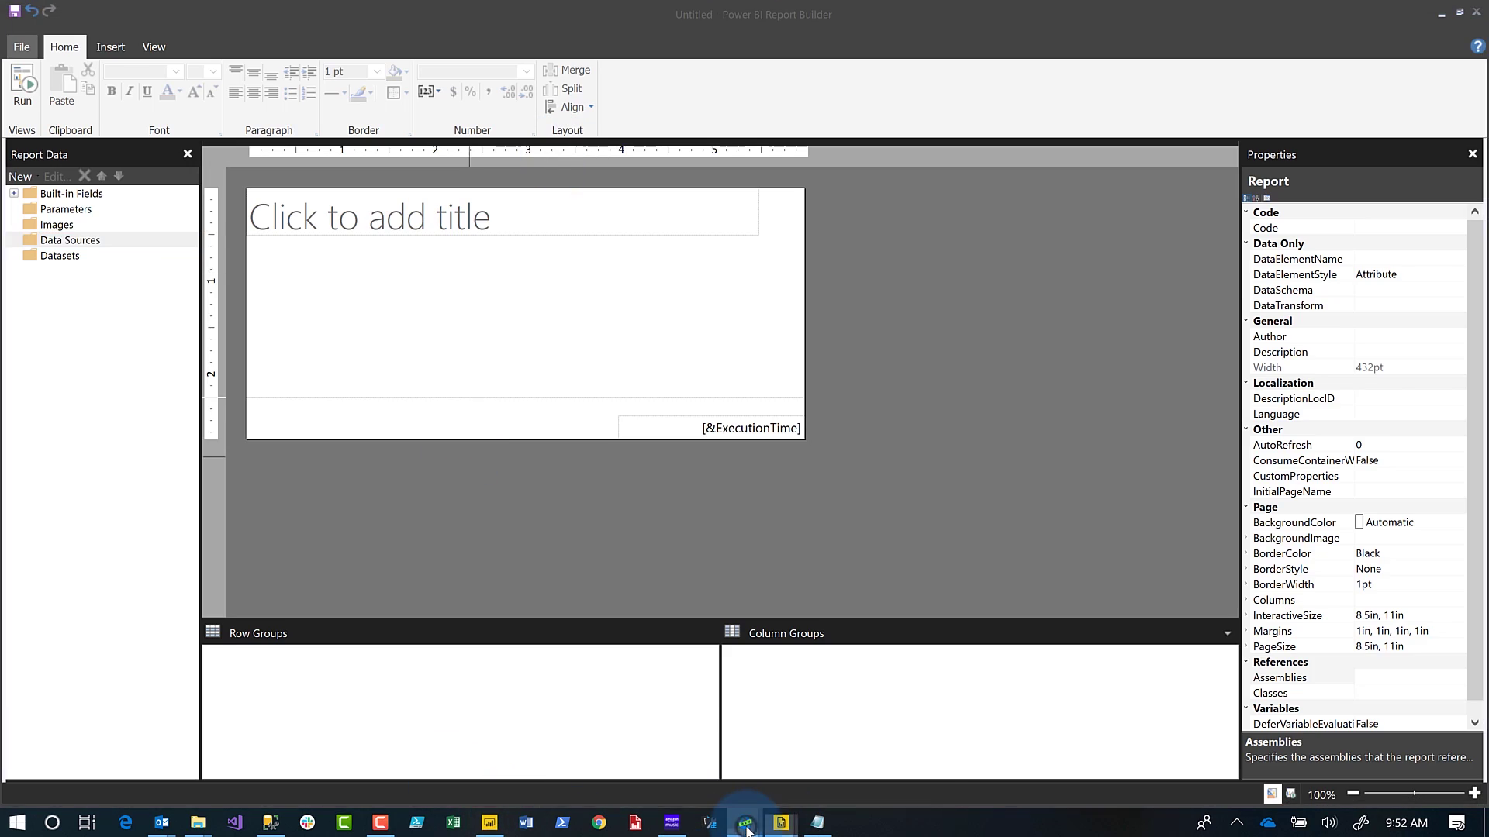
- Copy the Workspace Connection URL from the Paginated Reports workspace's Premium settings
mouse_move(745, 828)
left_click(663, 764)
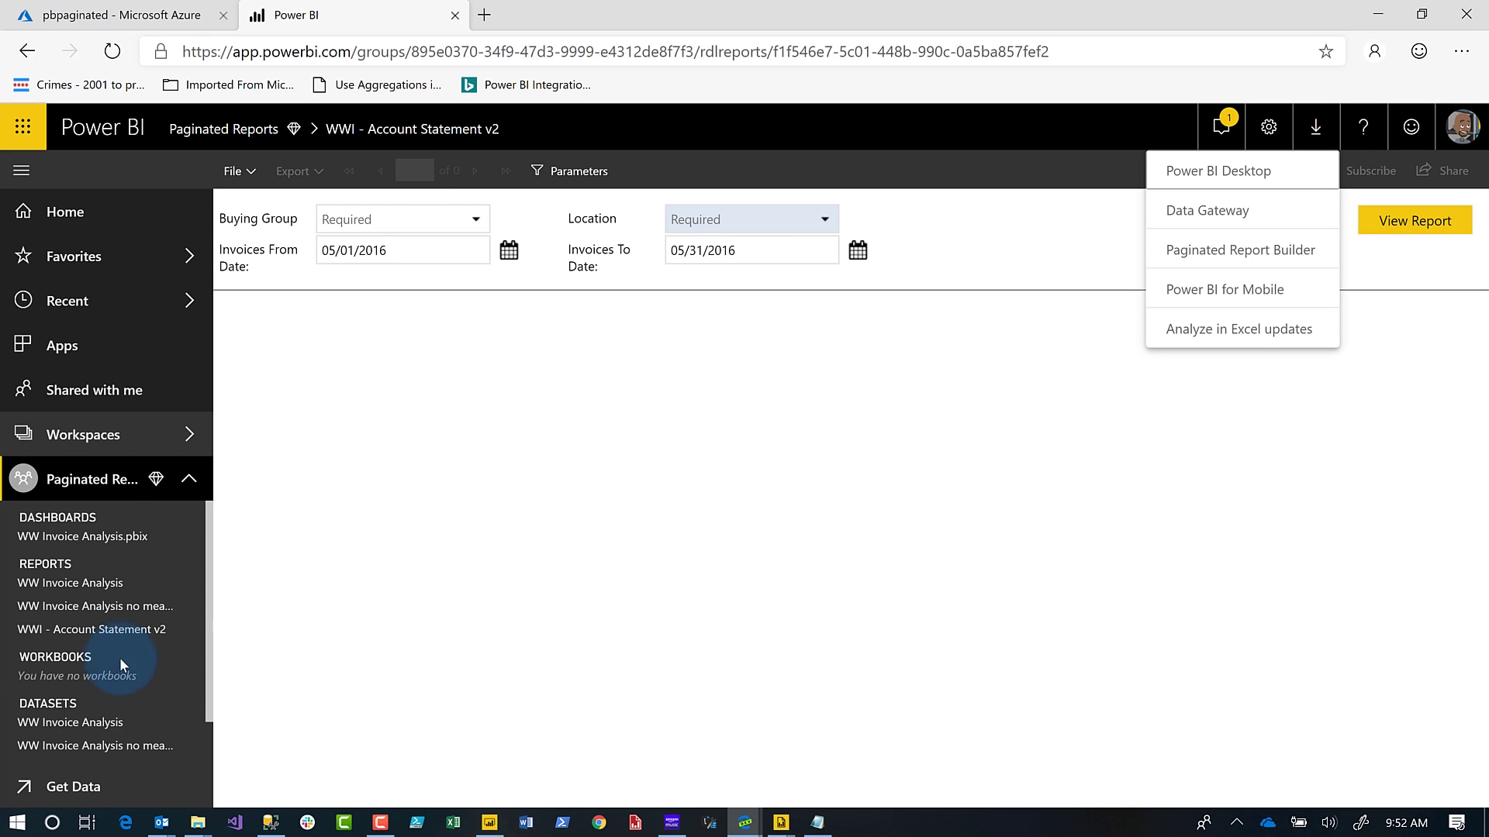
left_click(85, 482)
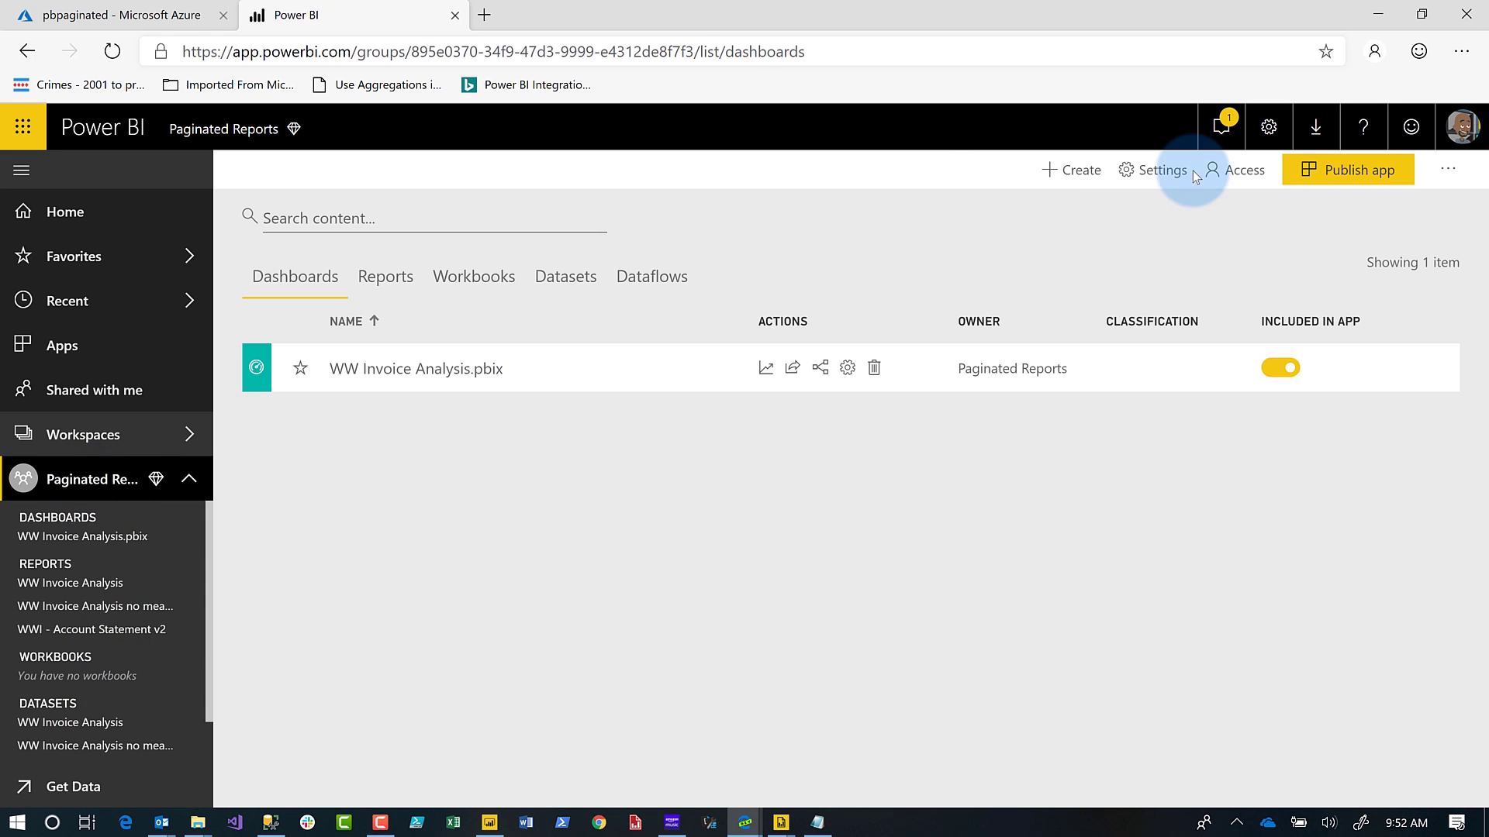
left_click(1195, 175)
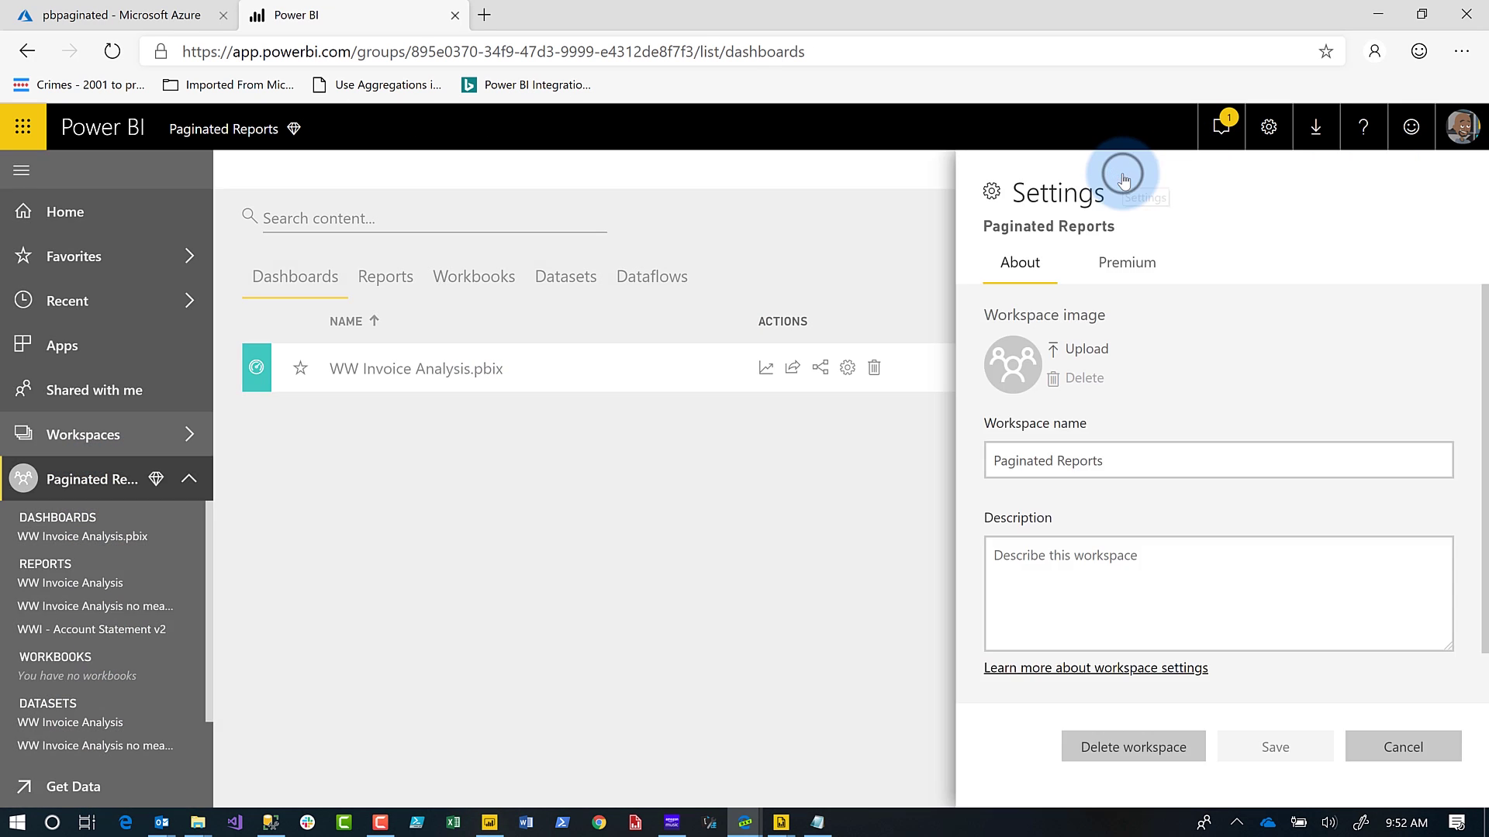
left_click(1121, 262)
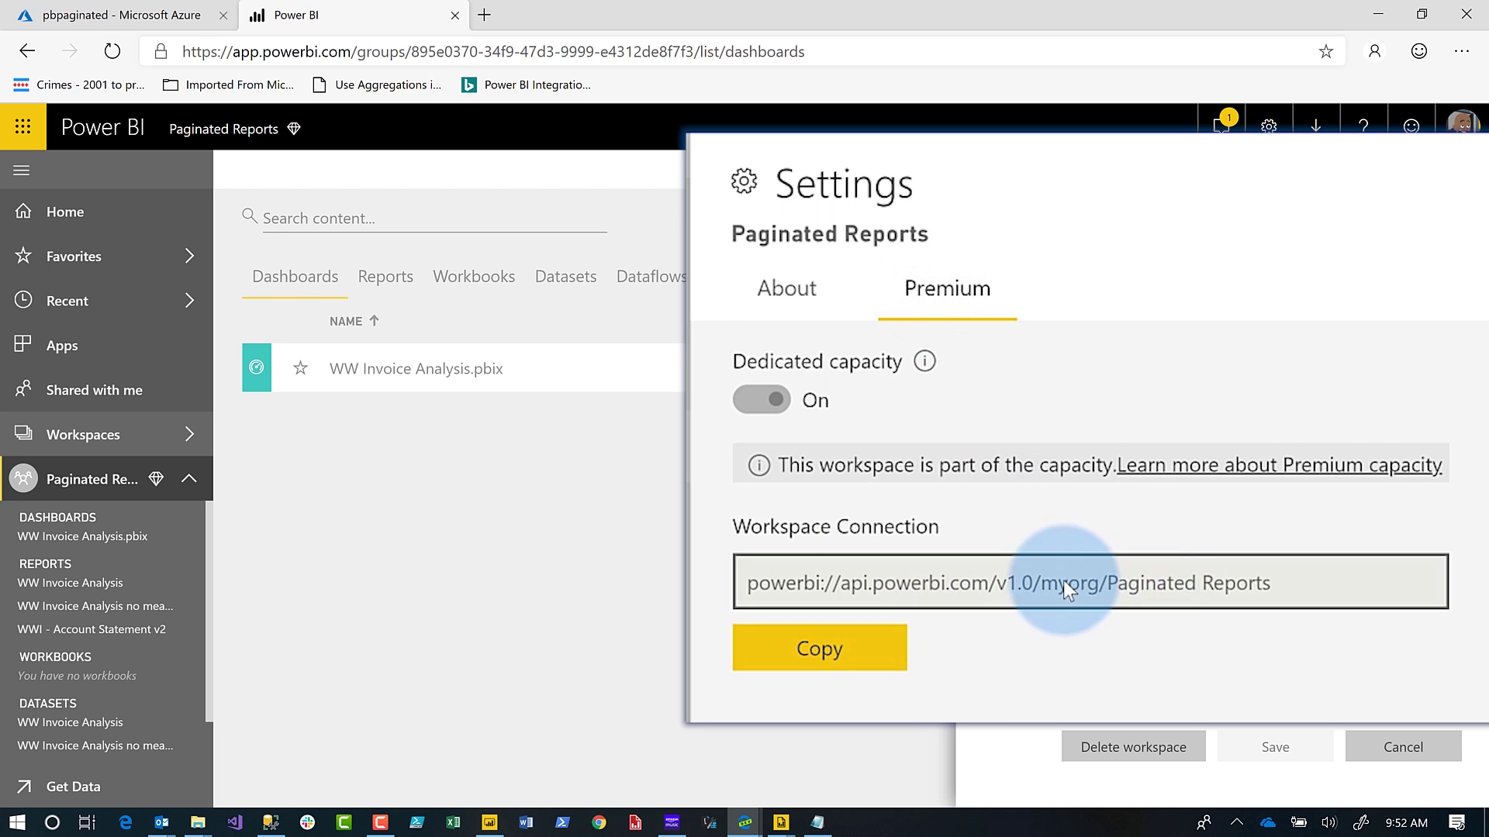
left_click(854, 649)
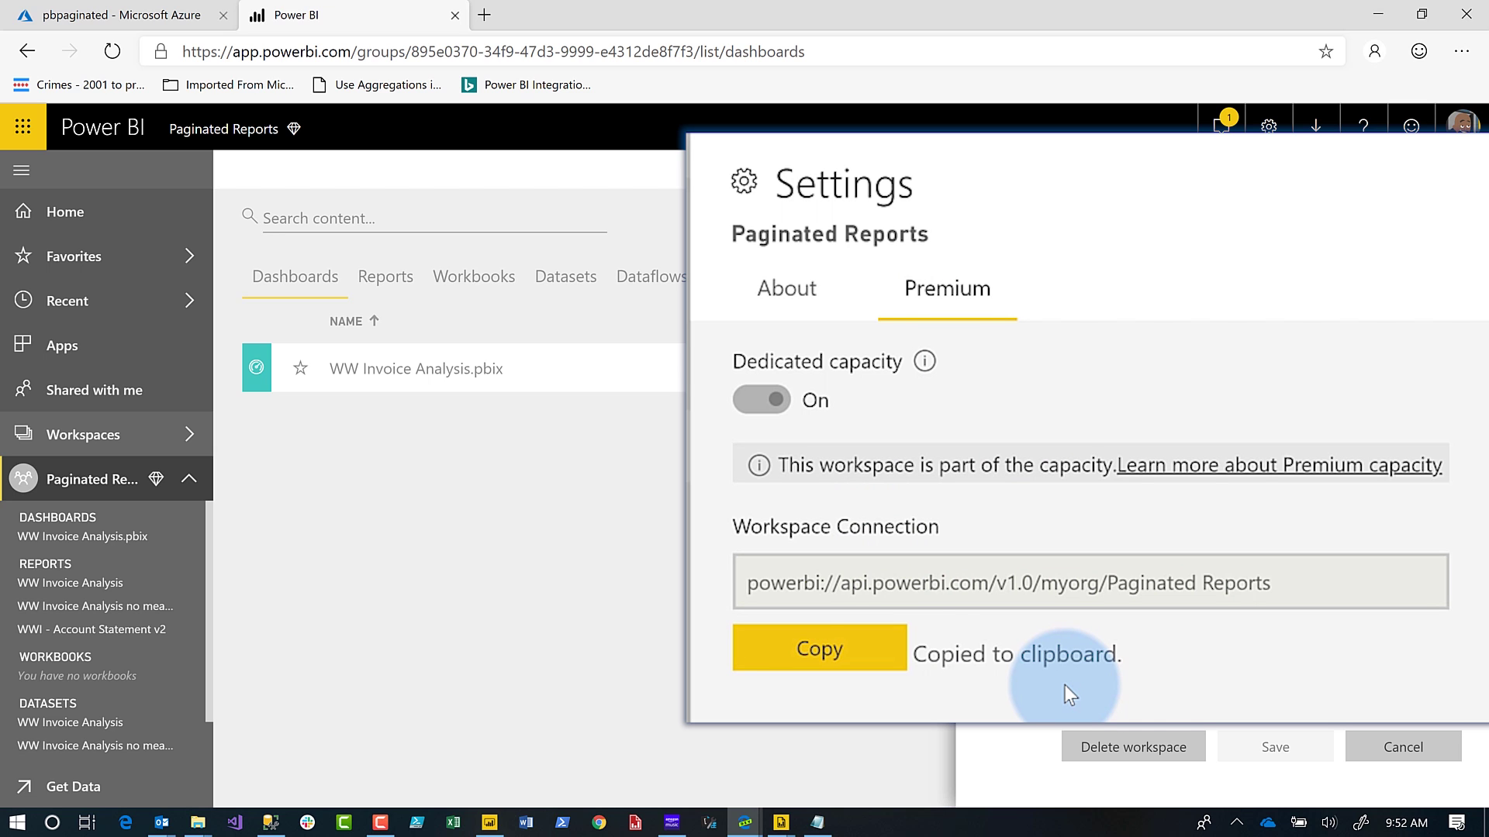
- Add DataSource1 as an Analysis Services connection to the pasted workspace URL, database WW Invoice Analysis no measure
left_click(1378, 16)
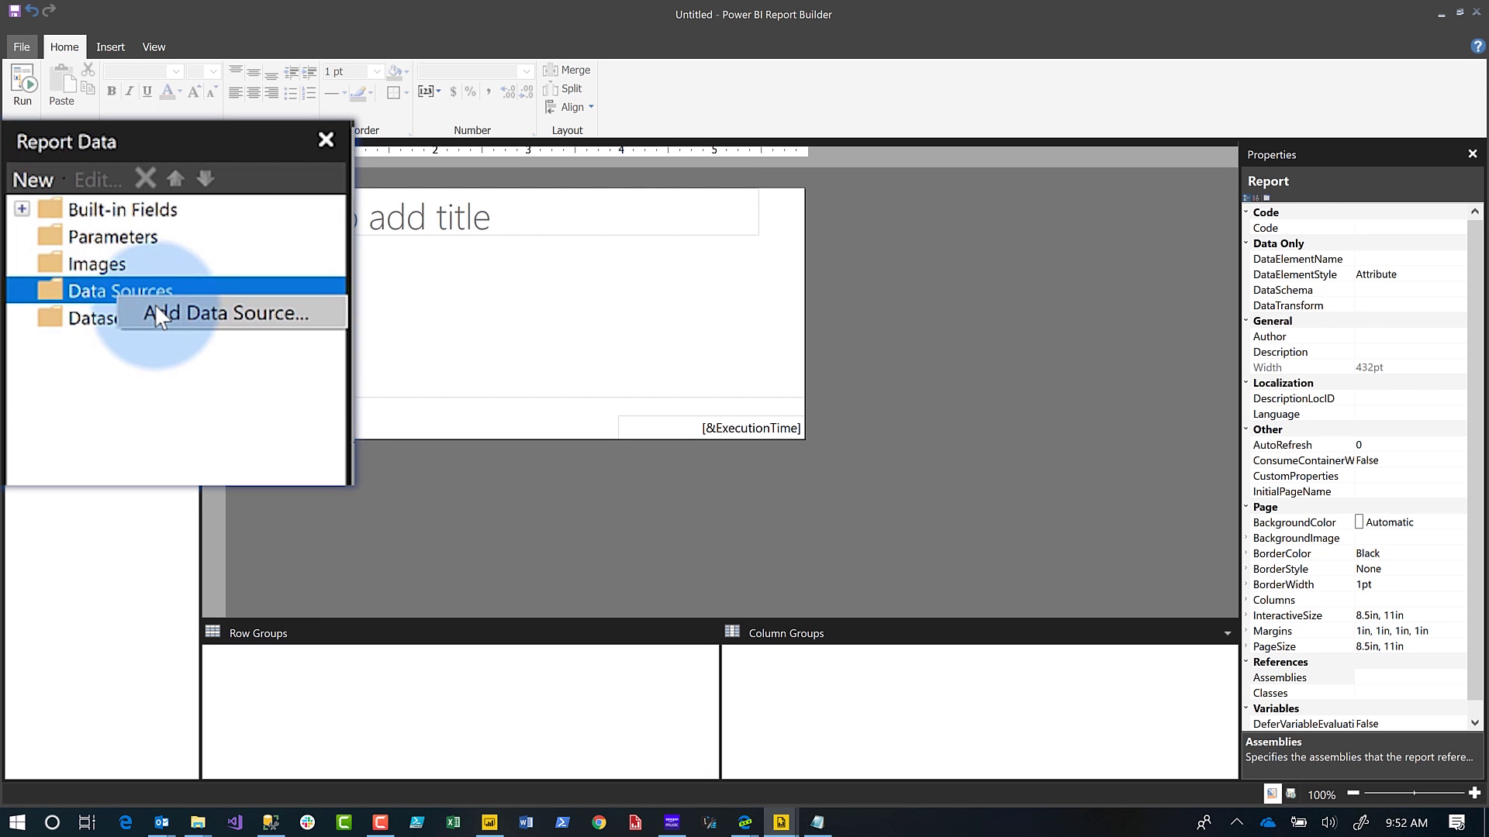
left_click(159, 317)
left_click(415, 209)
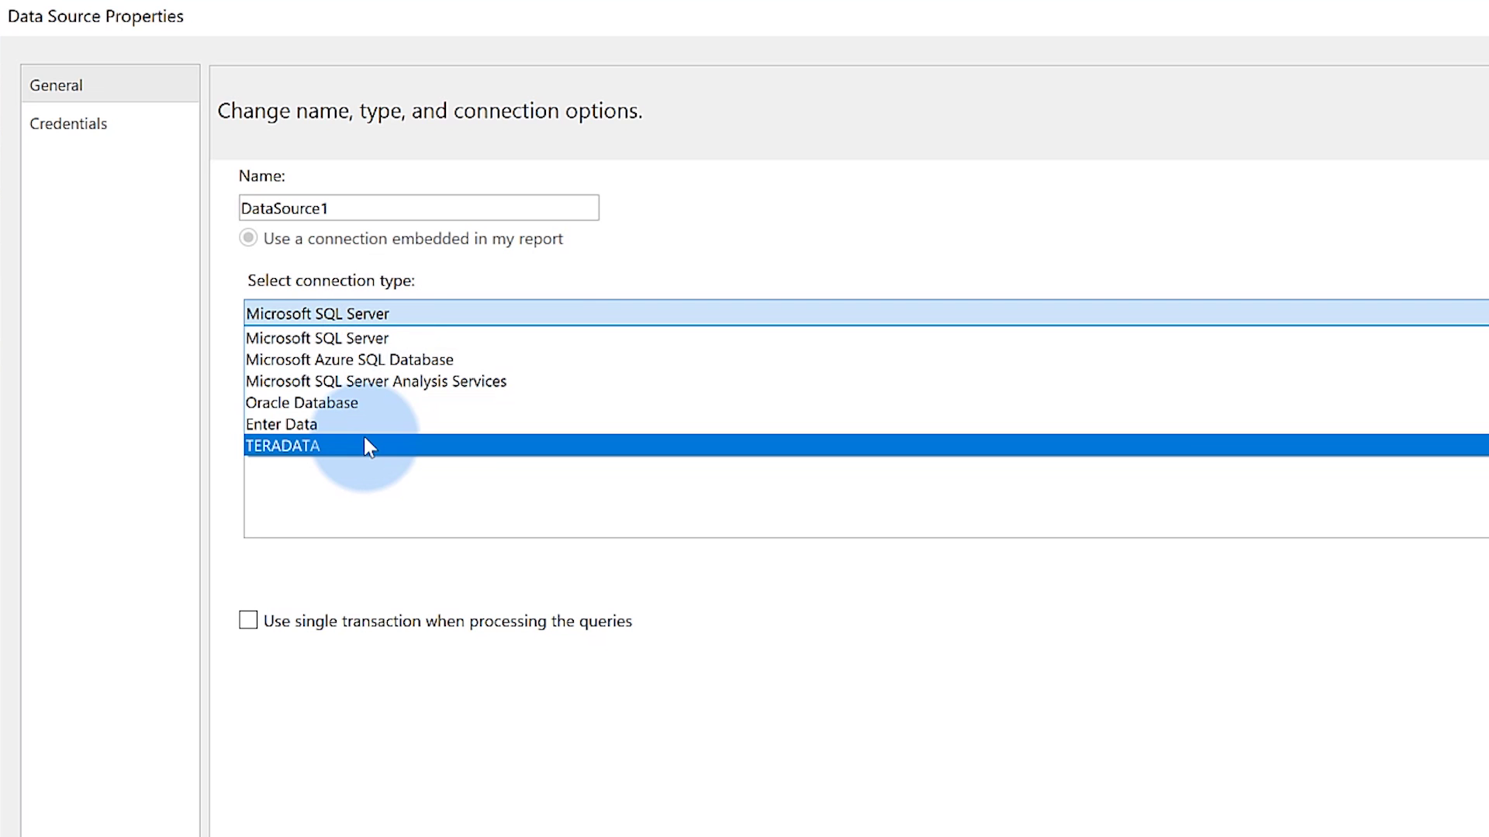
left_click(397, 382)
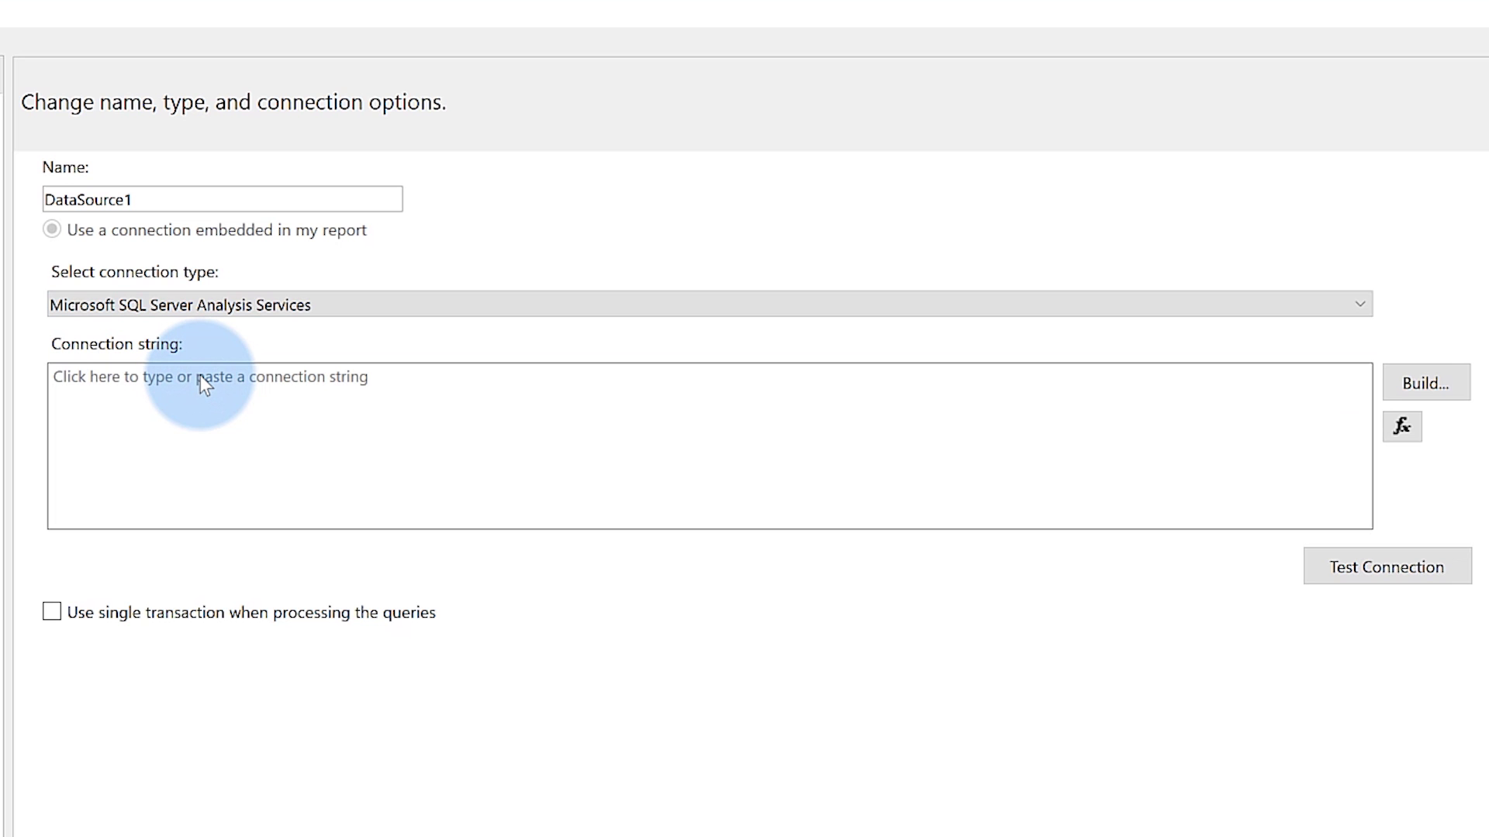
left_click(1415, 390)
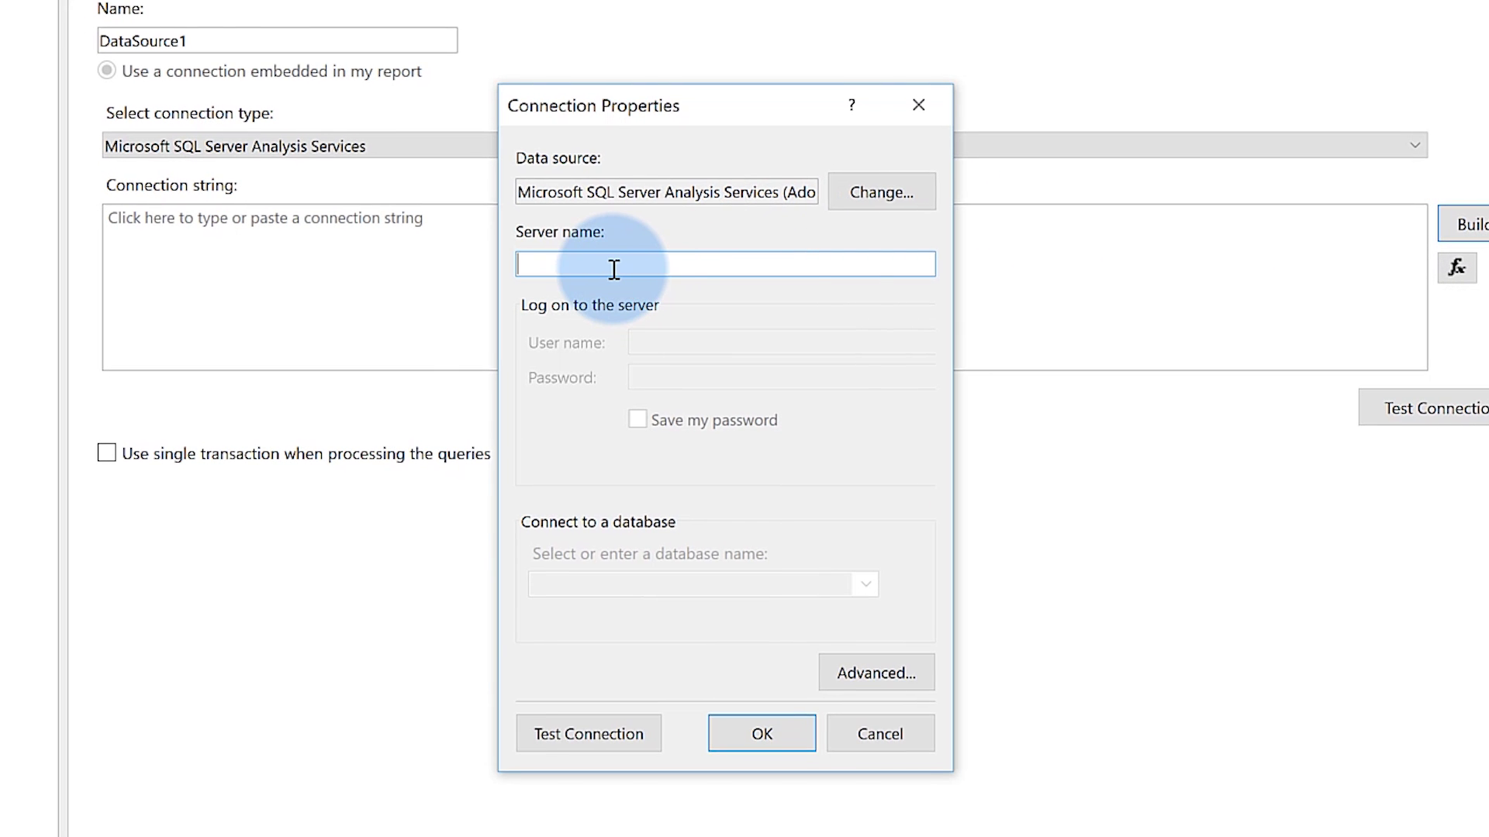
key("ctrl+v")
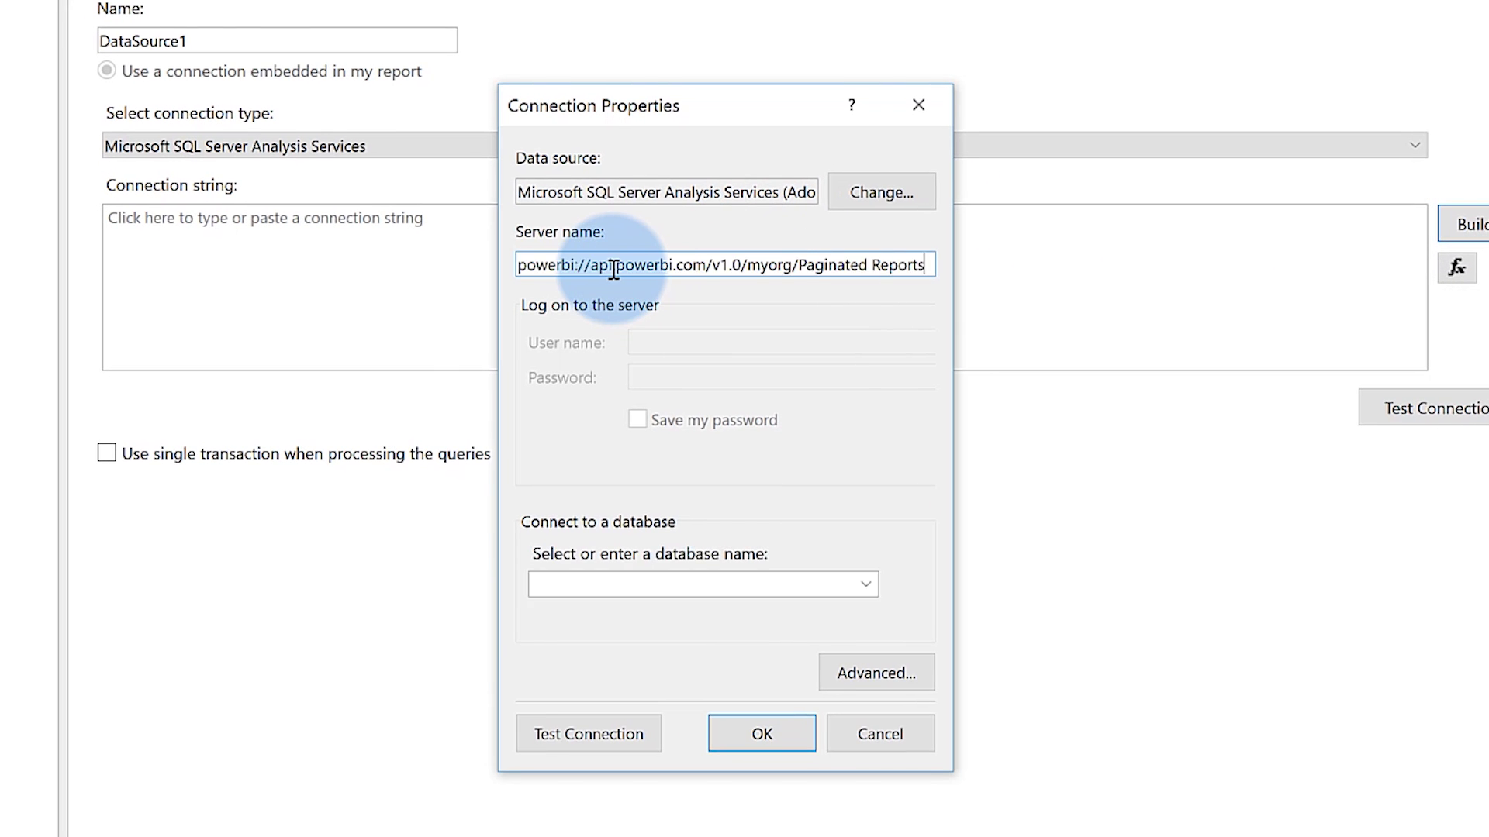
left_click(860, 583)
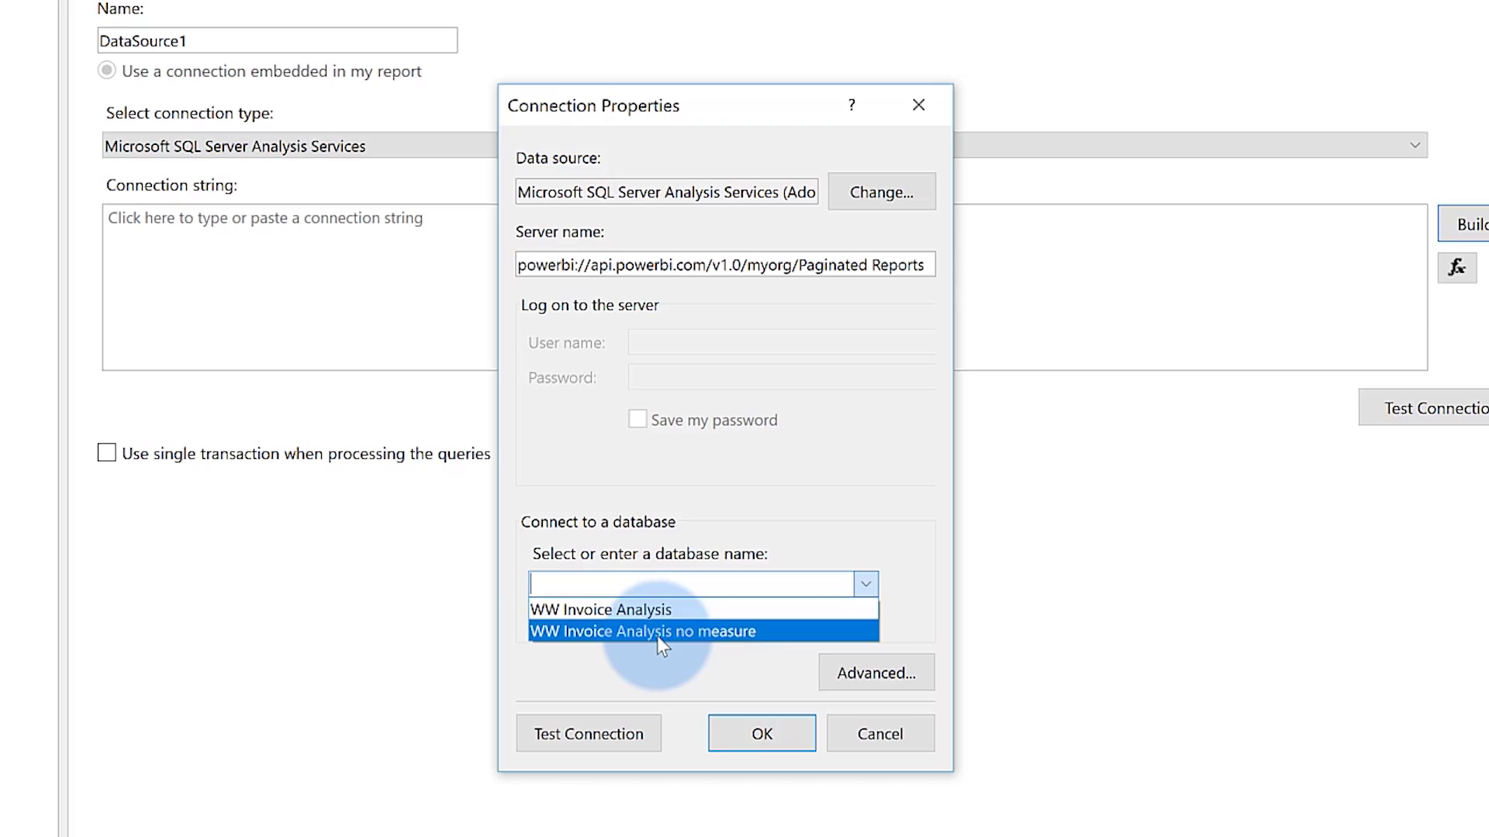
left_click(658, 636)
left_click(778, 723)
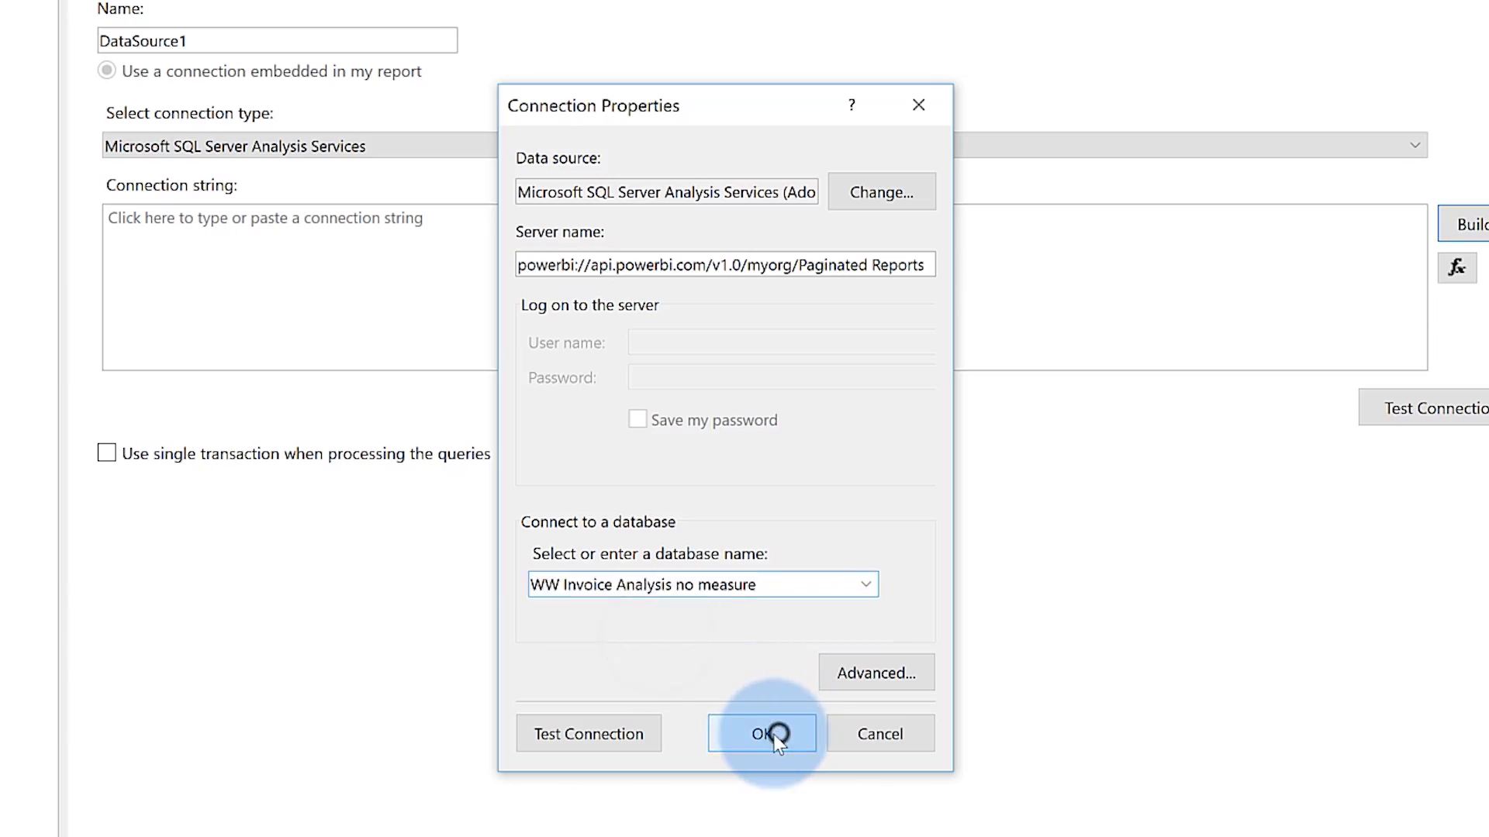
left_click(1186, 770)
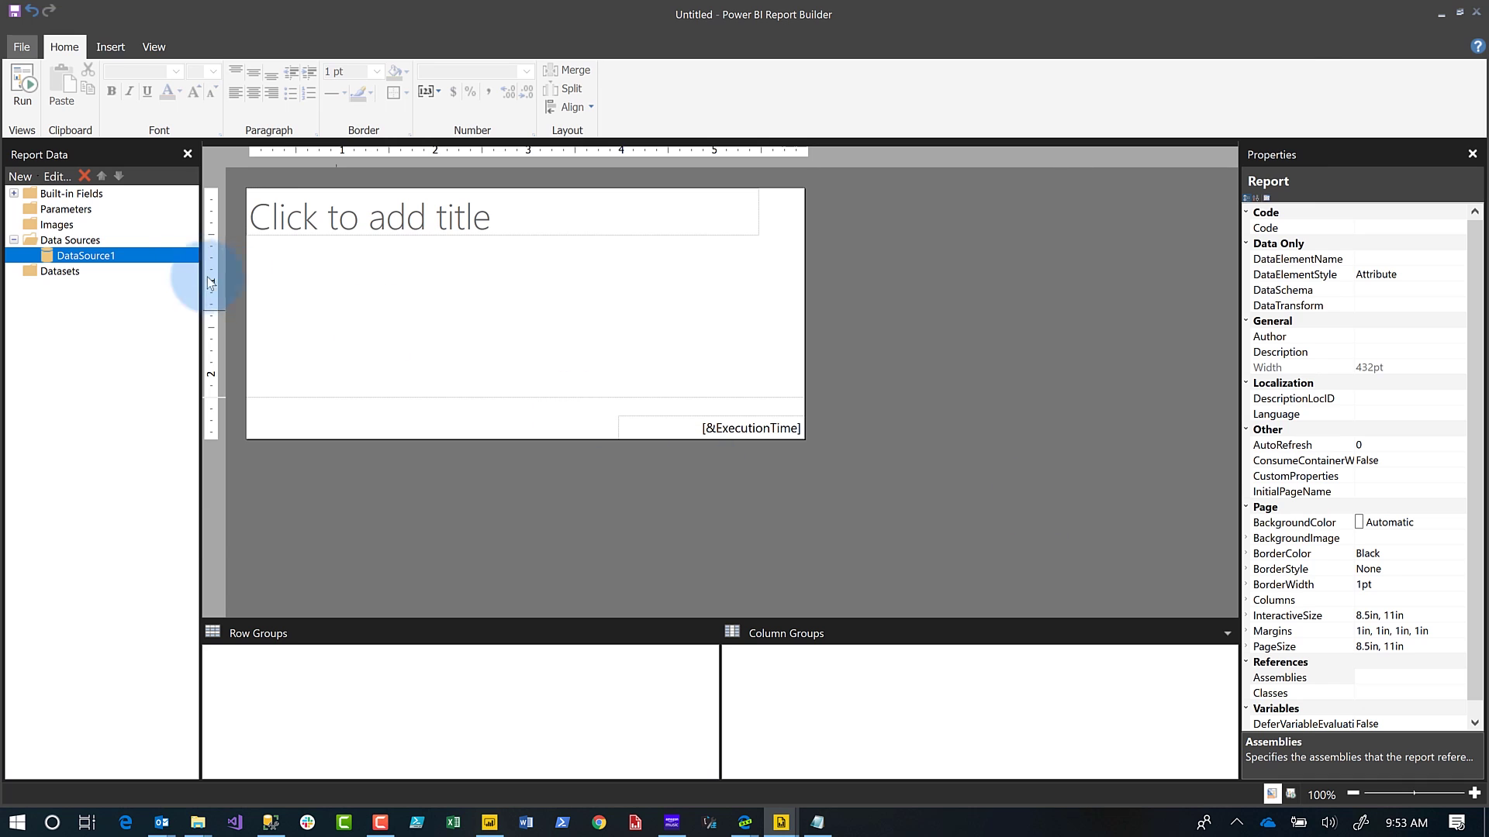
- Add a new dataset on DataSource1 and select its DataSet1 name for renaming
right_click(120, 256)
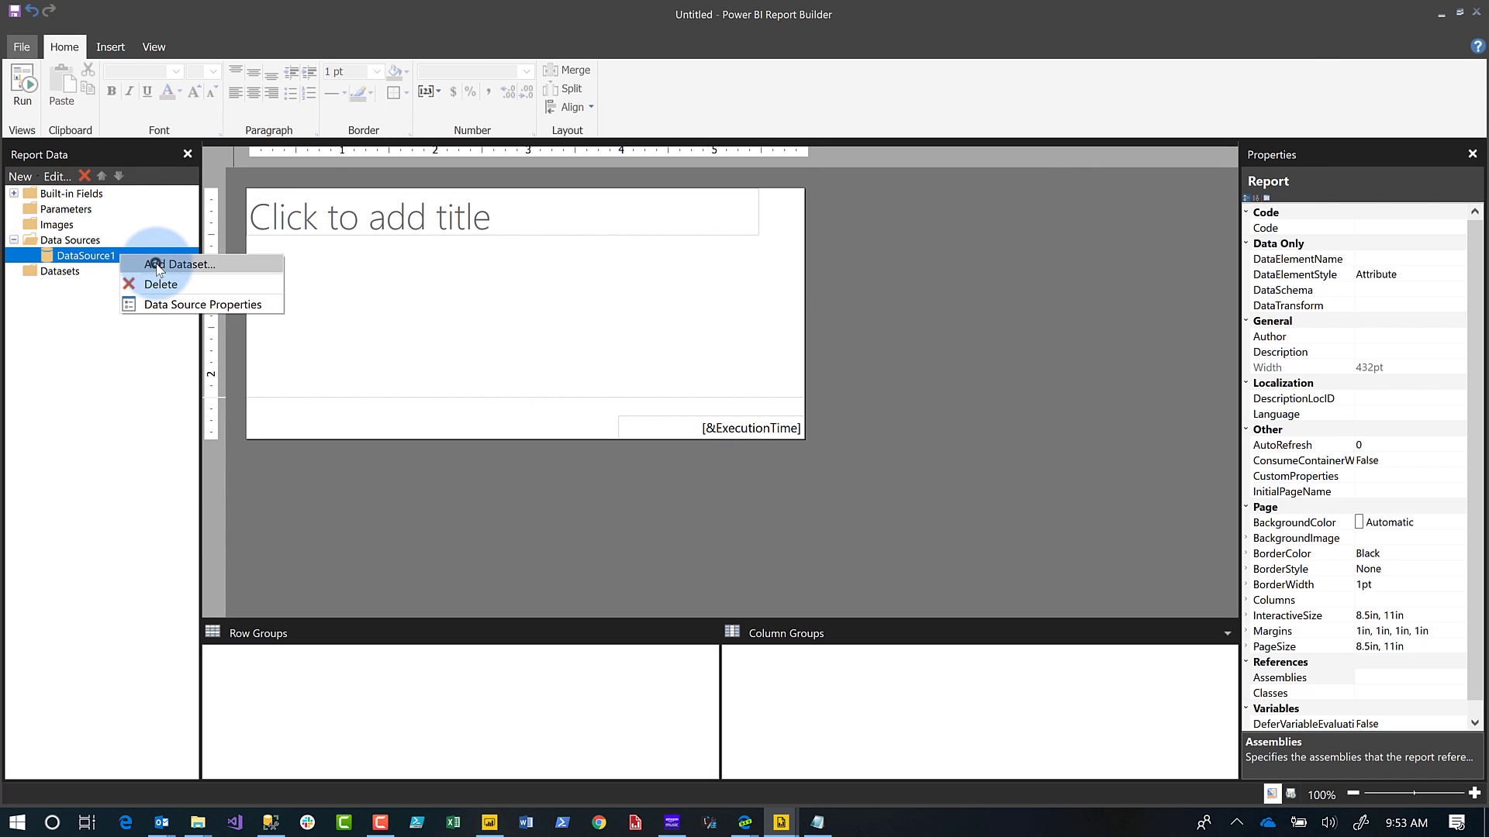
left_click(158, 265)
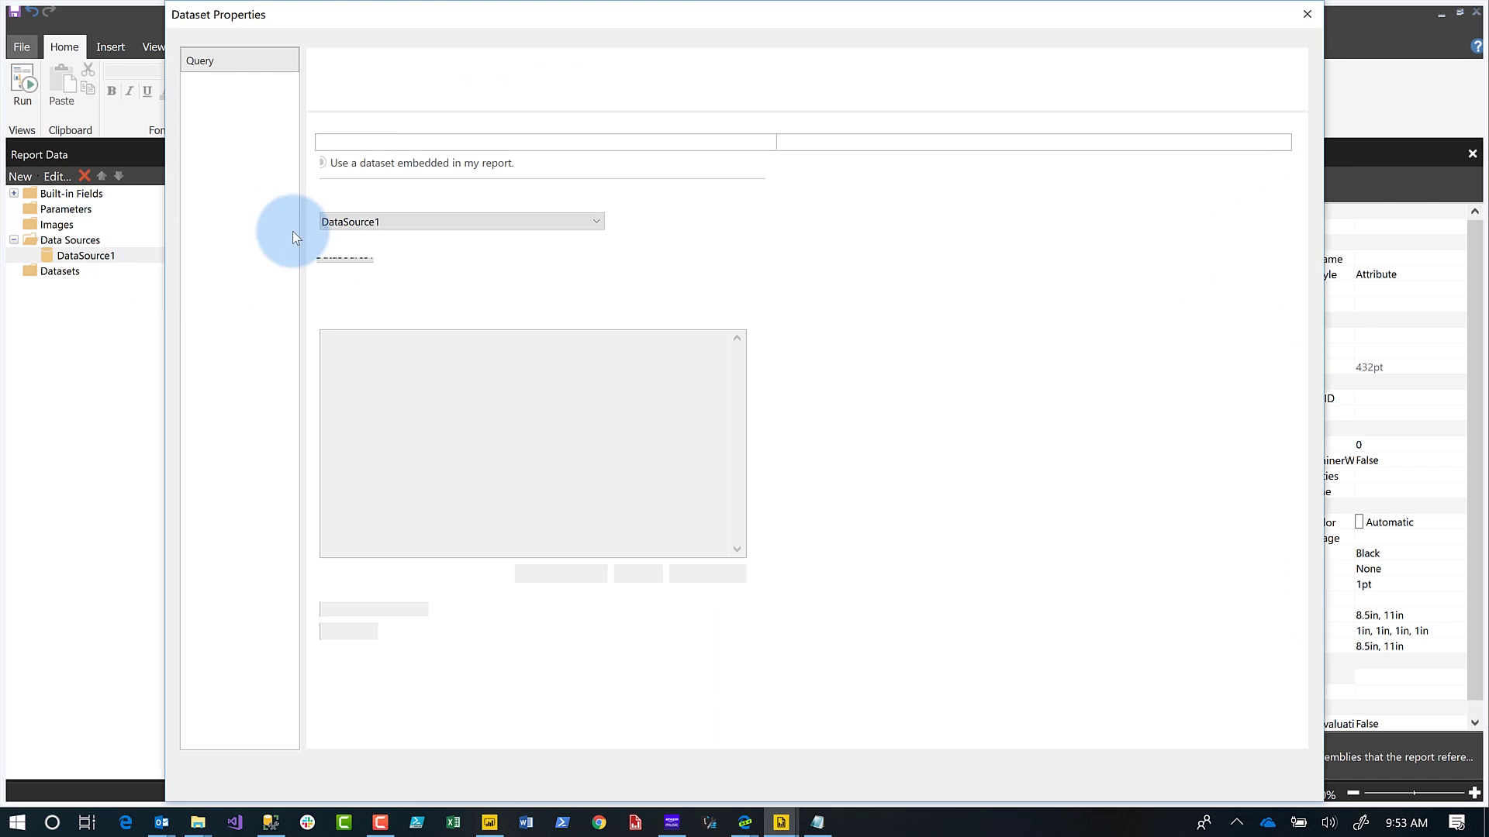
left_click_drag(388, 147, 330, 144)
left_click_drag(190, 152, 188, 154)
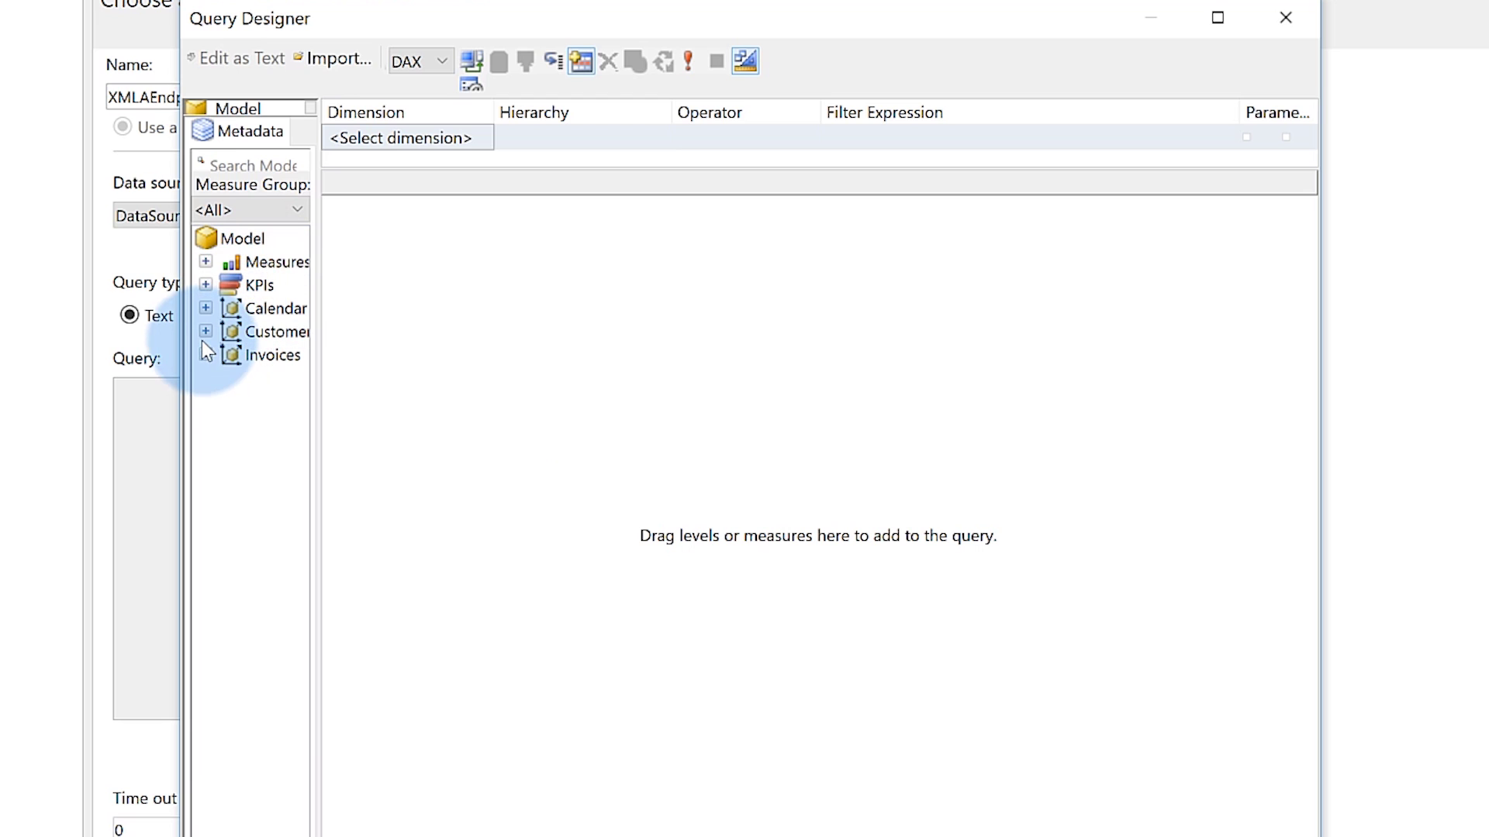
- Add the Calendar Year level to the query and expand the model's measures
left_click(205, 309)
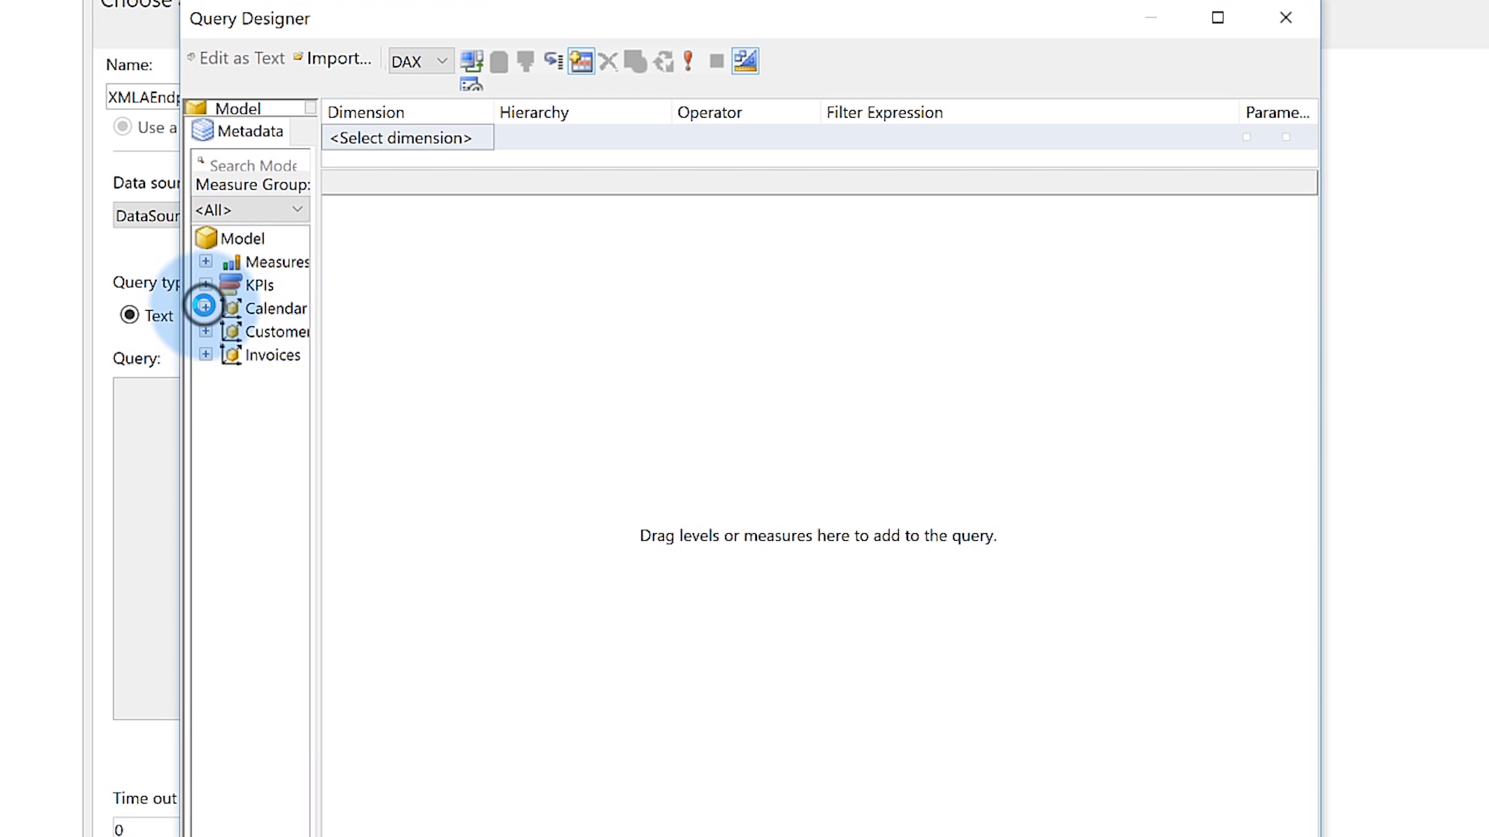
left_click_drag(288, 423, 492, 425)
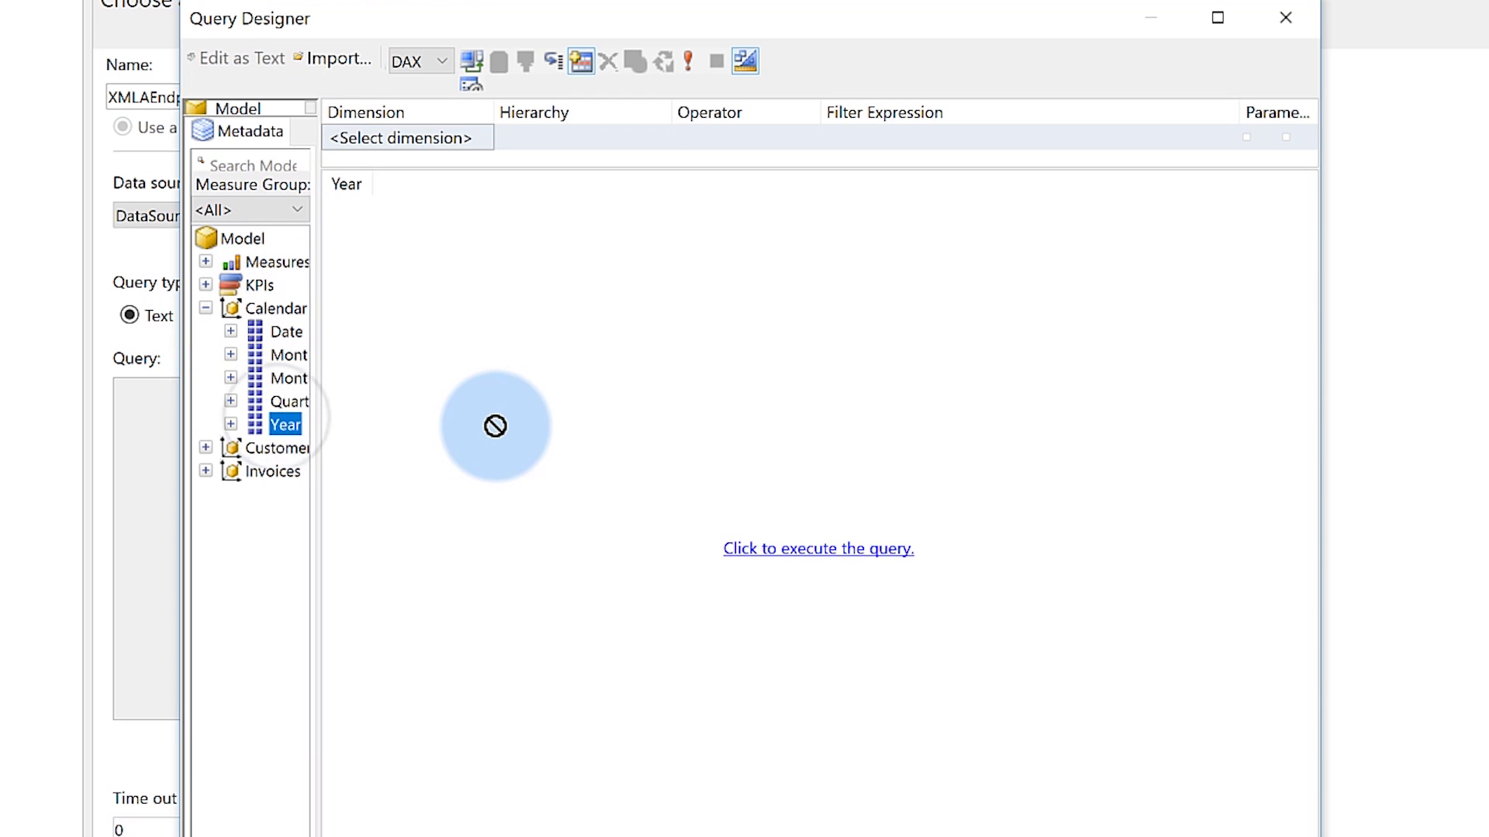
left_click(206, 261)
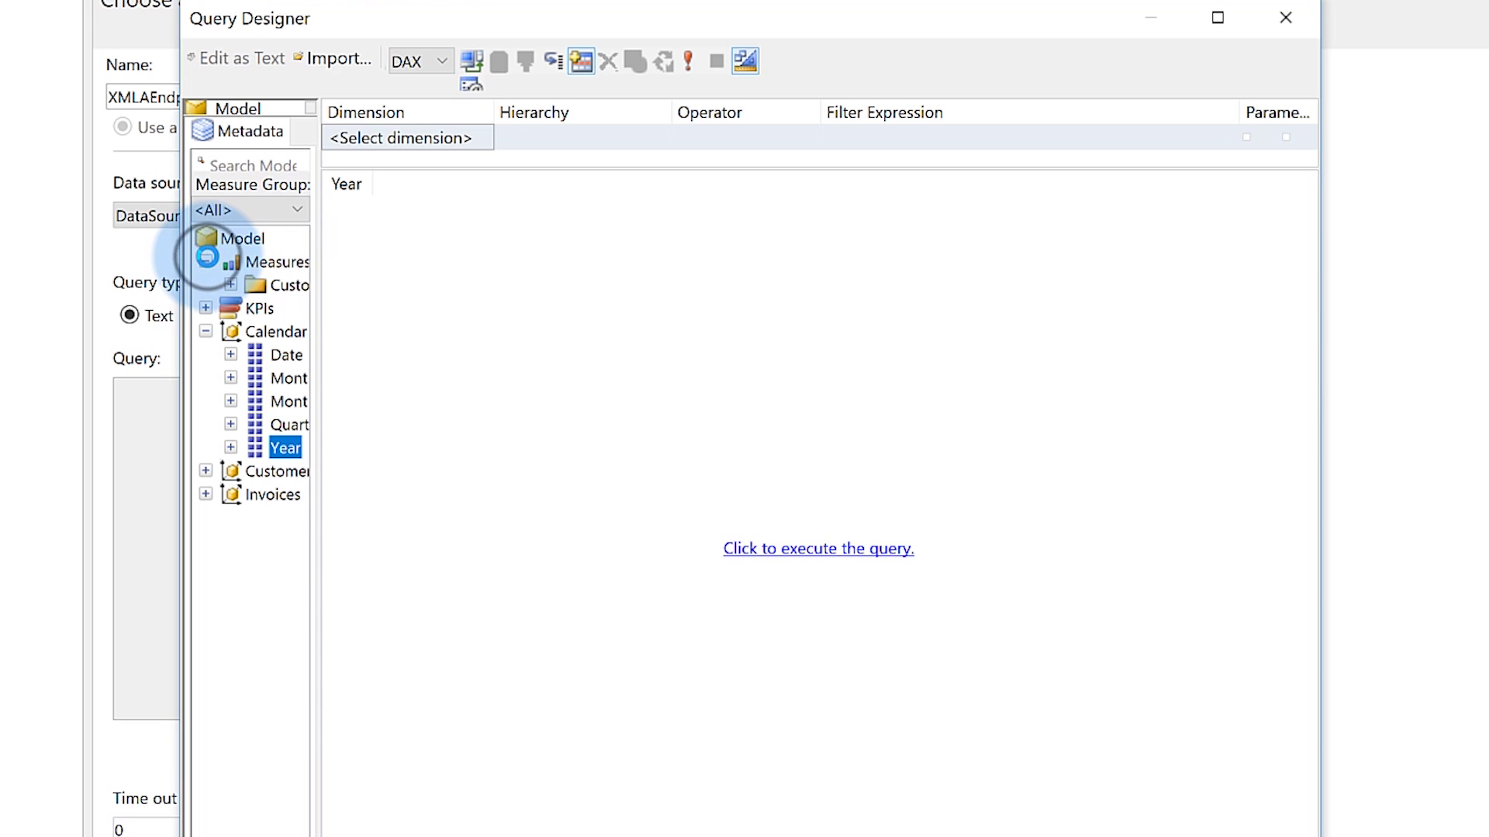
left_click(230, 285)
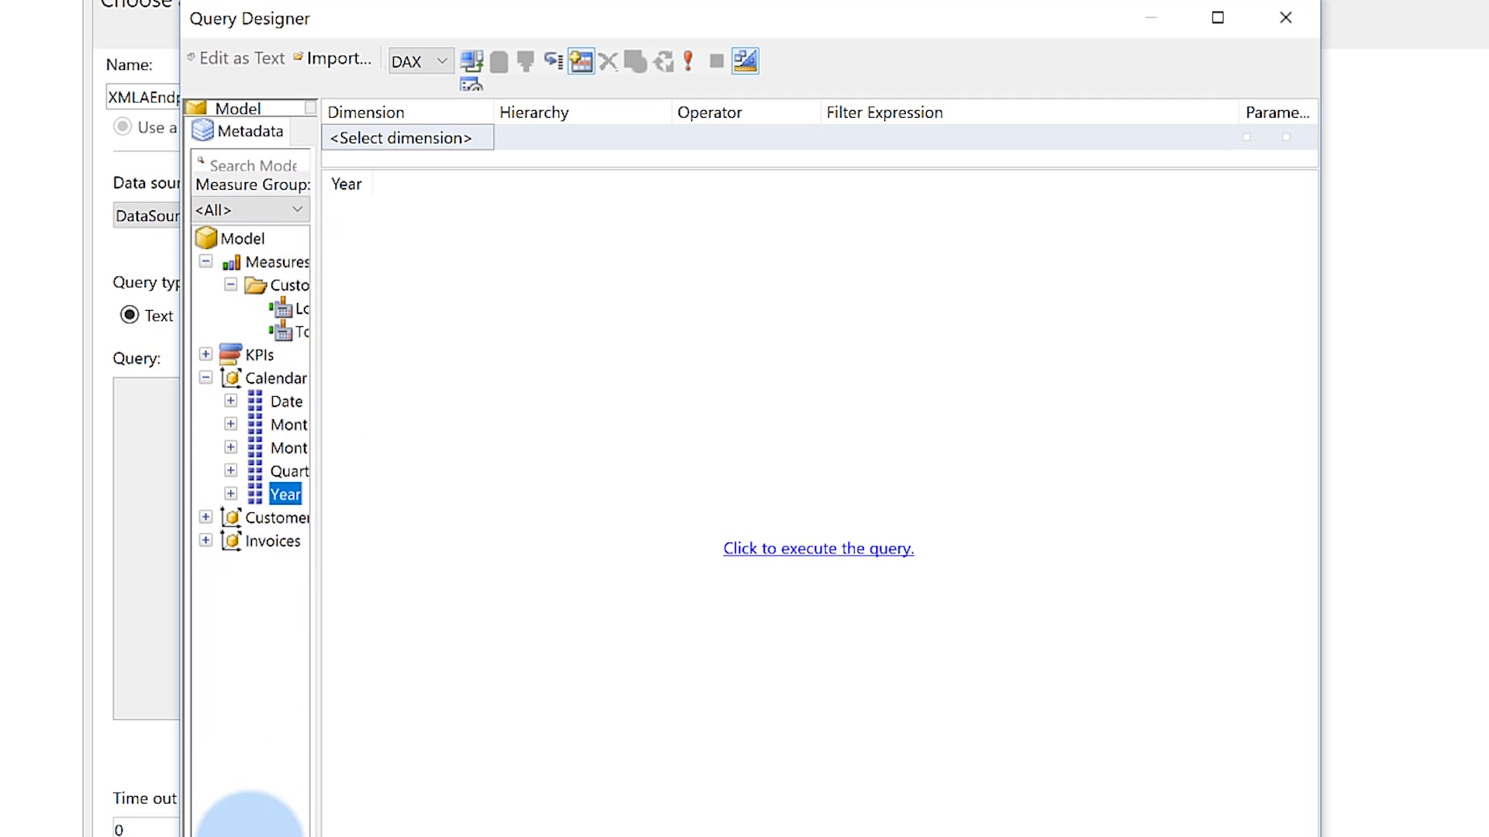
- Switch back to Power BI Desktop
left_click(267, 832)
left_click(240, 831)
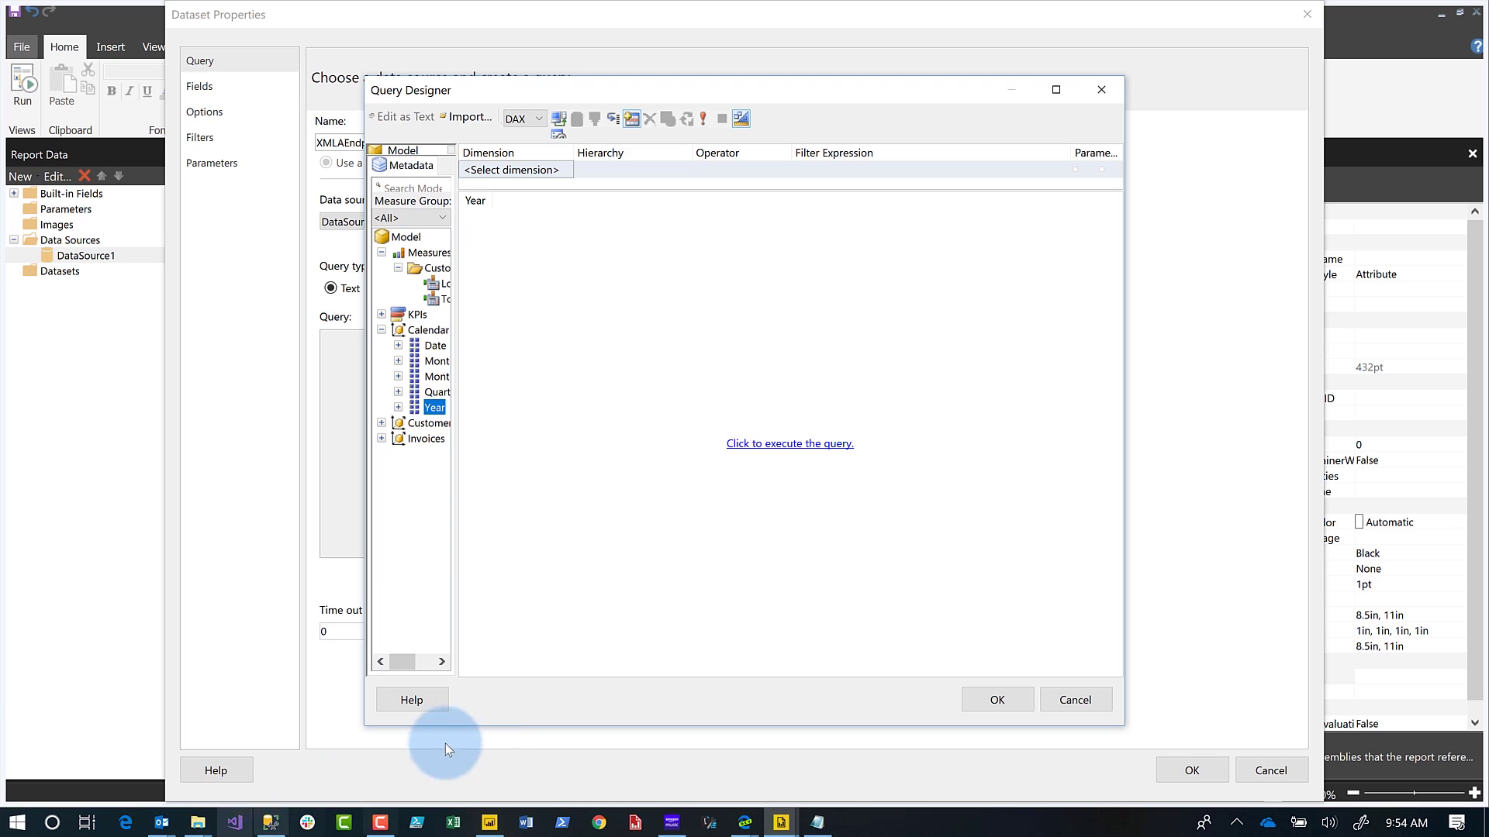
left_click(487, 830)
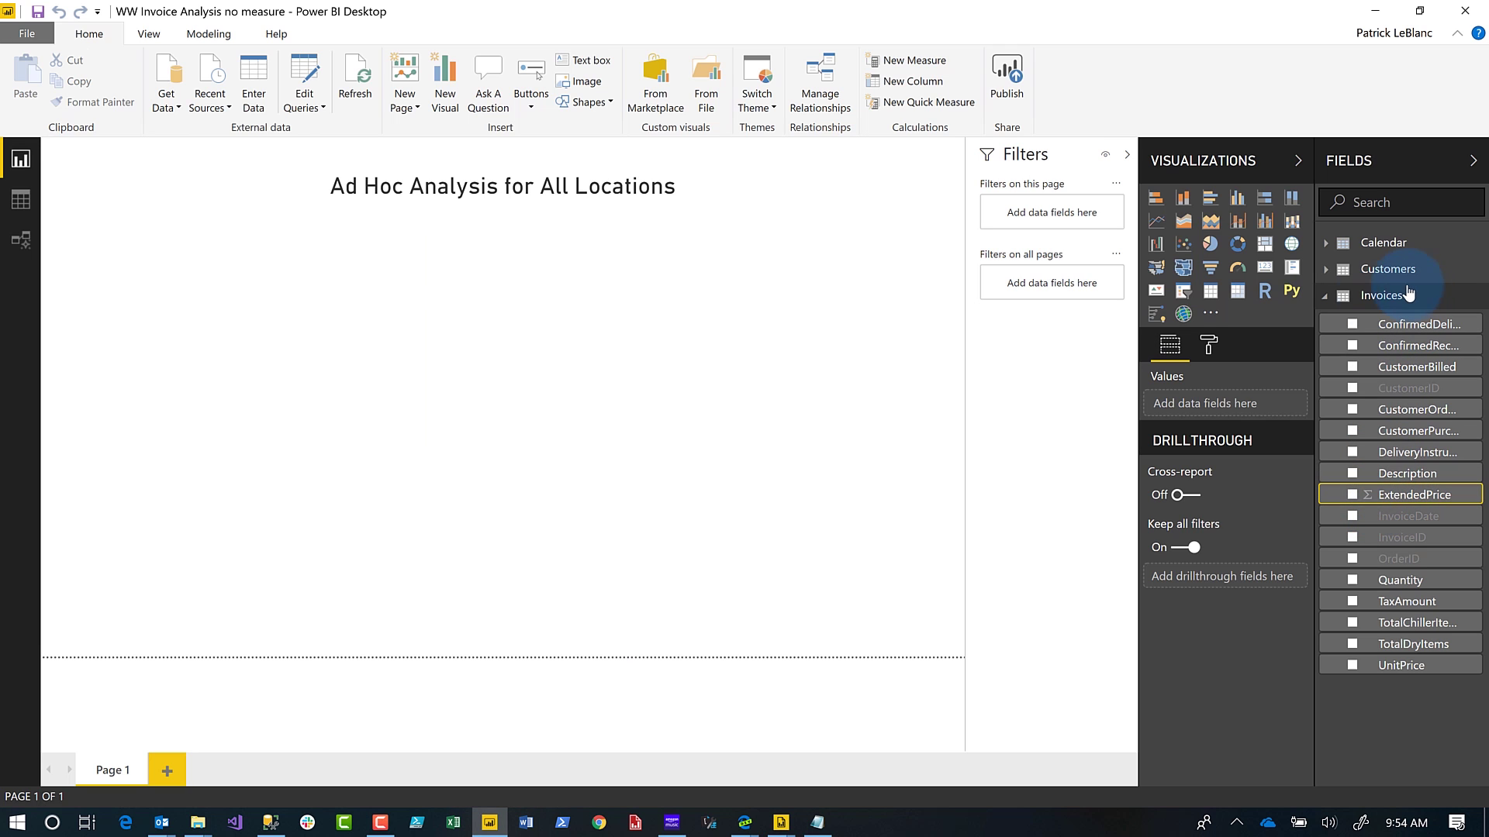
- Create a Total Sales = SUM(Invoices[ExtendedPrice]) measure in the Invoices table
right_click(1369, 303)
left_click(1374, 322)
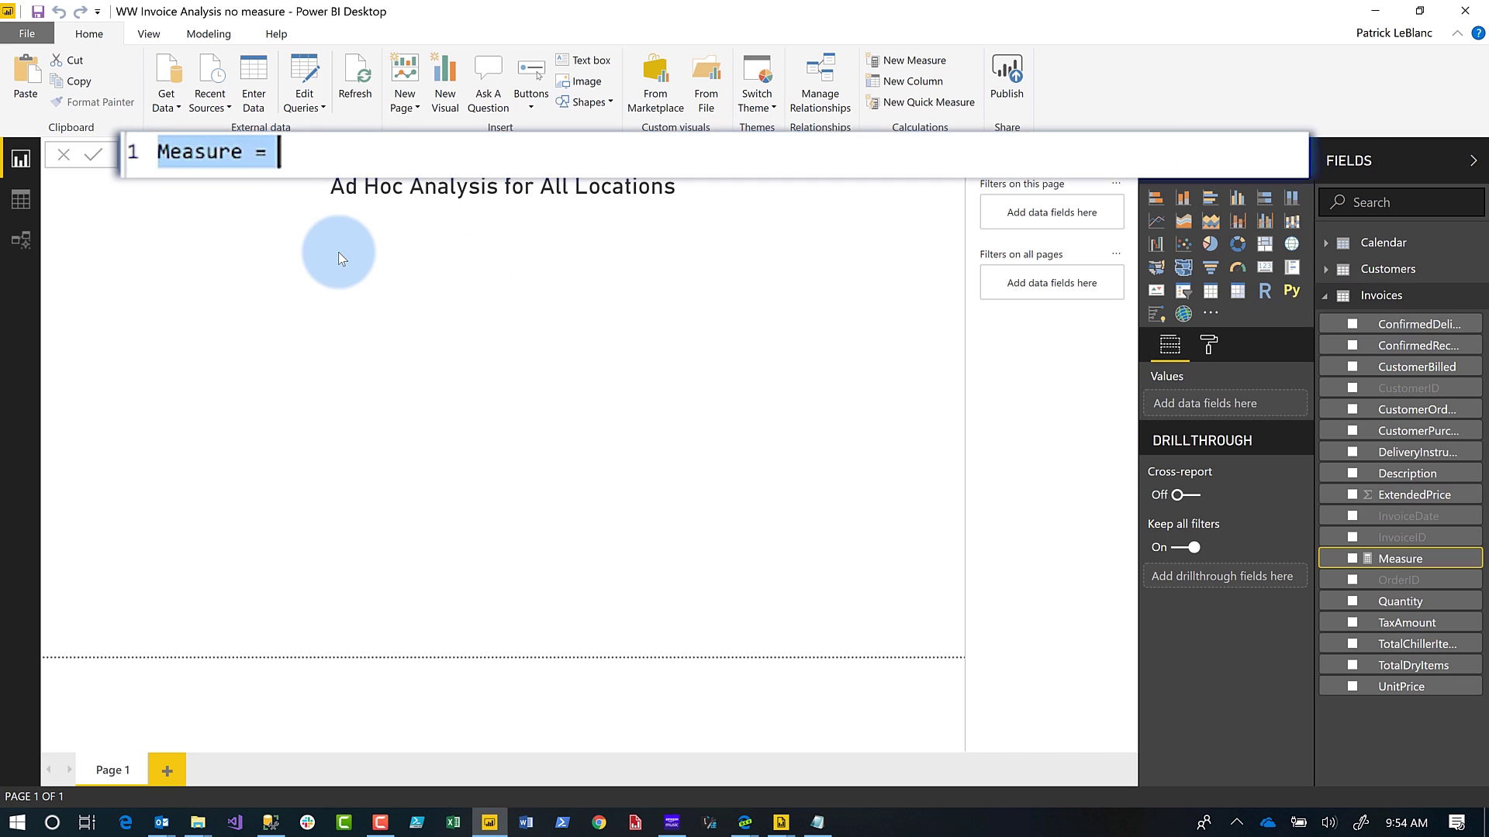
type("Total Sa")
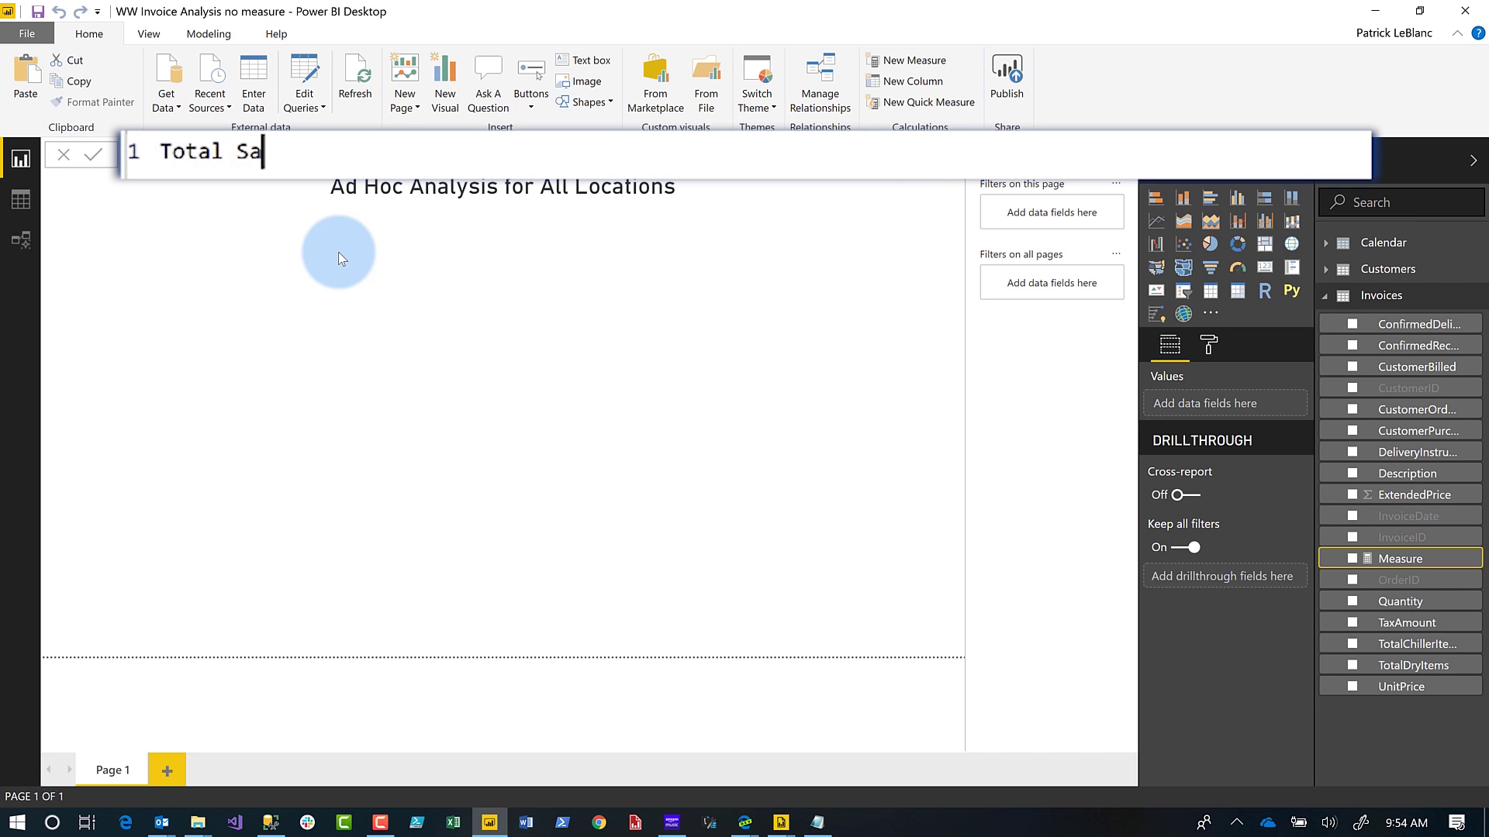
type("les = ")
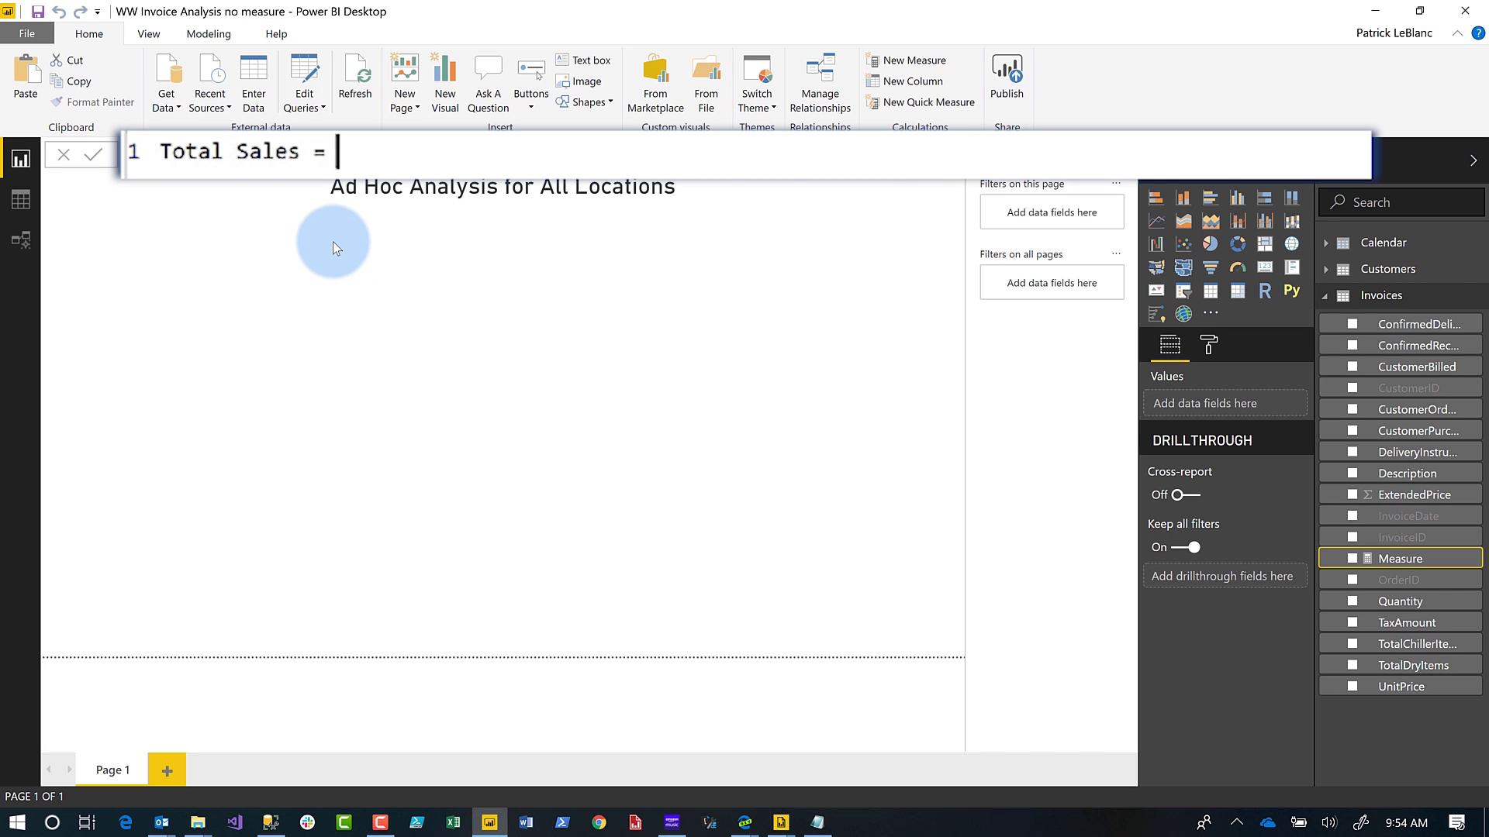
type("sum(ext")
key("Tab")
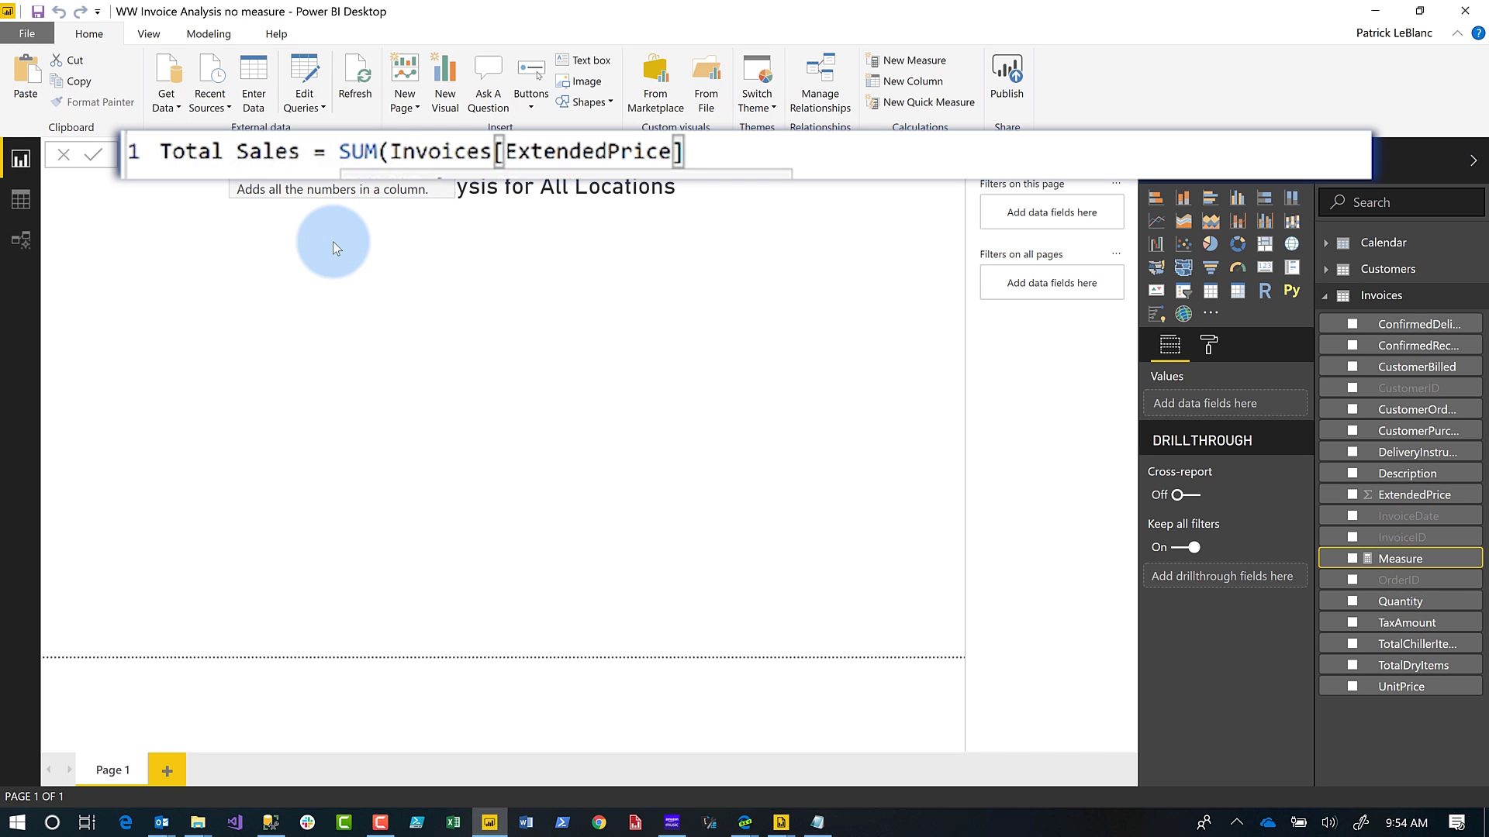
type(")")
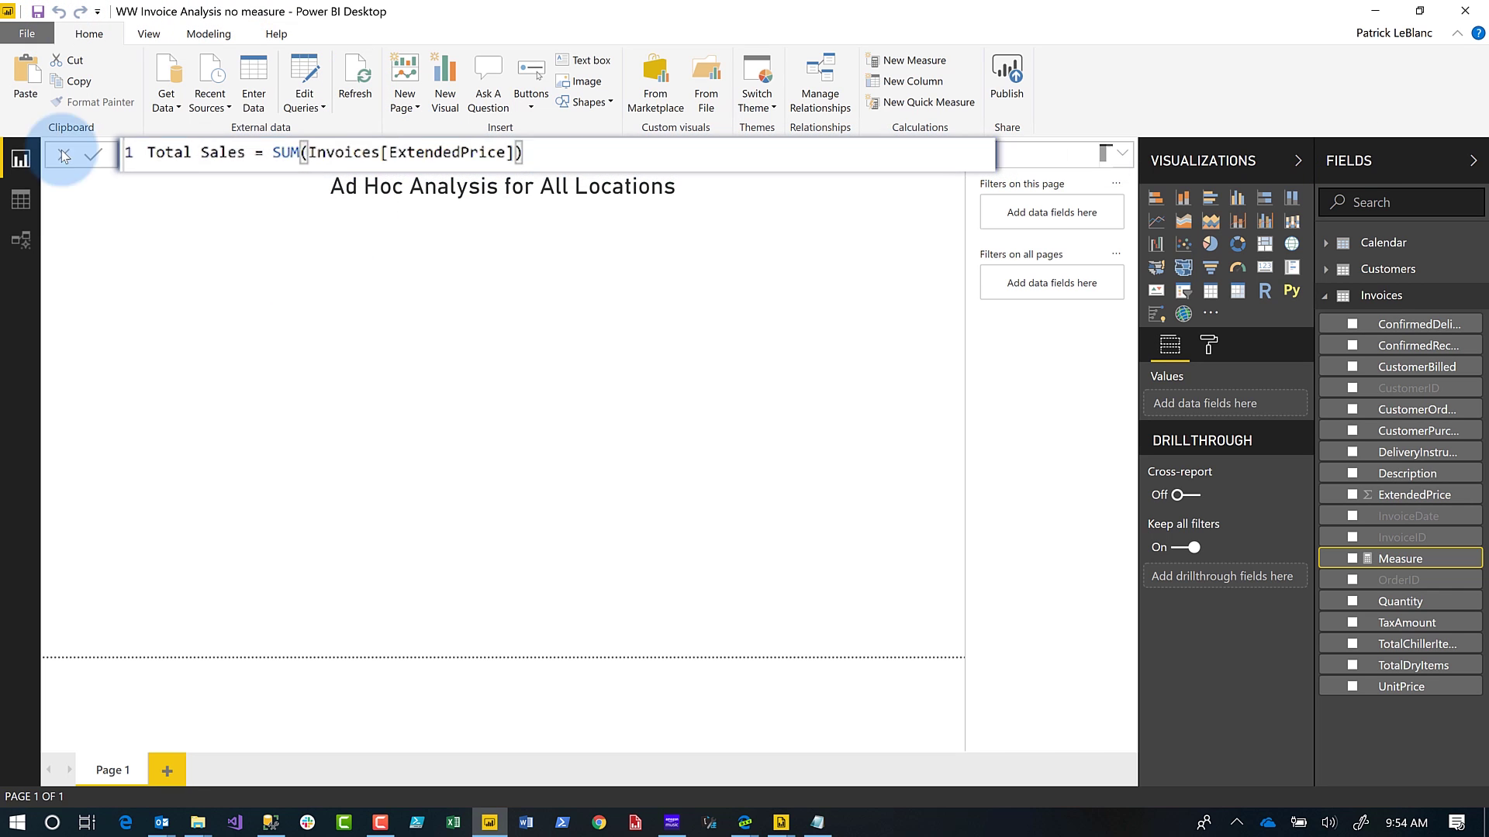
left_click(91, 155)
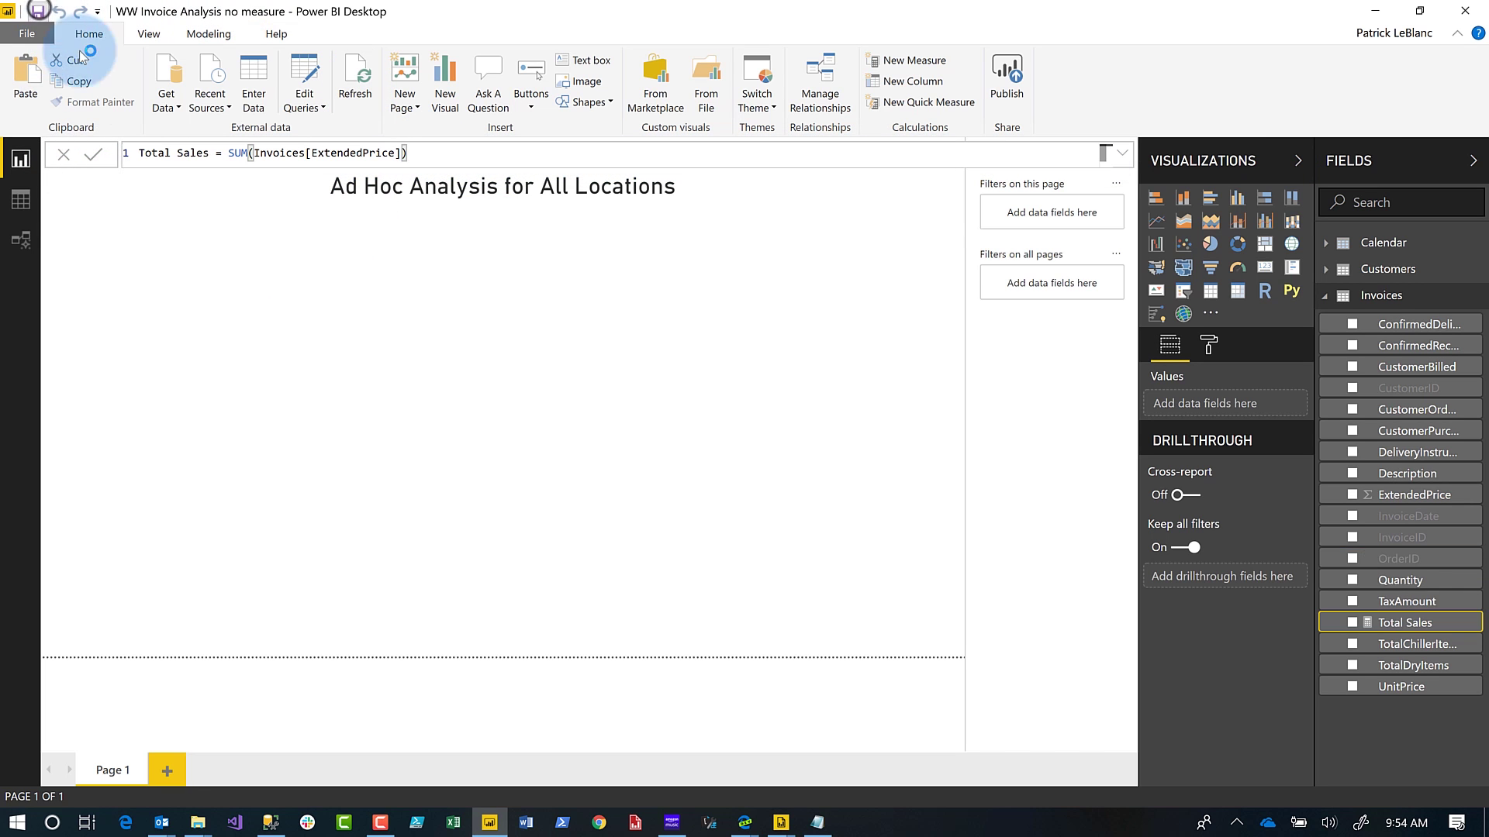
- Publish the report to Paginated Reports, replacing the dataset, then return to Report Builder's Query Designer
left_click(1016, 82)
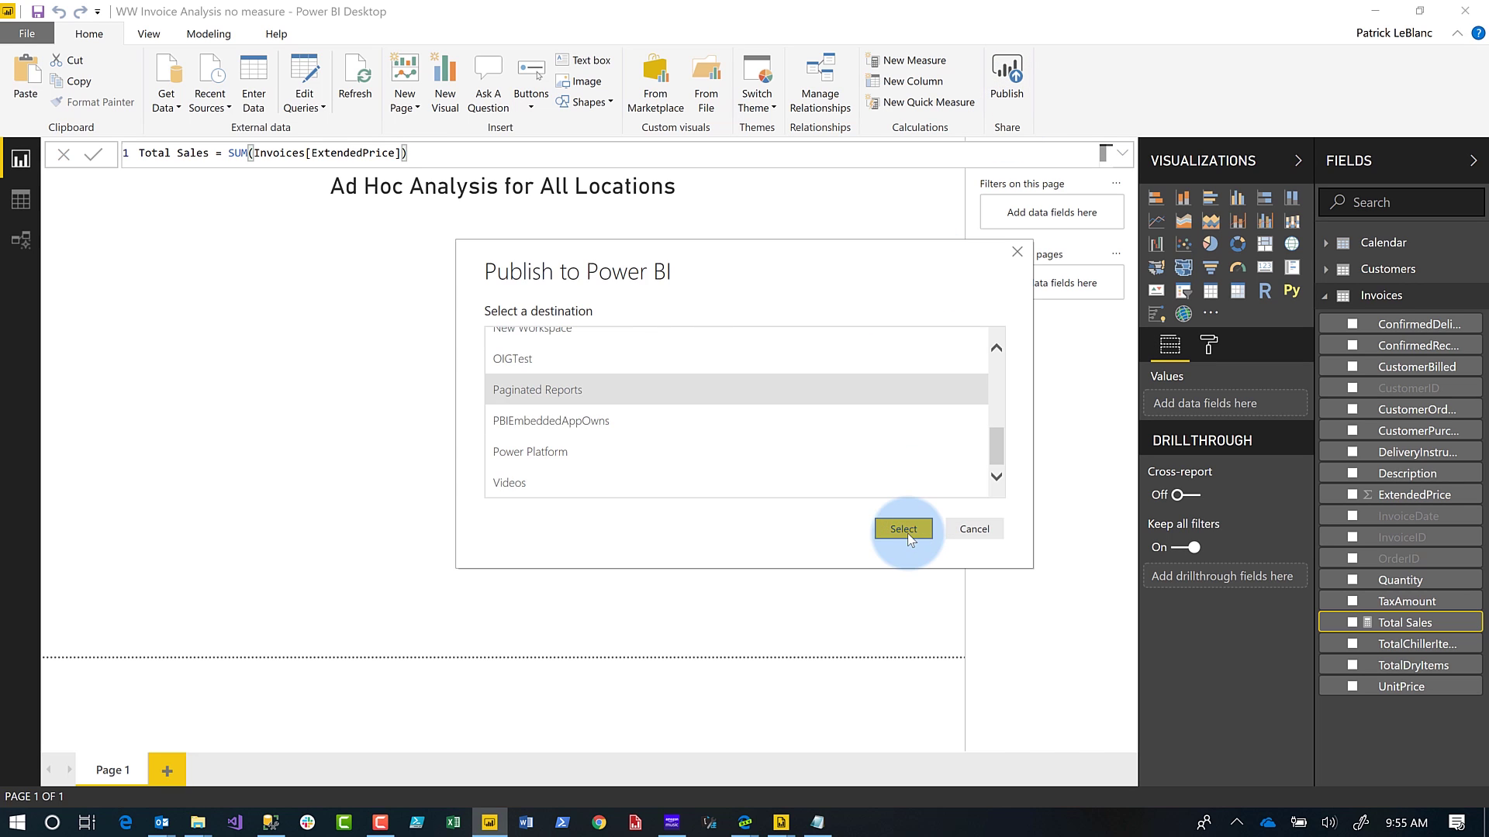
left_click(904, 530)
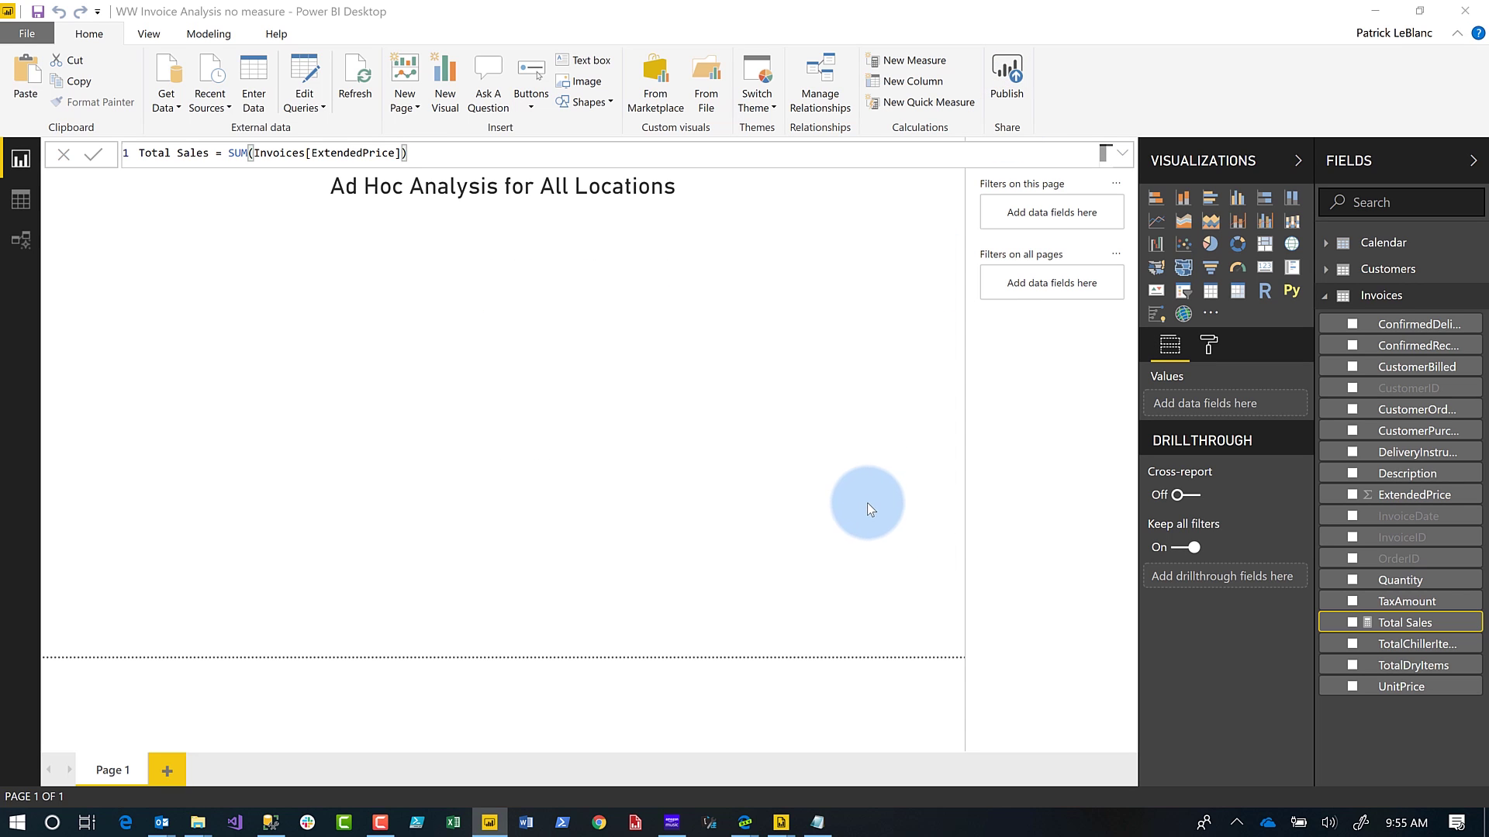
left_click(824, 463)
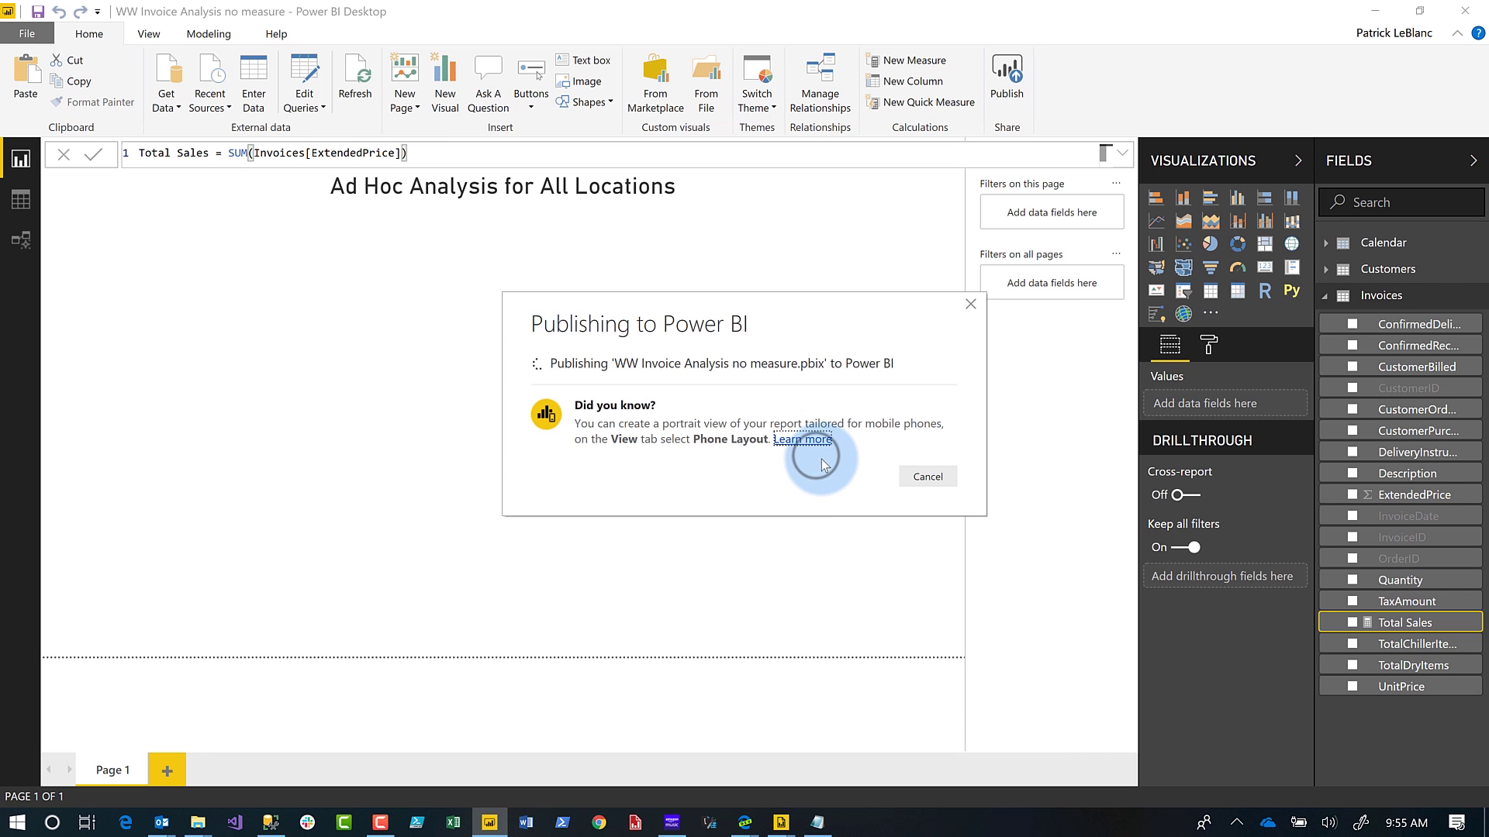
left_click(781, 822)
left_click(697, 763)
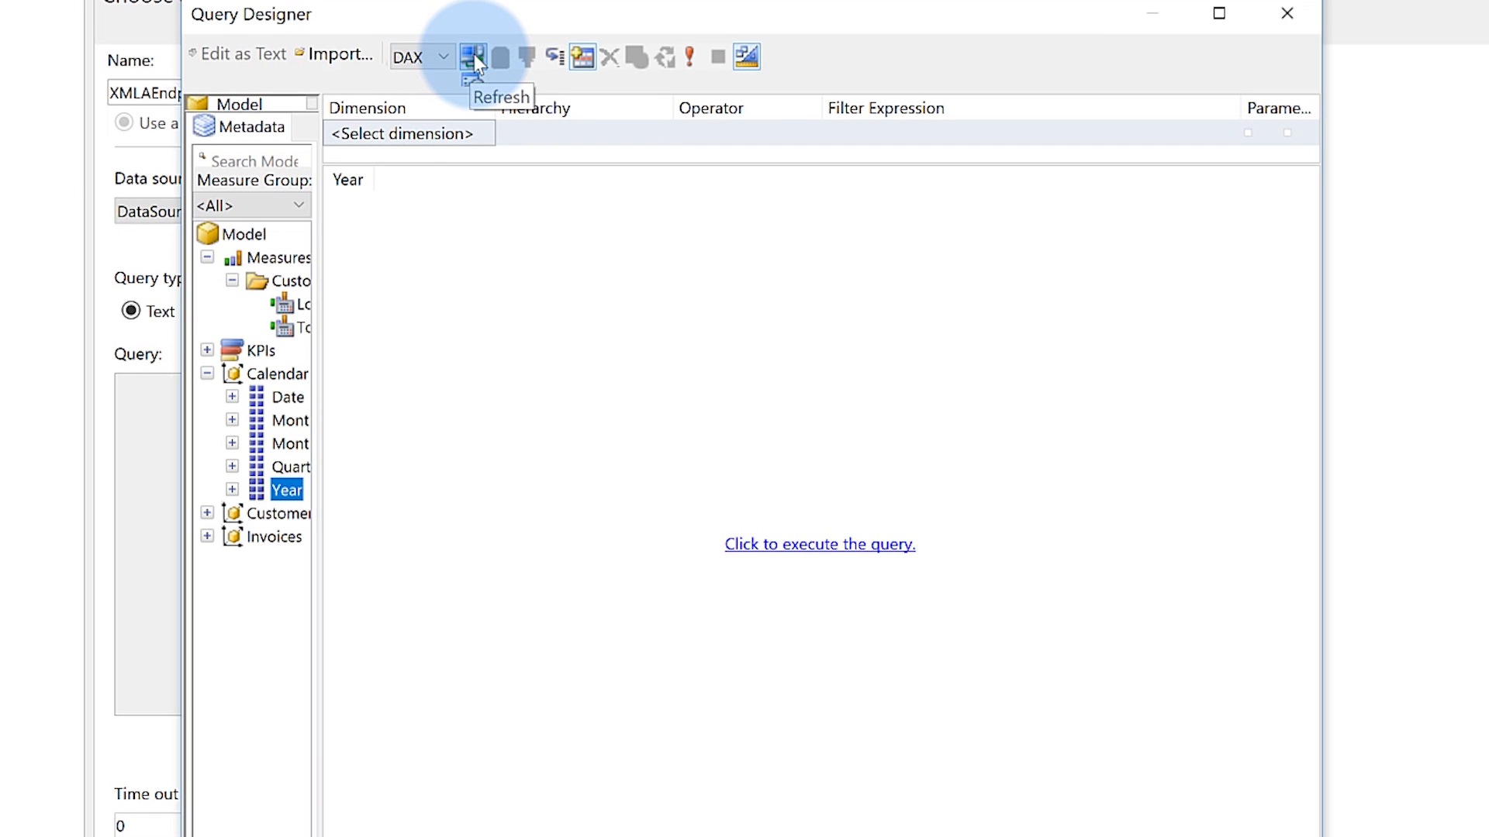
- Refresh the model and query Total Sales by Calendar Year, previewing 2013–2016 totals
left_click(474, 57)
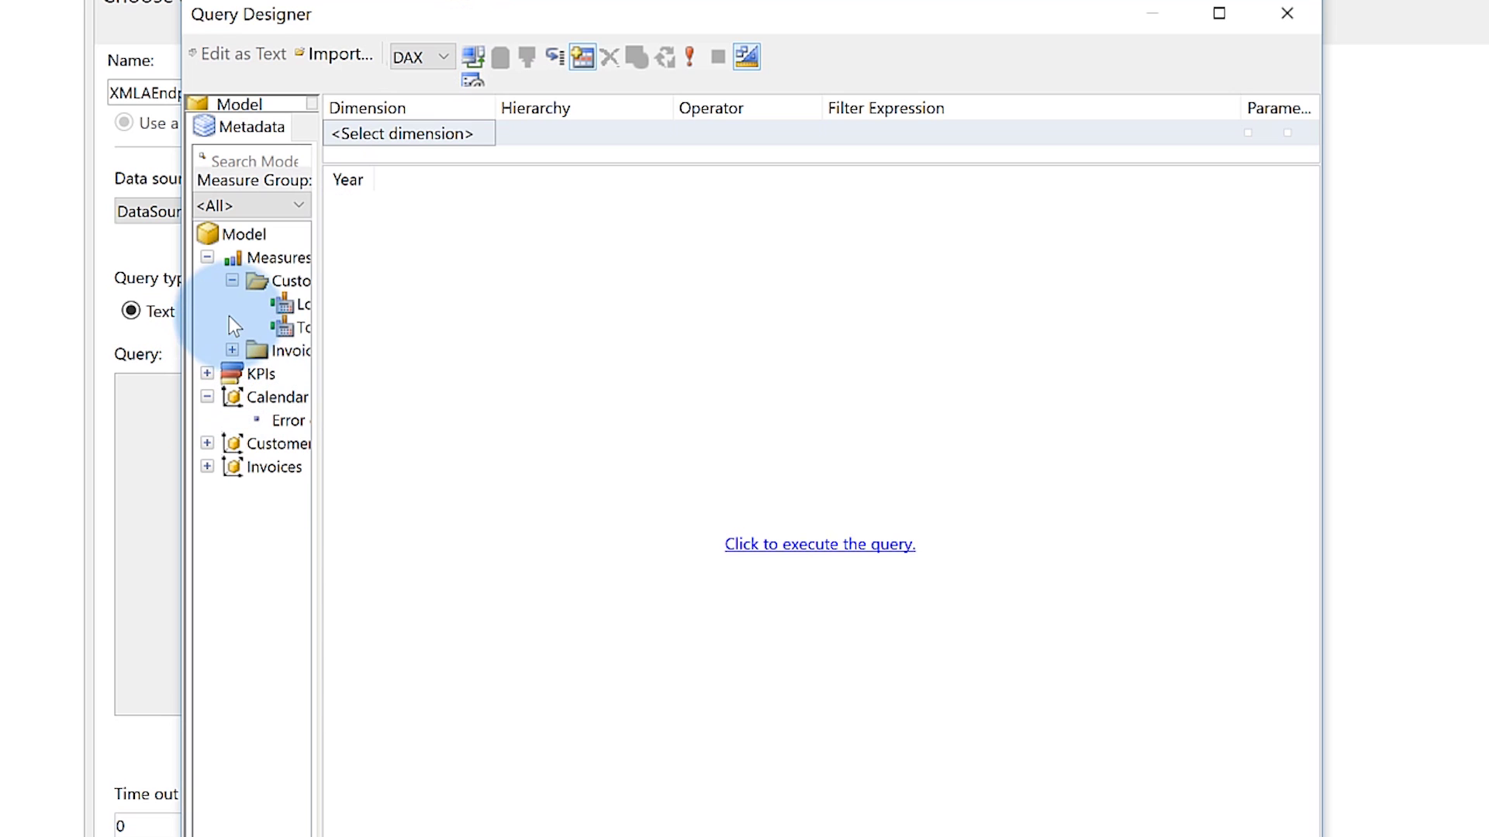
left_click(232, 350)
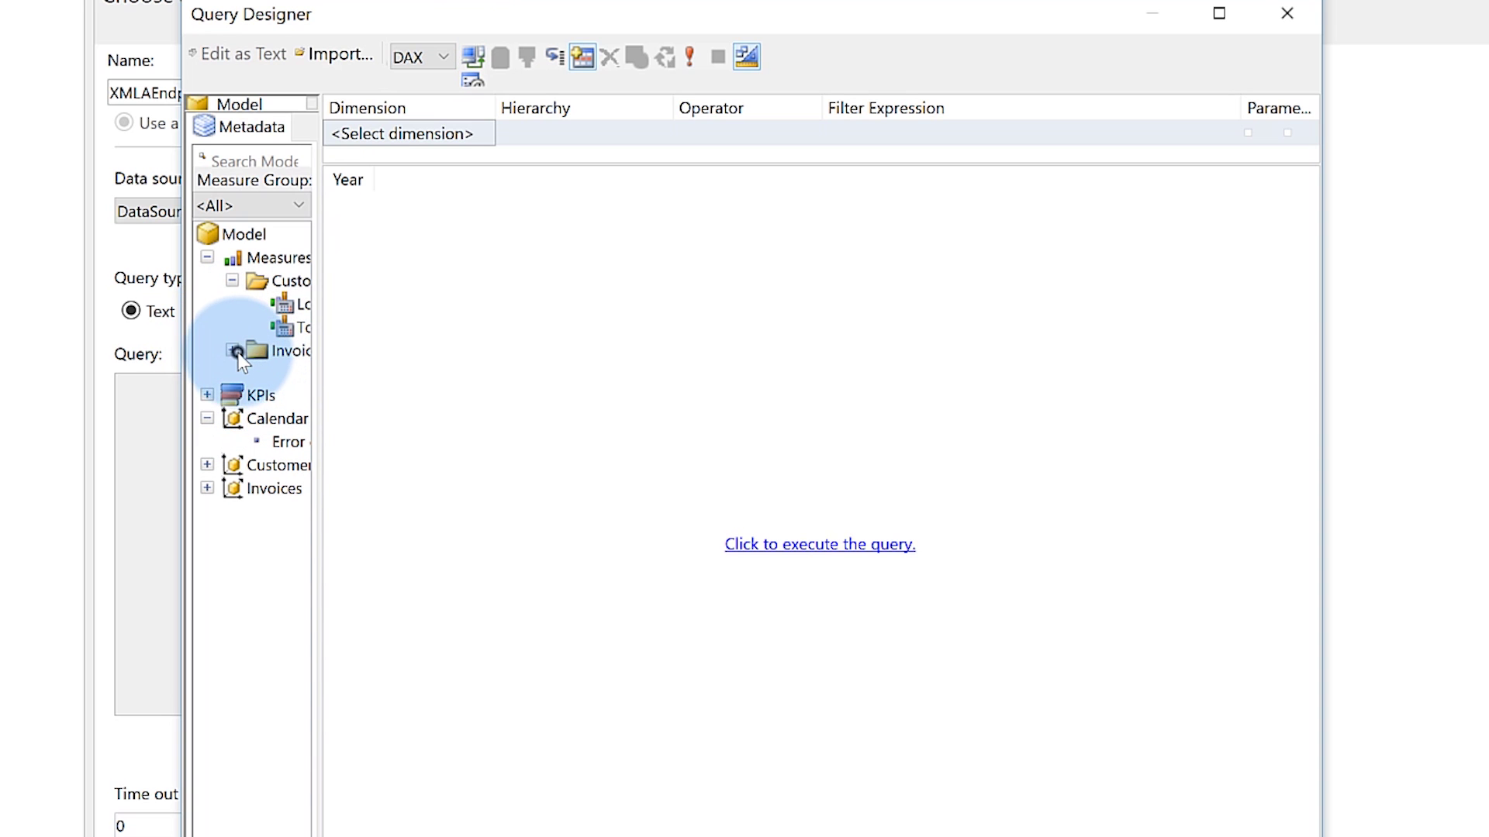
left_click_drag(301, 374, 462, 441)
left_click(245, 483)
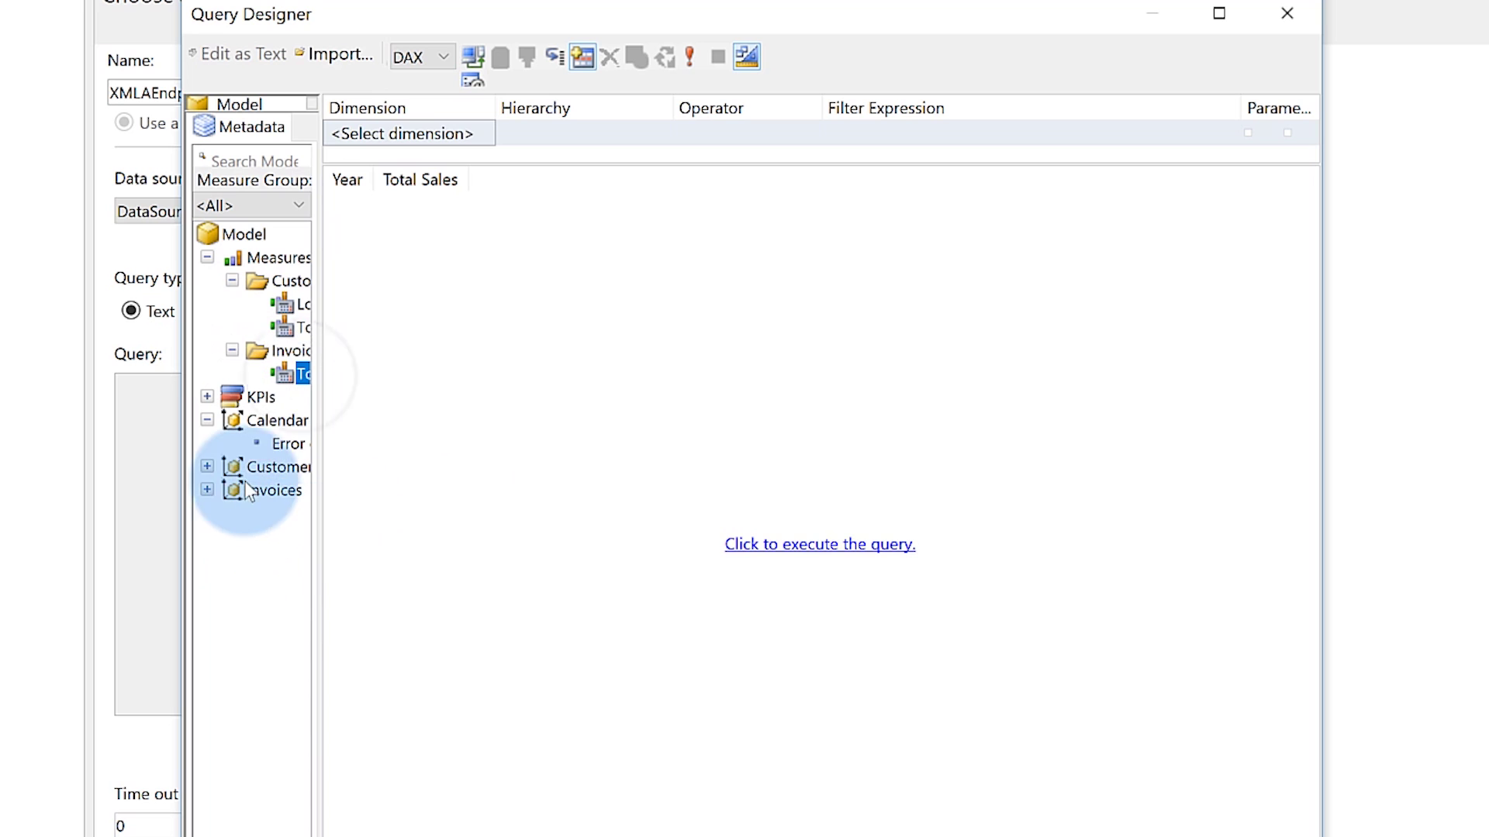
left_click(786, 552)
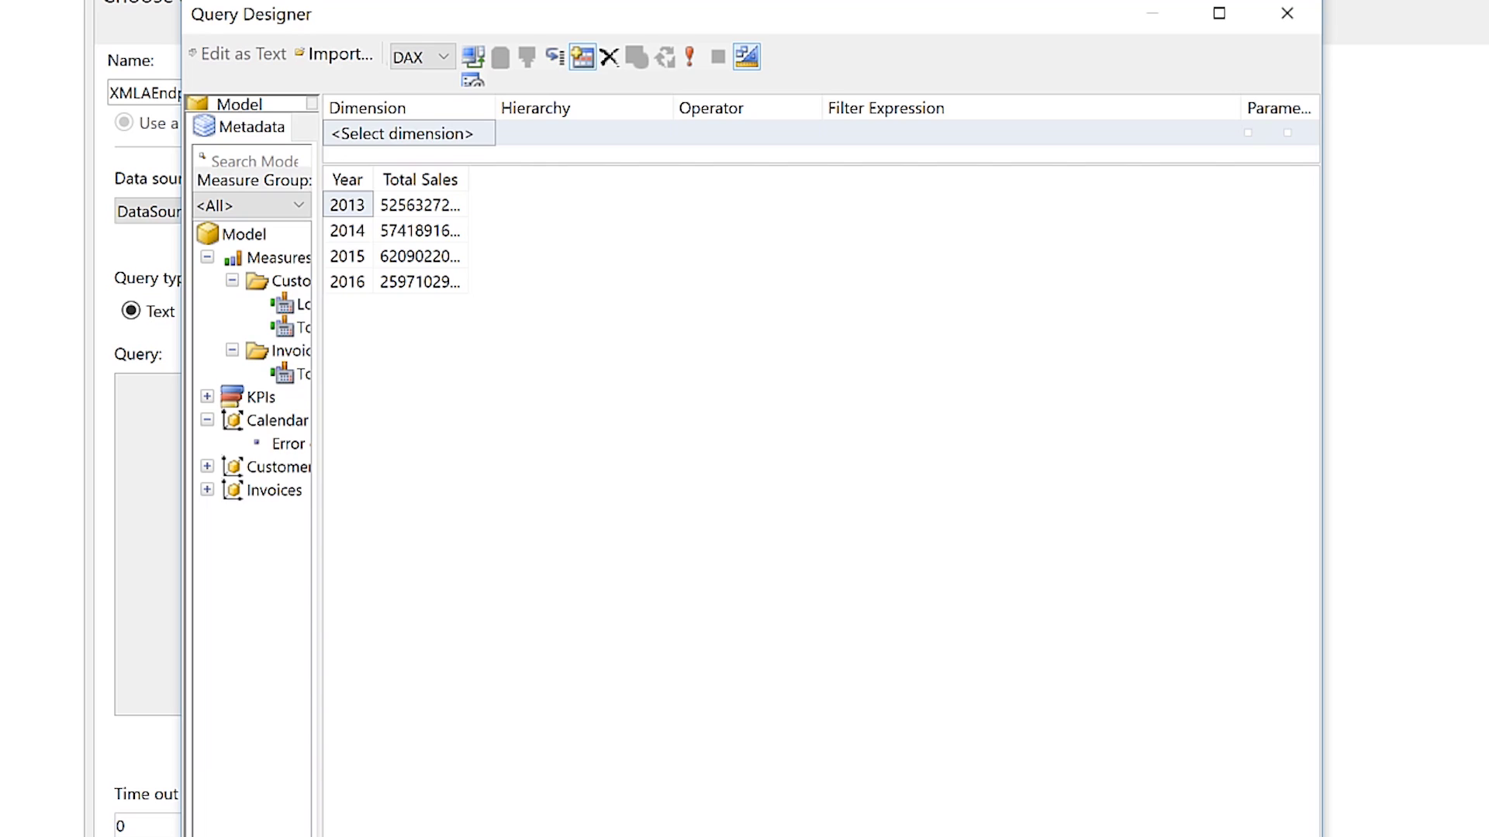
key("Escape")
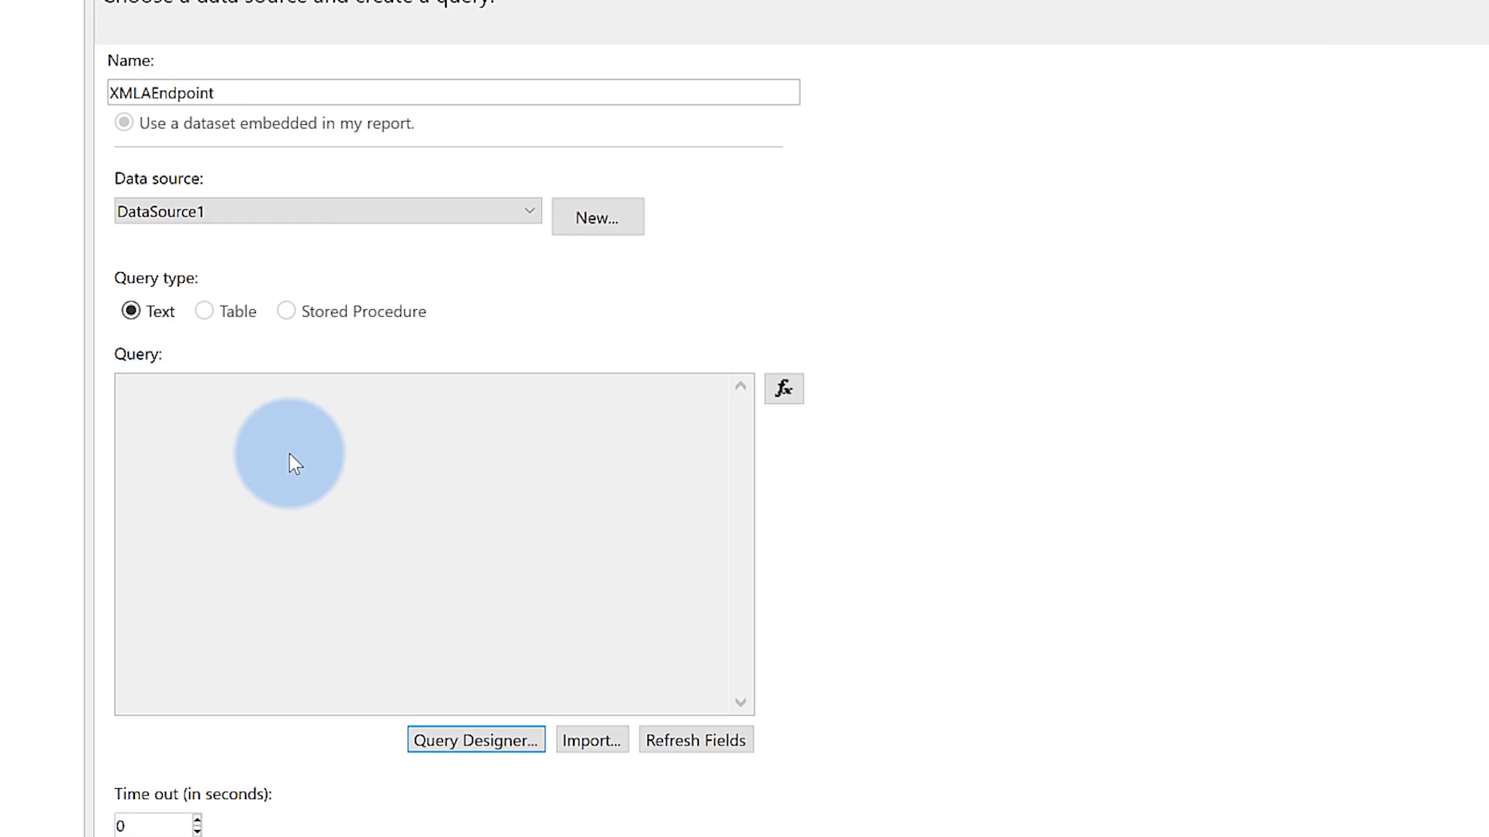
type("EVALUATE SUMMARIZECOLUMNS('Calendar'[Year], \"Total Sales\", [Total Sales])")
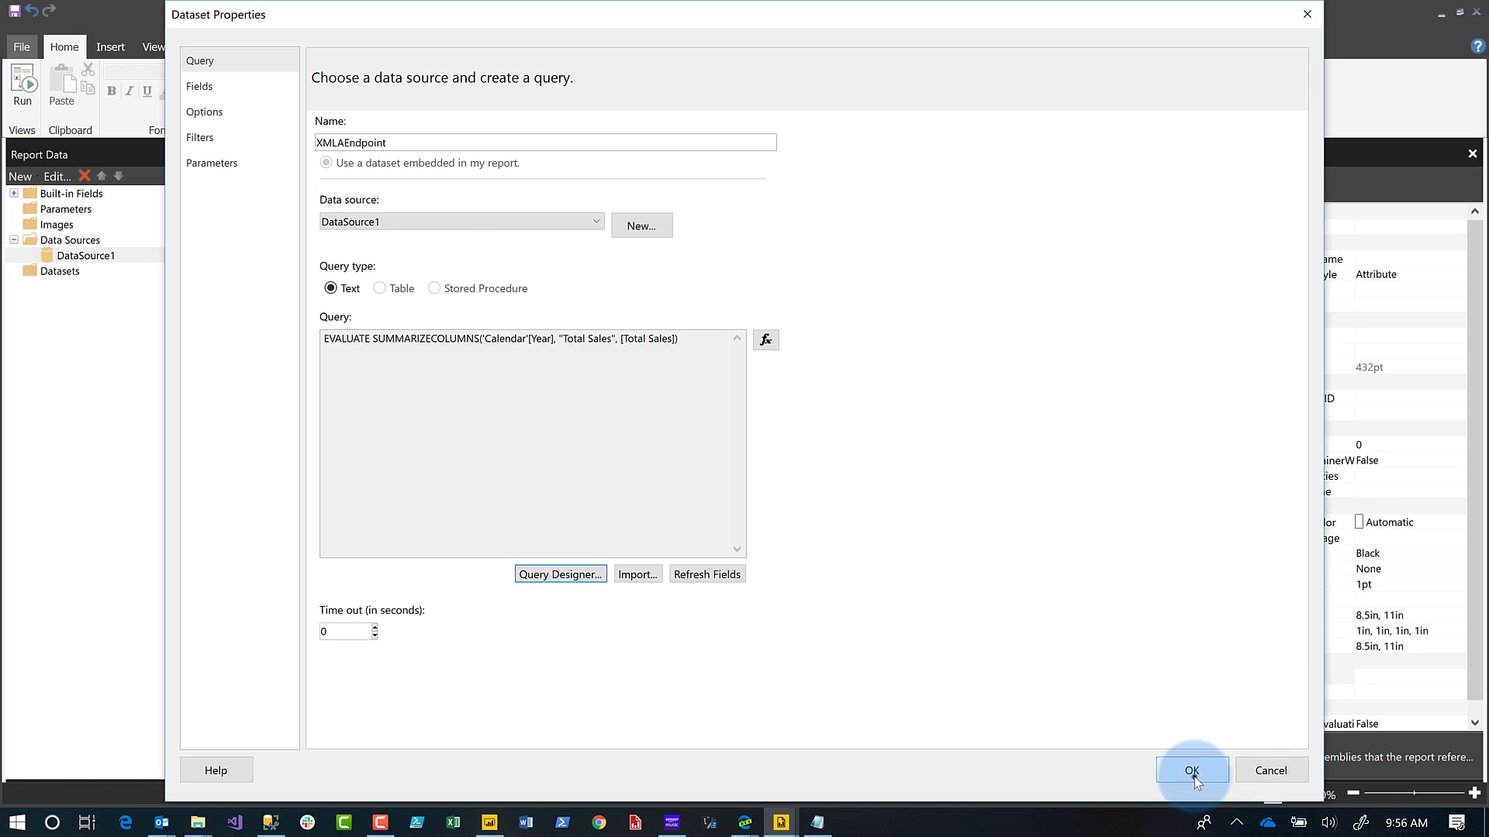
- Confirm Dataset Properties so XMLAEndpoint appears with Year and Total_Sales fields
left_click(1192, 771)
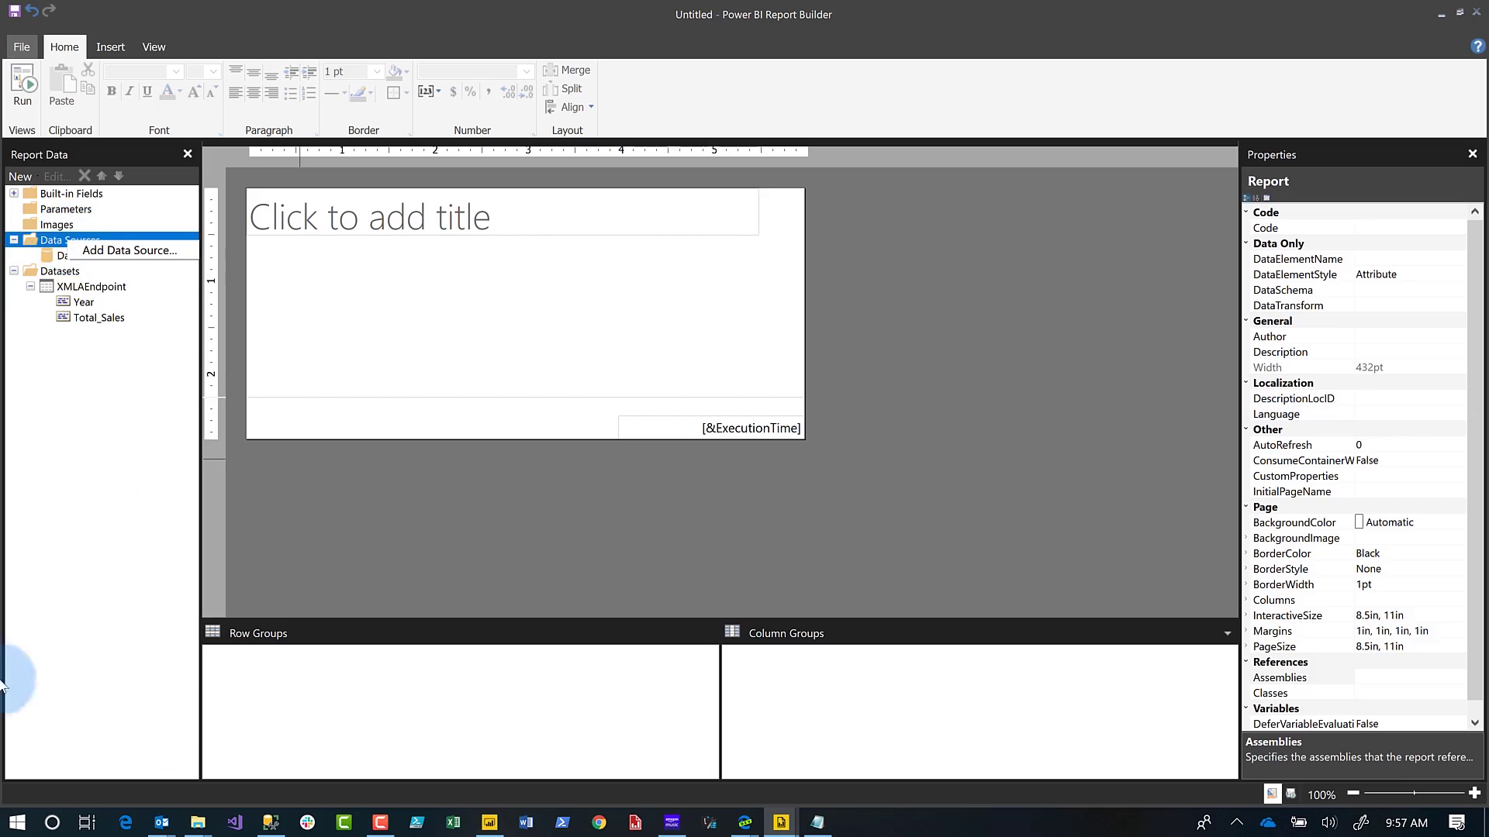
- Switch to the WWI - Account Statement v2 report, then to the Power BI browser window
mouse_move(782, 822)
left_click(857, 766)
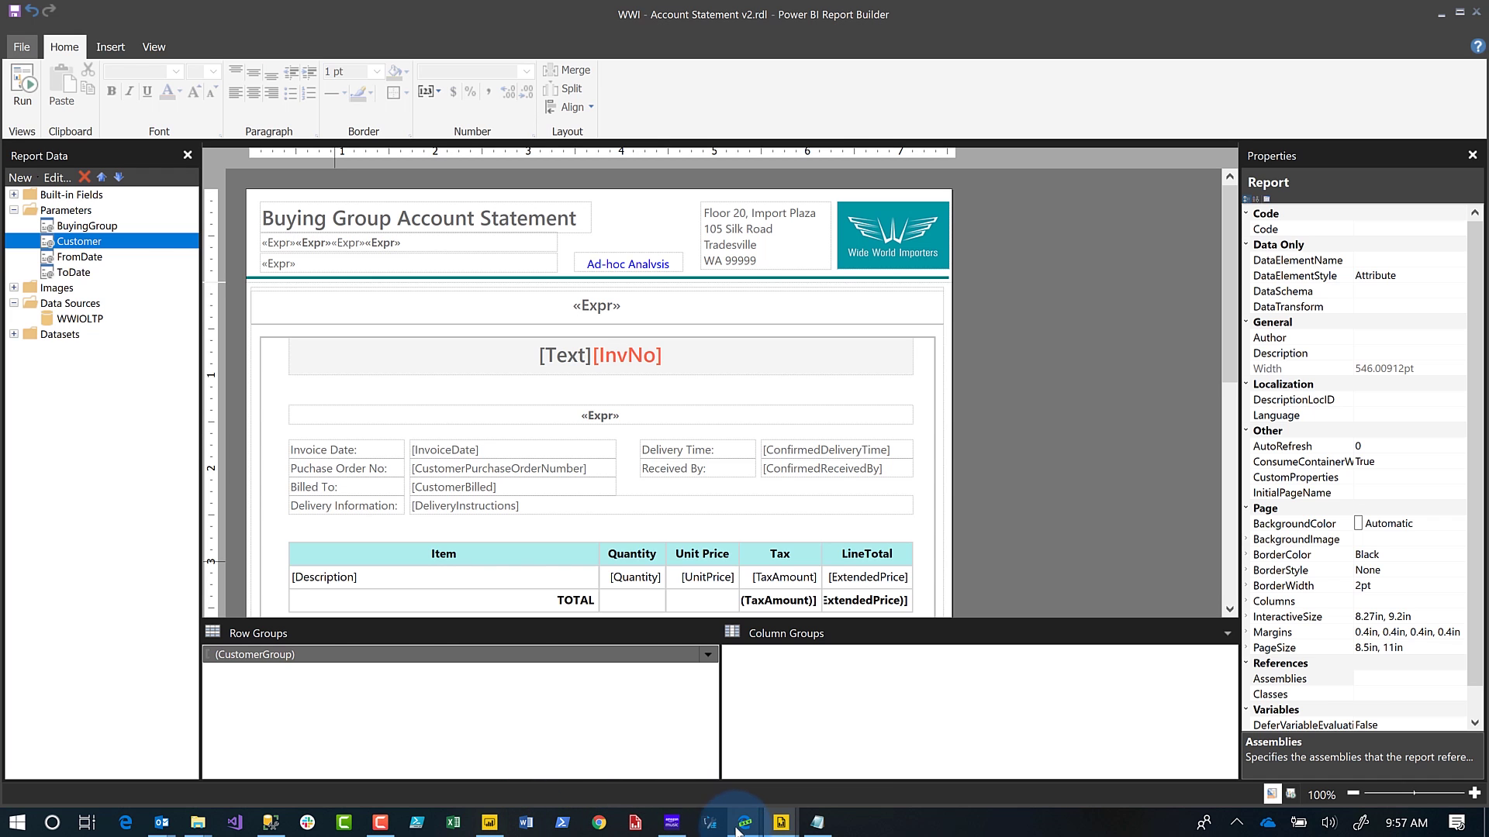
mouse_move(740, 826)
left_click(667, 774)
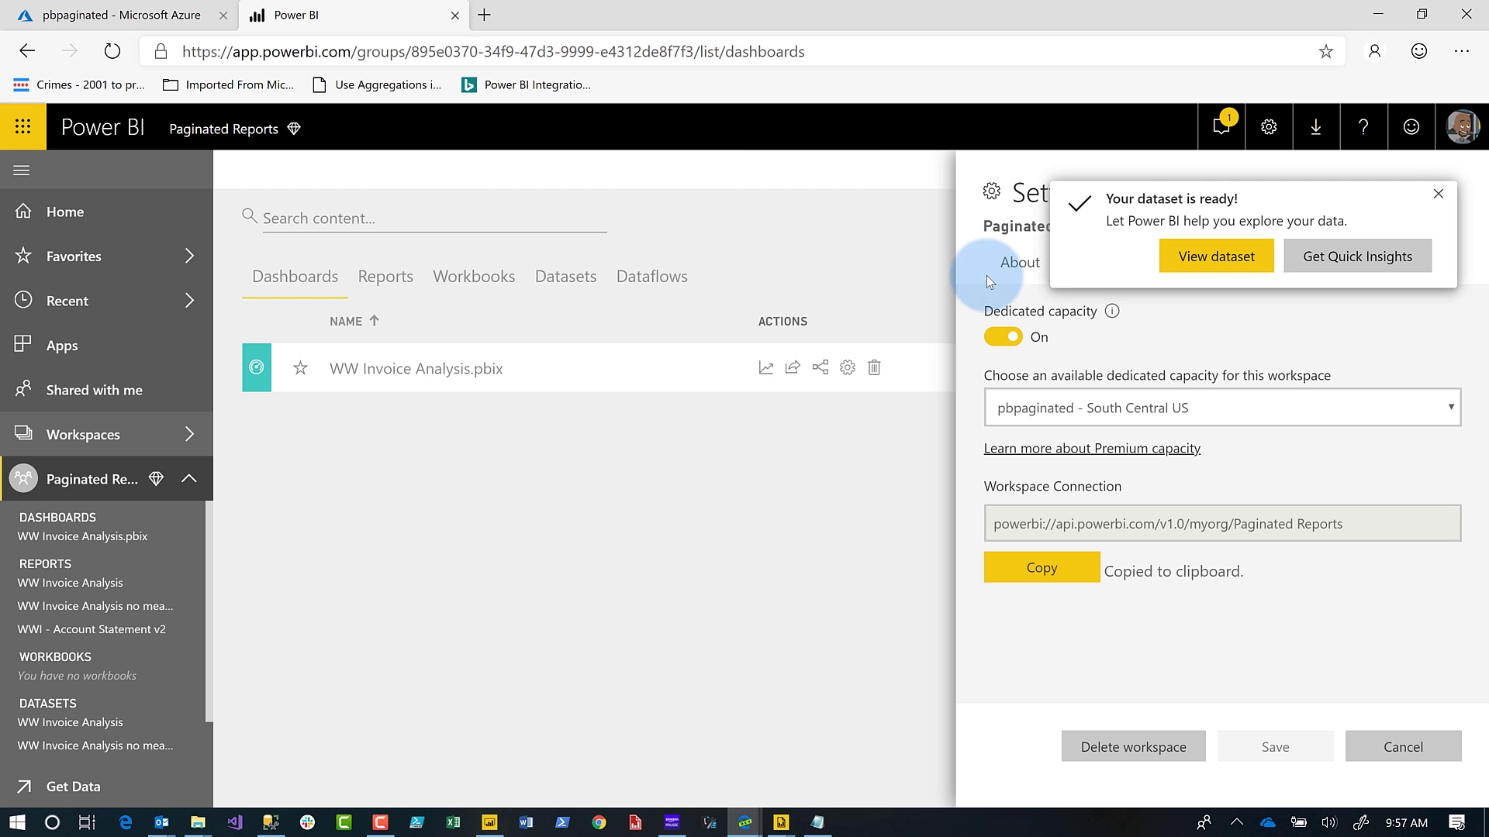
- Close workspace settings, browse Get Data file options, then reopen the Paginated Reports workspace contents
left_click(566, 618)
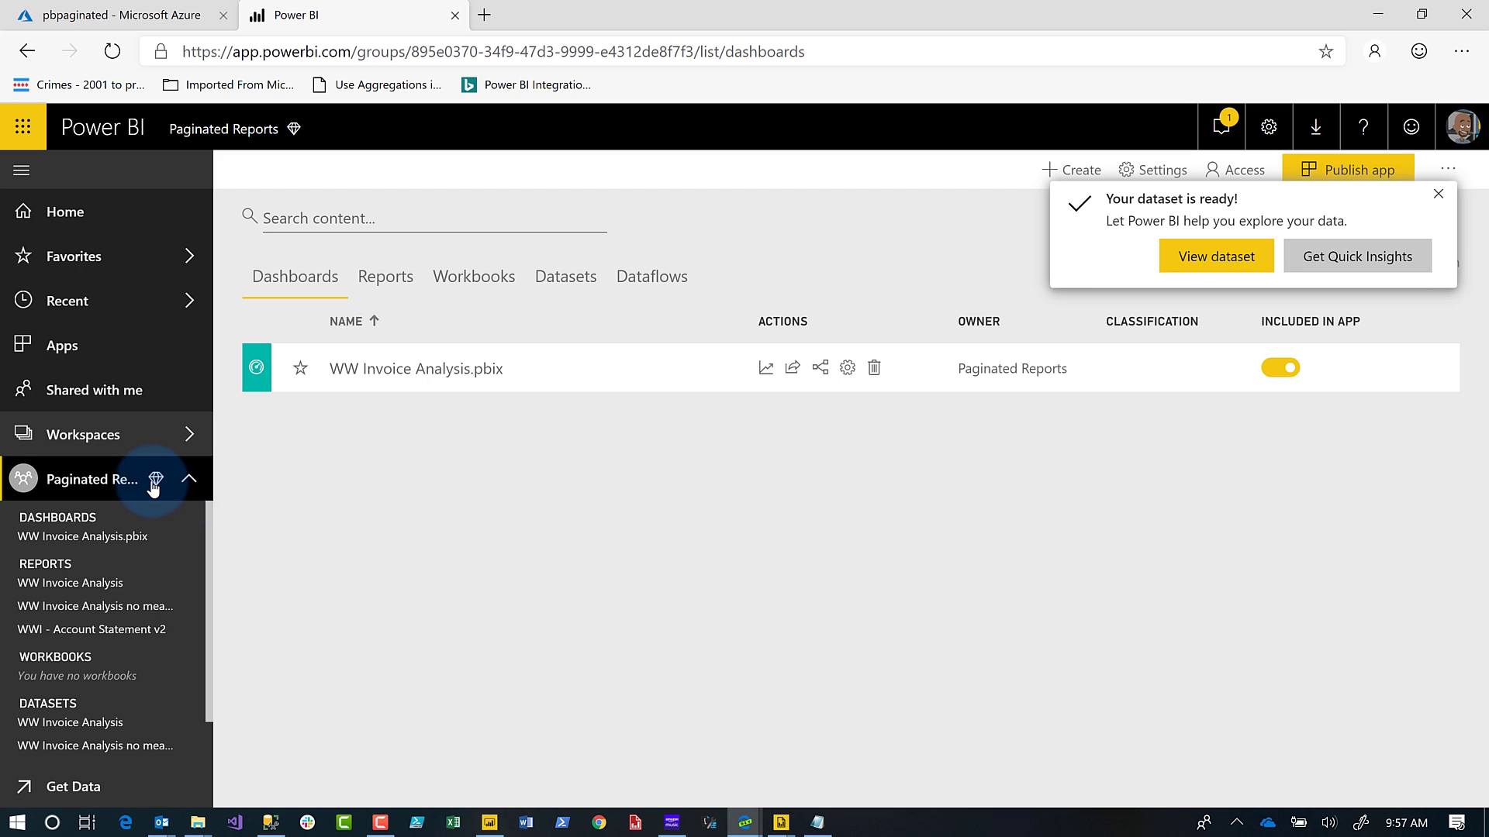
mouse_move(154, 485)
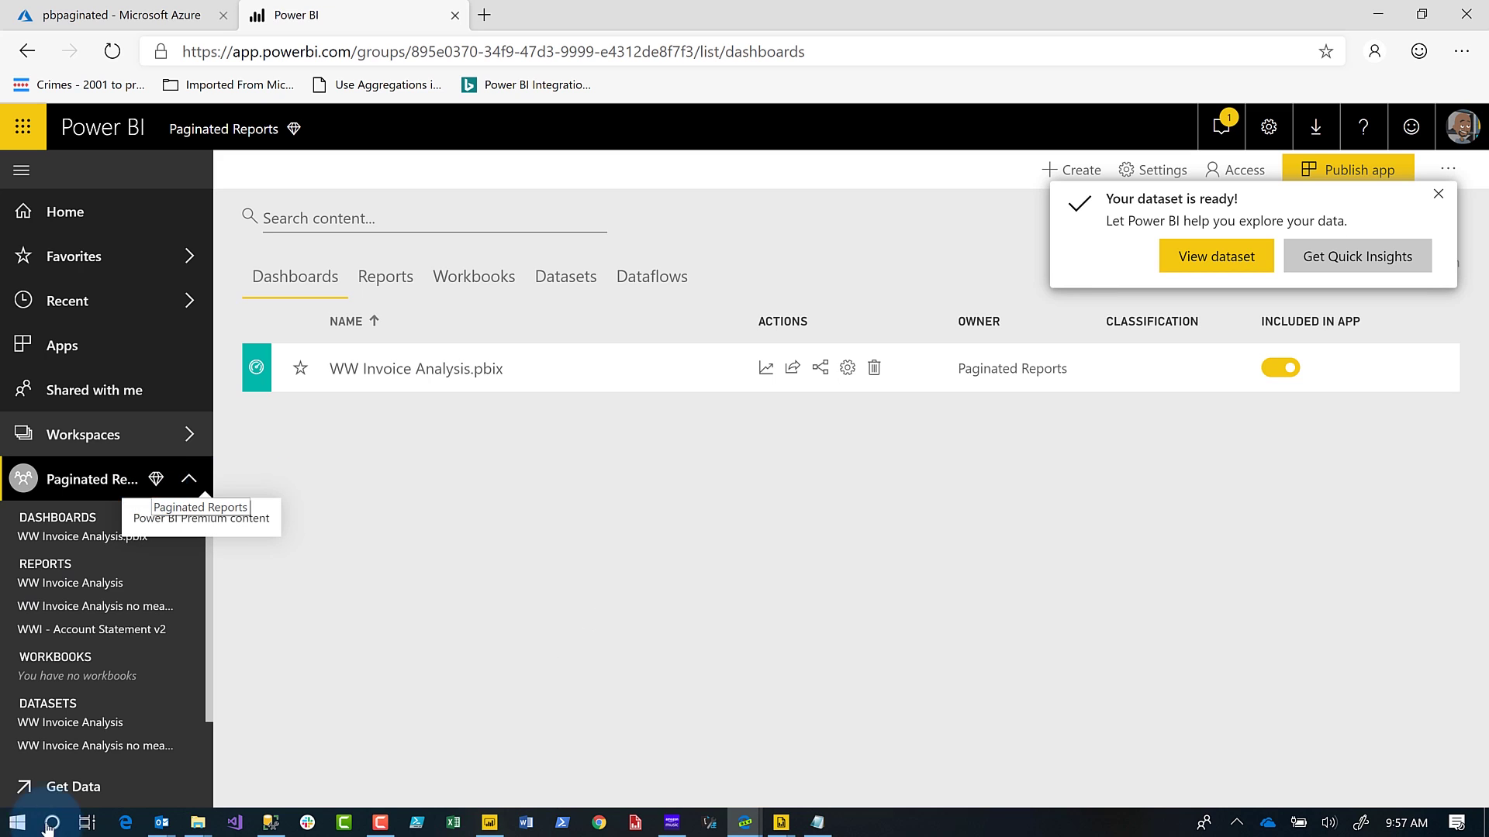
left_click(74, 787)
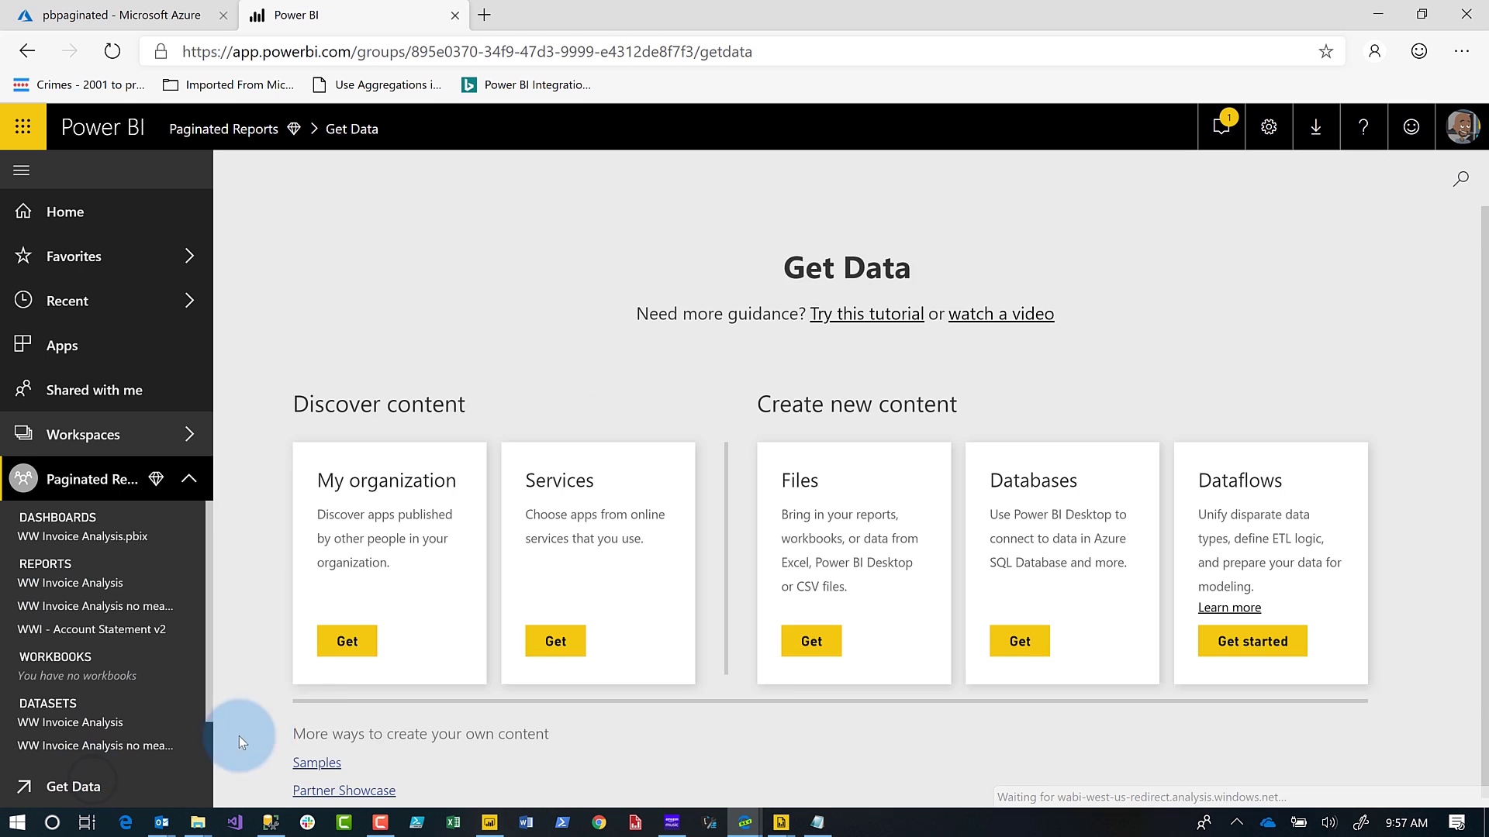
left_click(793, 632)
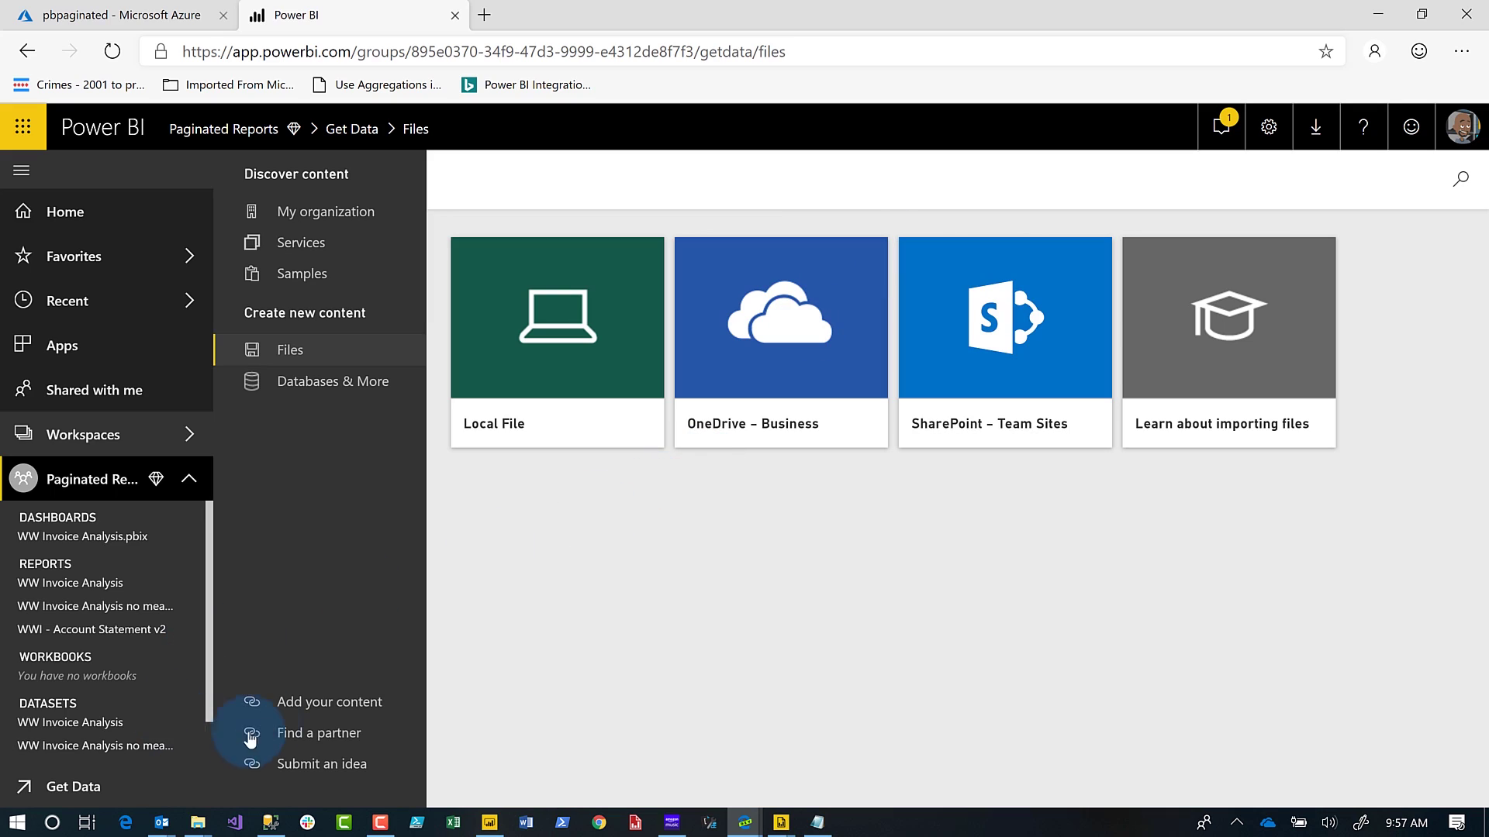
left_click(97, 481)
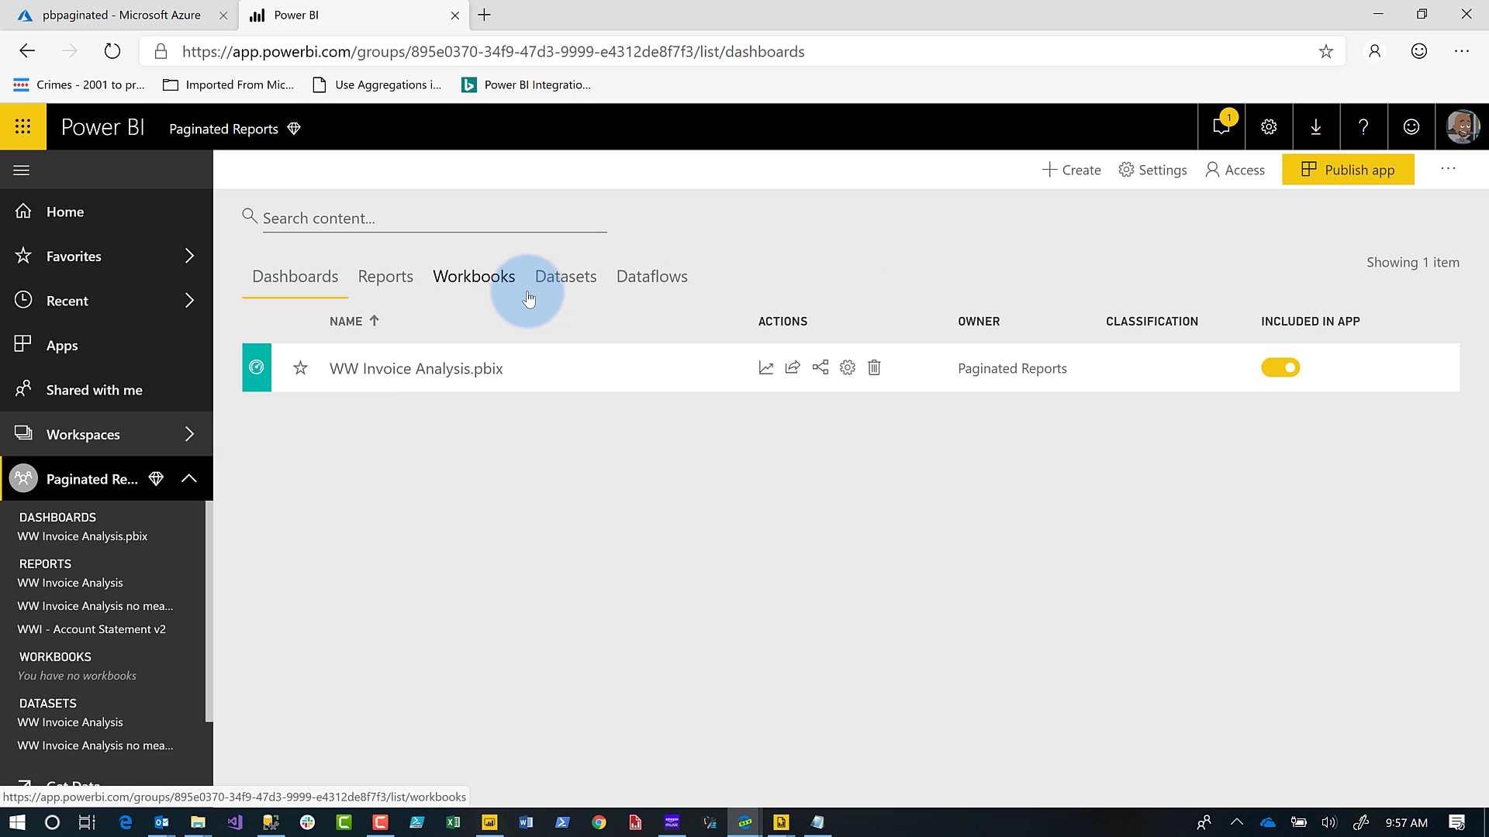
left_click(367, 281)
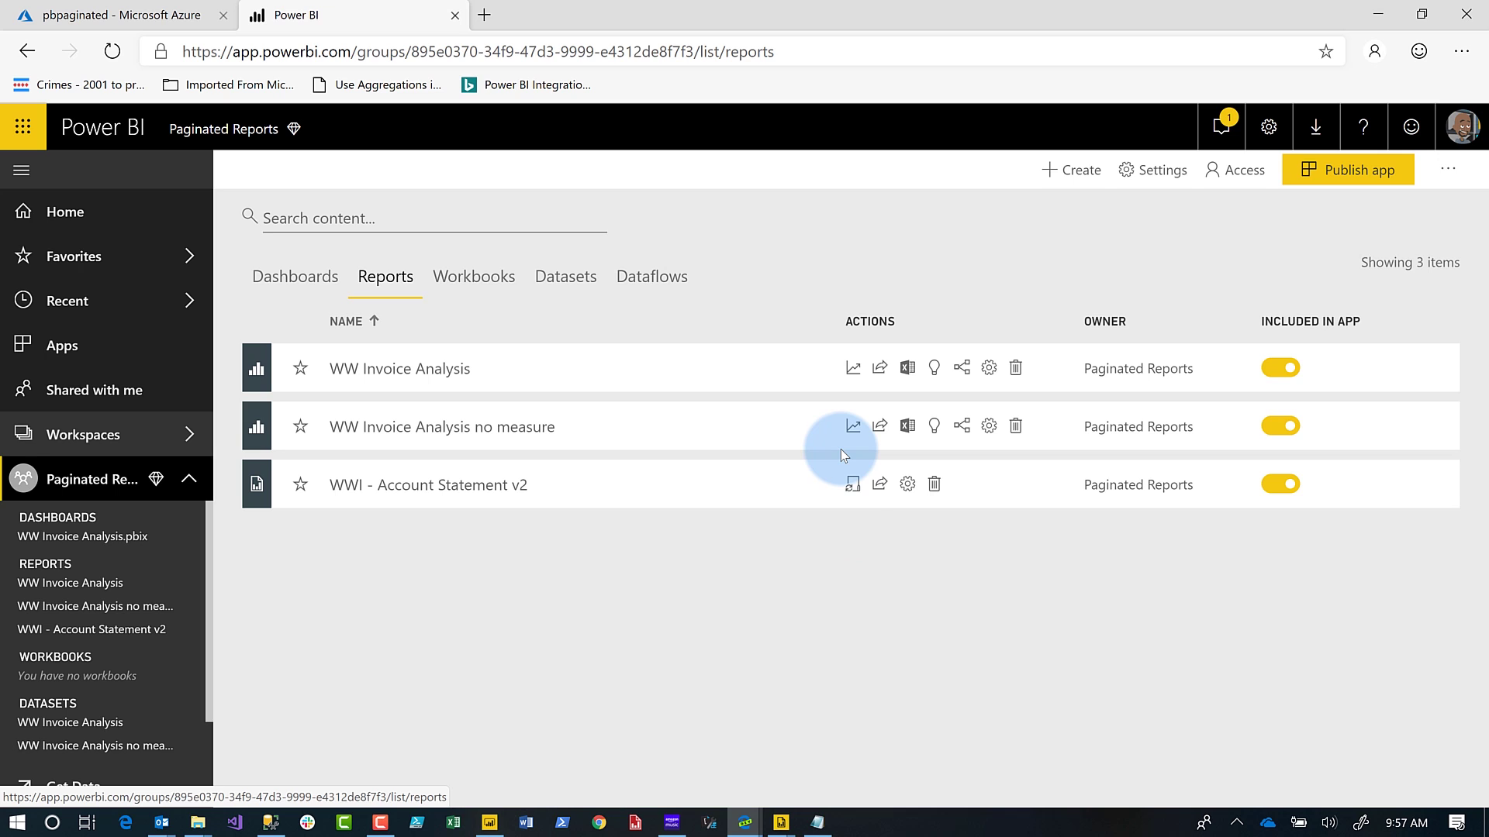
left_click(853, 487)
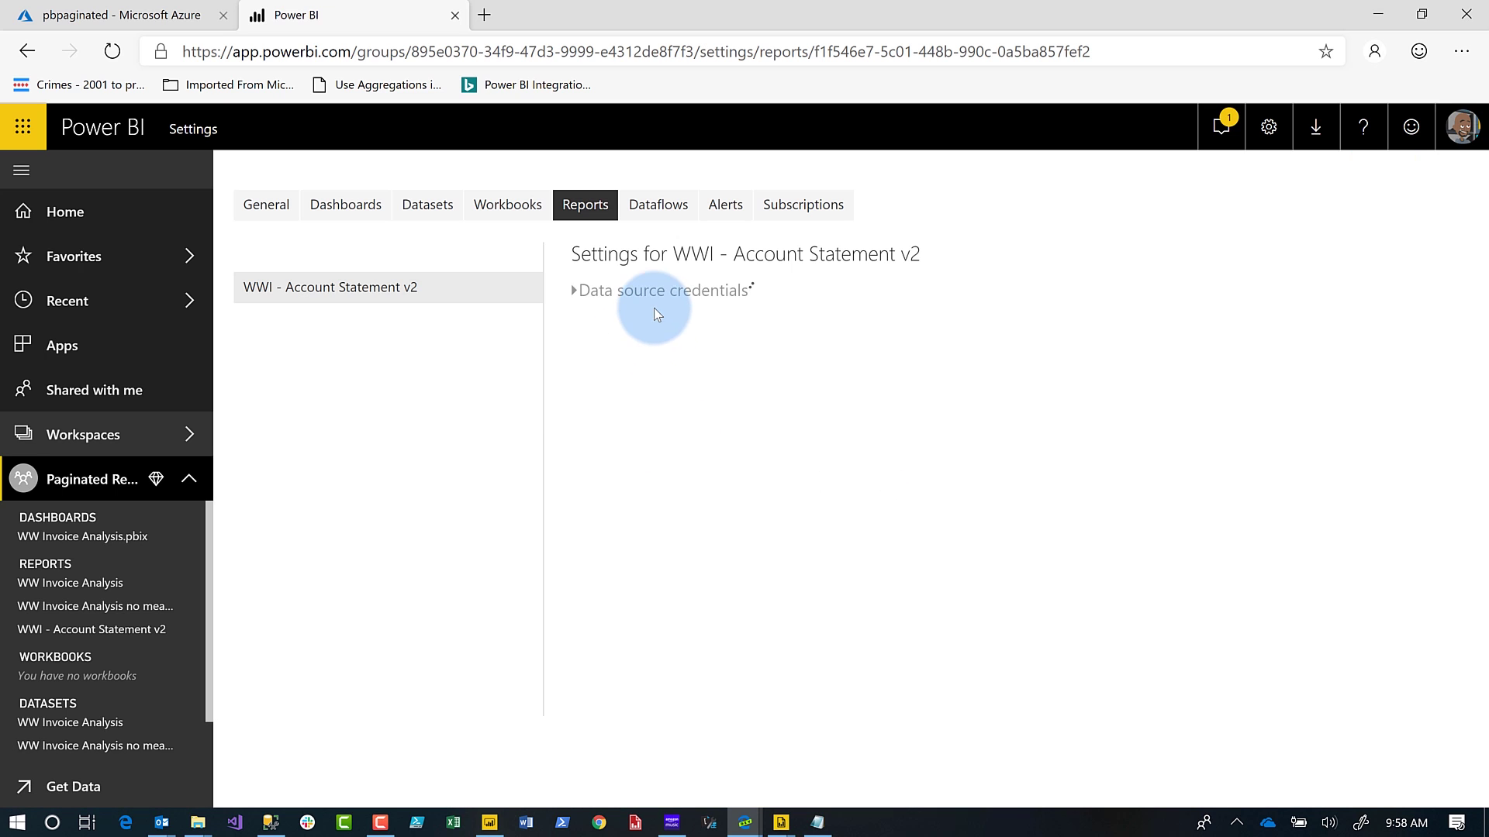
left_click(596, 298)
left_click(701, 338)
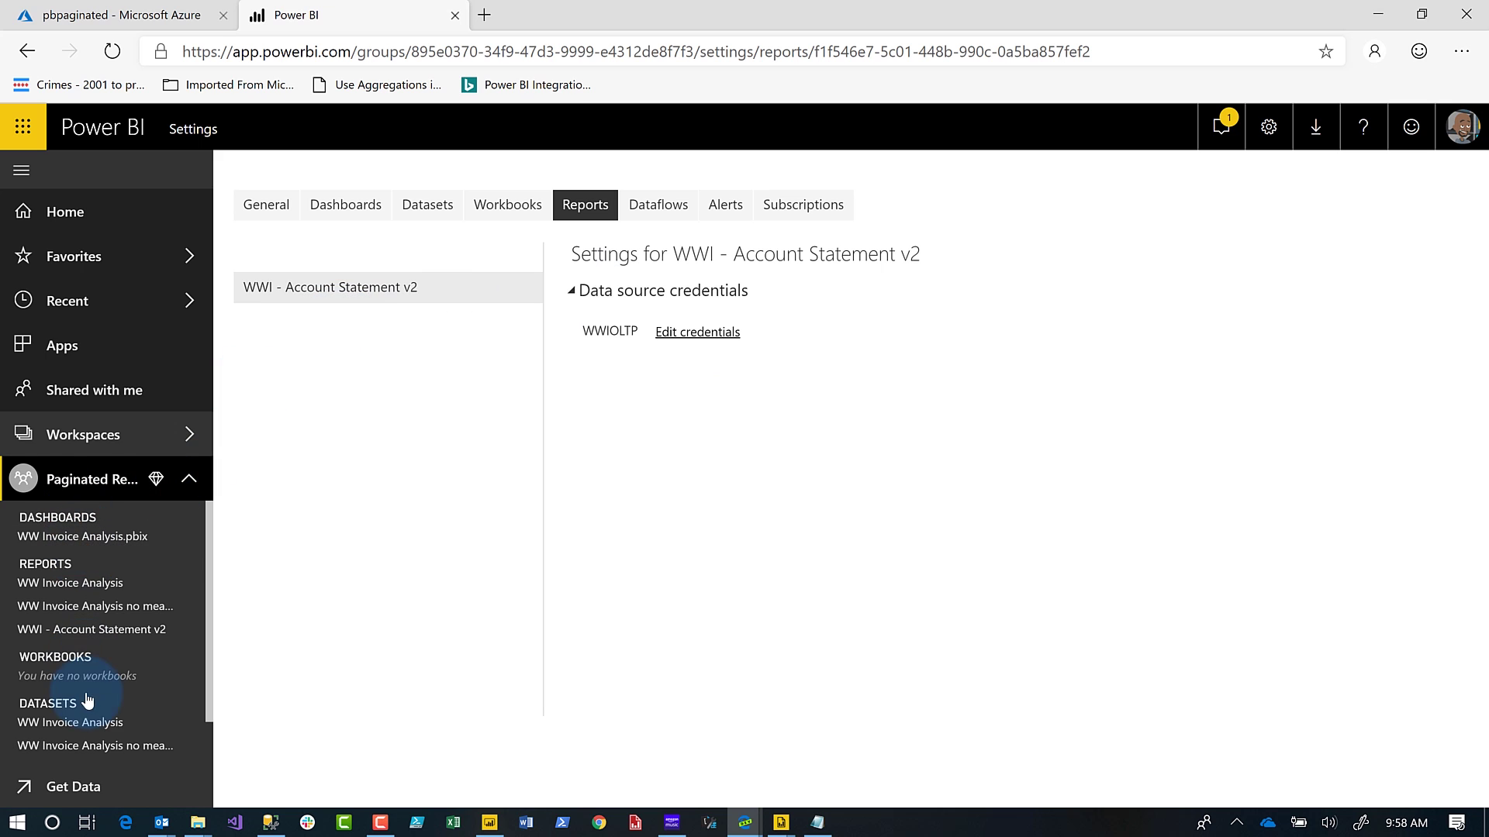
left_click(89, 484)
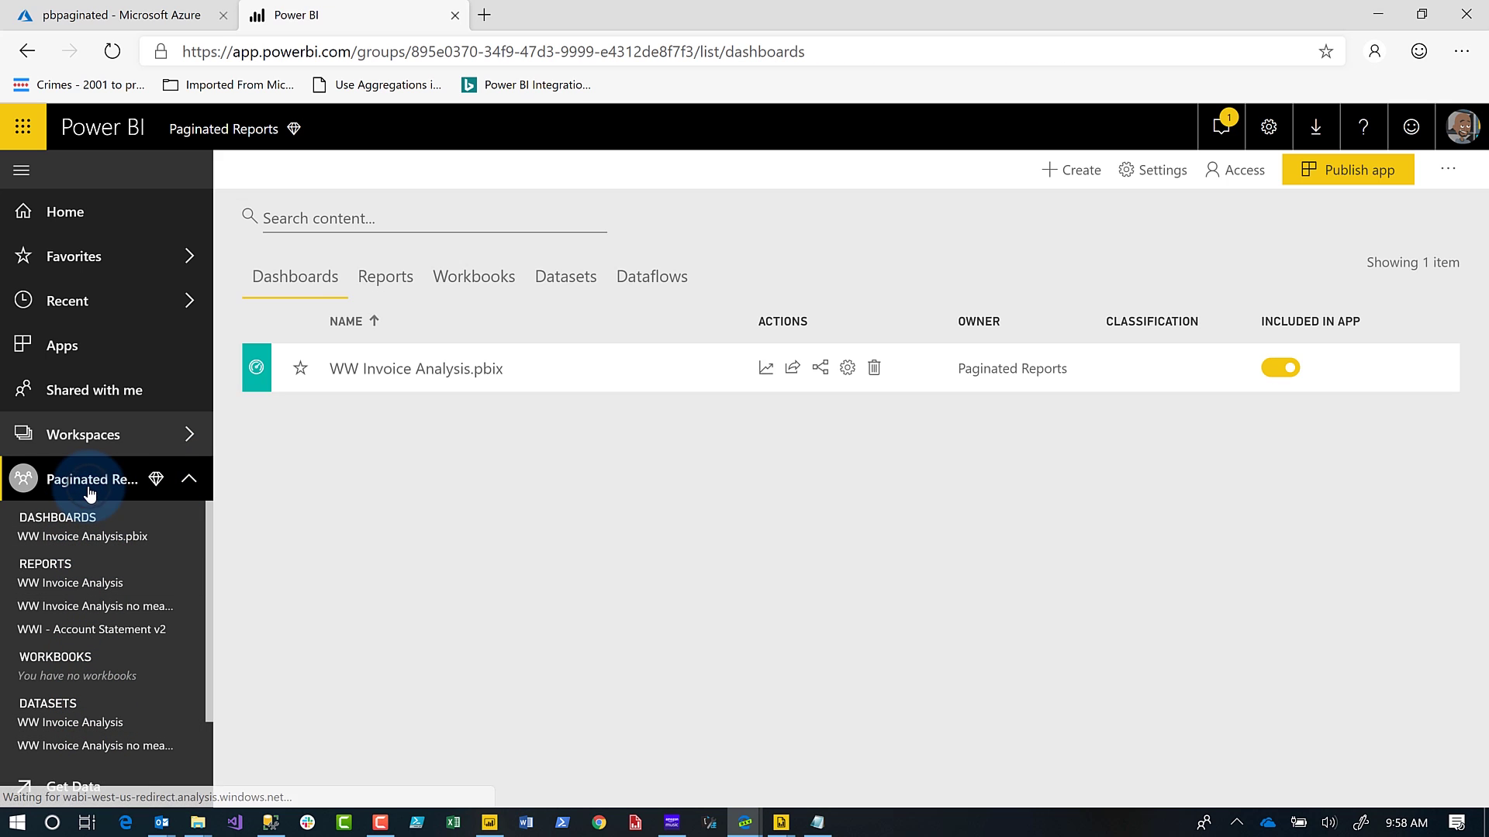
- Show the Paginated Reports workspace's Reports tab listing its three reports
left_click(399, 278)
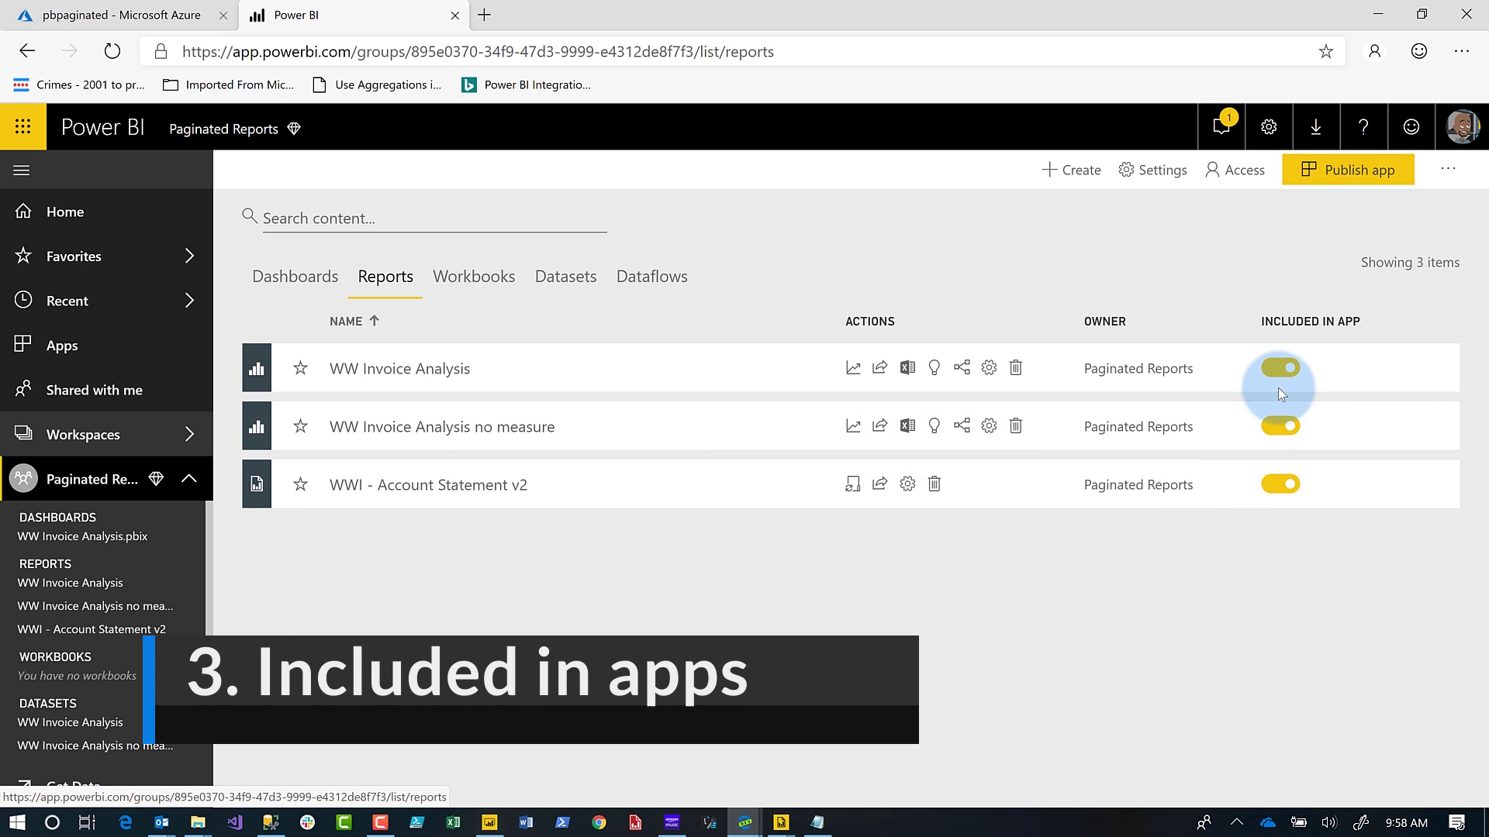
mouse_move(1277, 388)
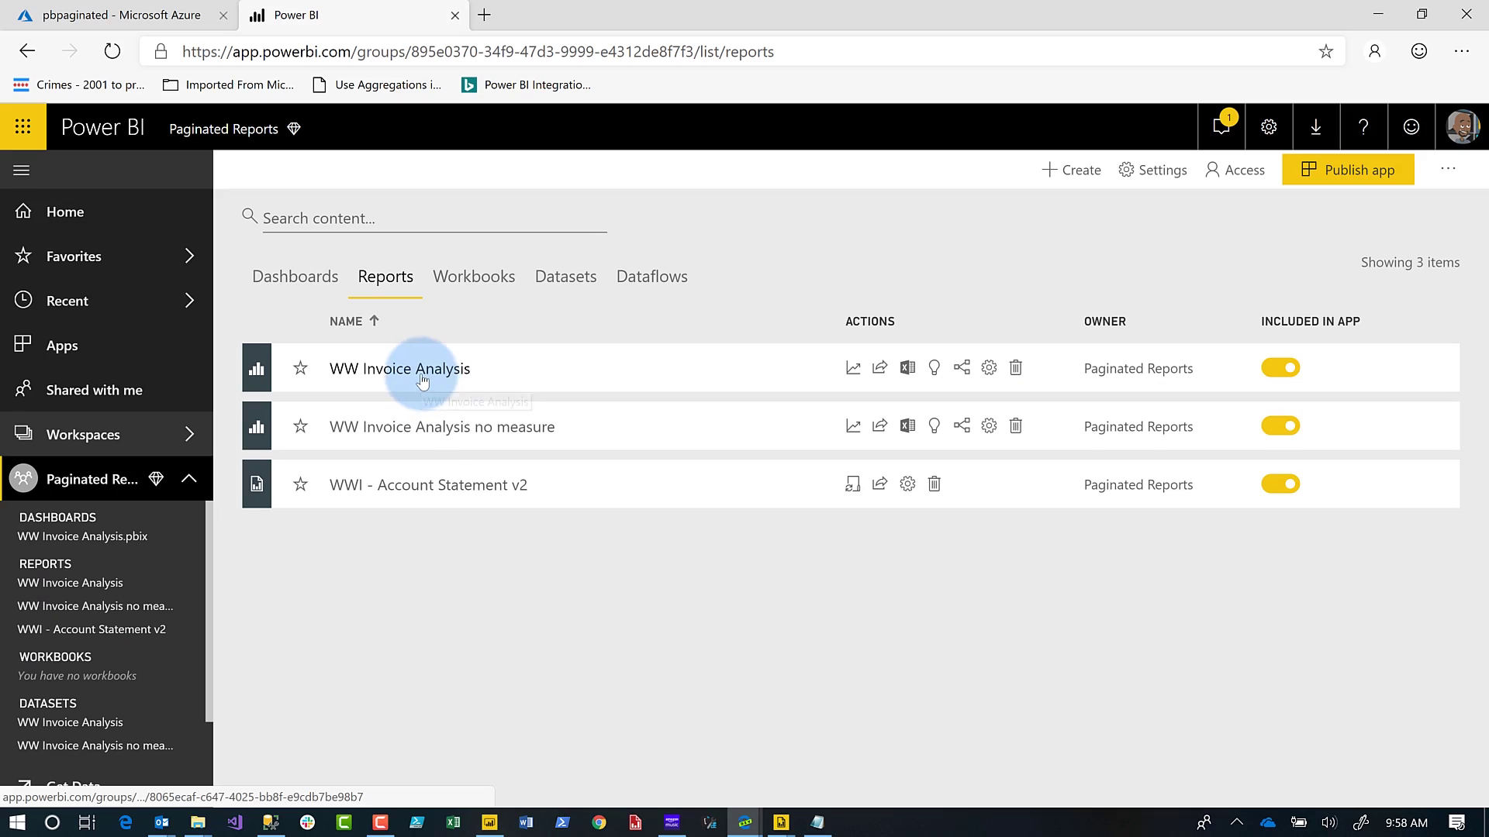
- Open WWI - Account Statement v2 and view it for Tailspin Toys in Absecon, NJ
left_click(407, 486)
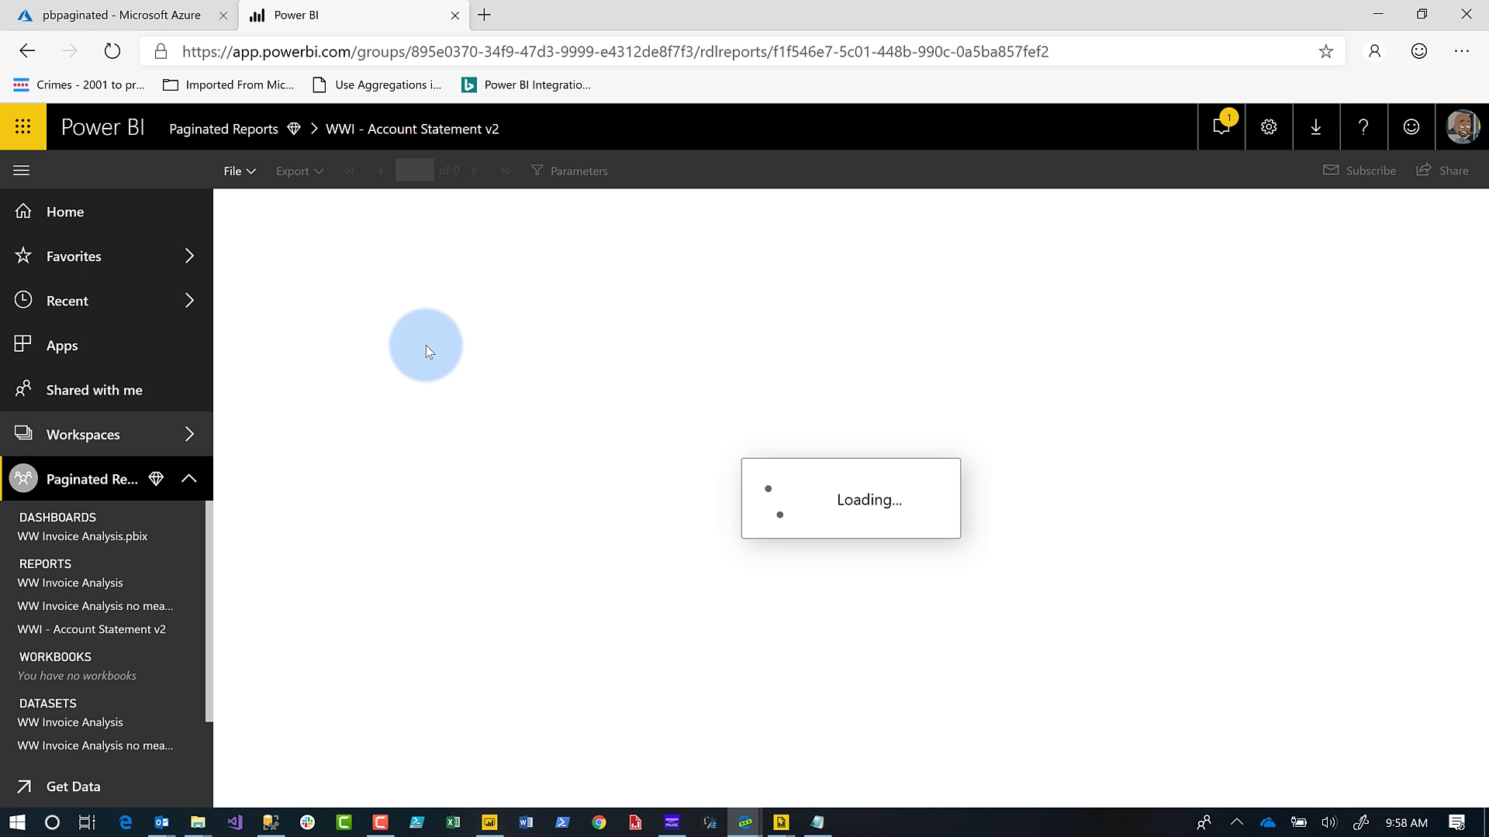
left_click(462, 219)
left_click(406, 248)
left_click(763, 217)
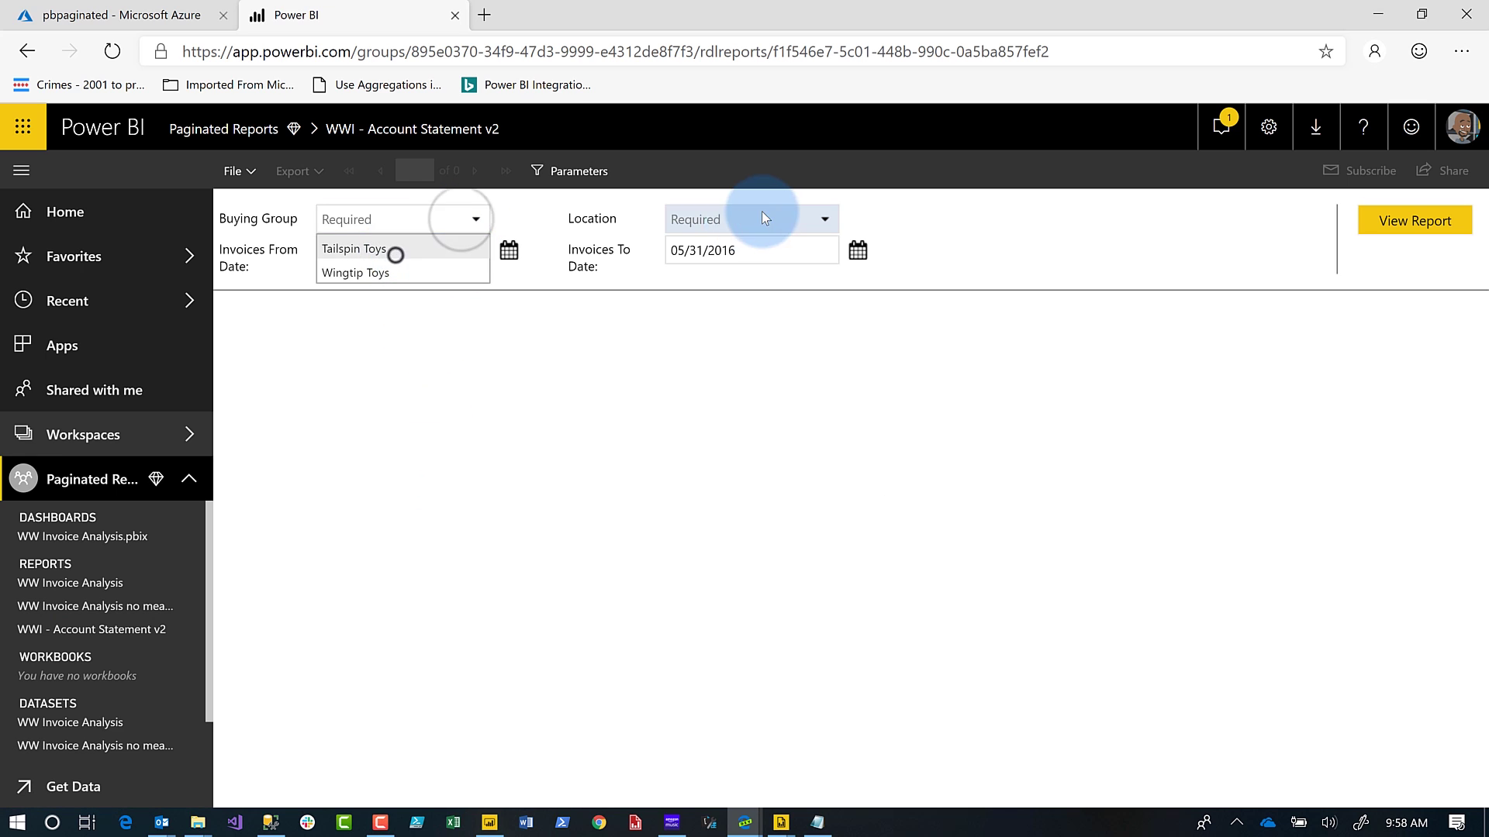
left_click(712, 285)
left_click(1411, 225)
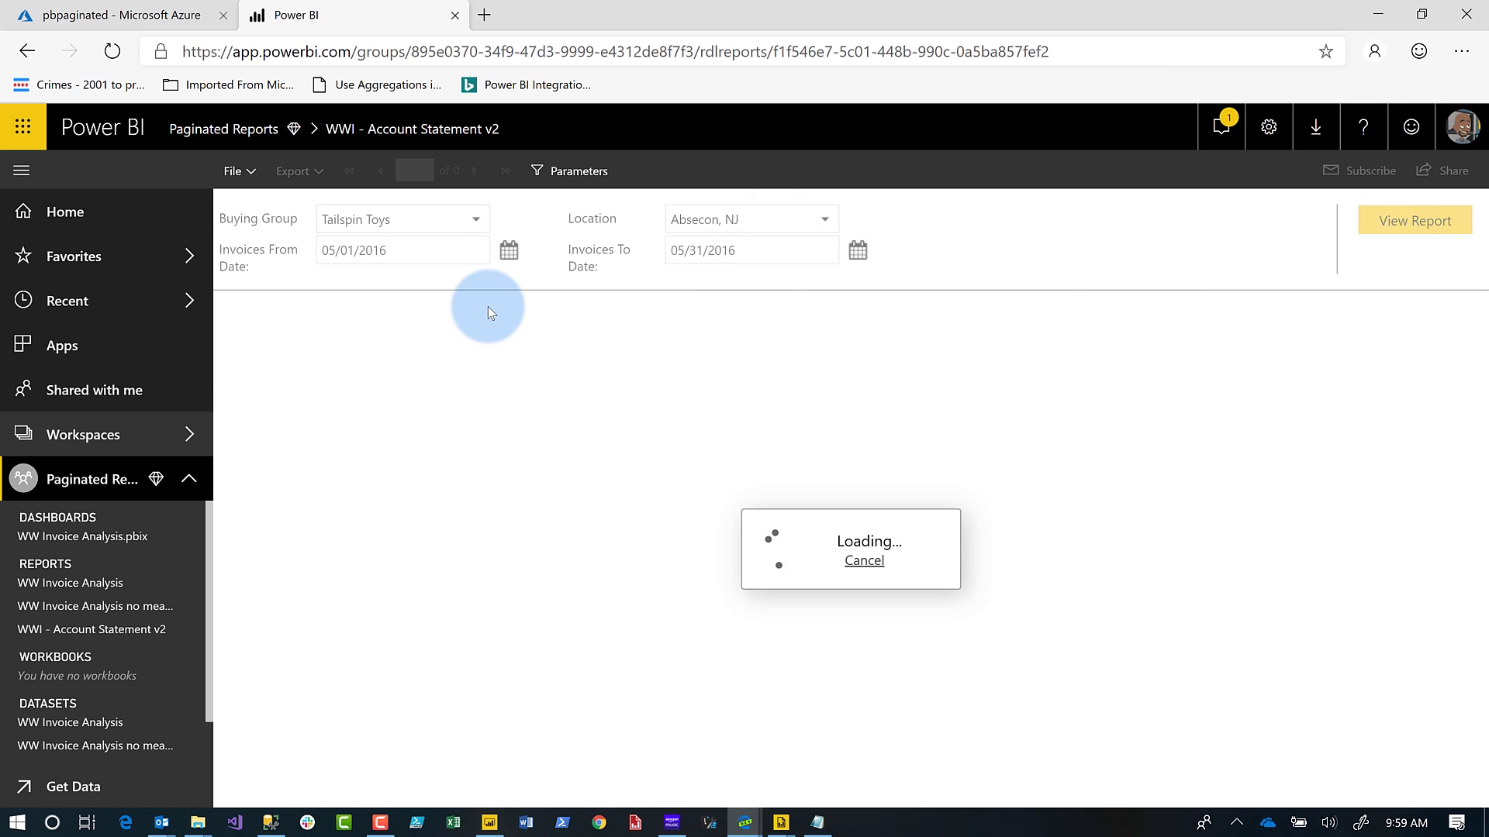
- Export the rendered statement as a PDF, recheck the locations, and start an email subscription
left_click(319, 172)
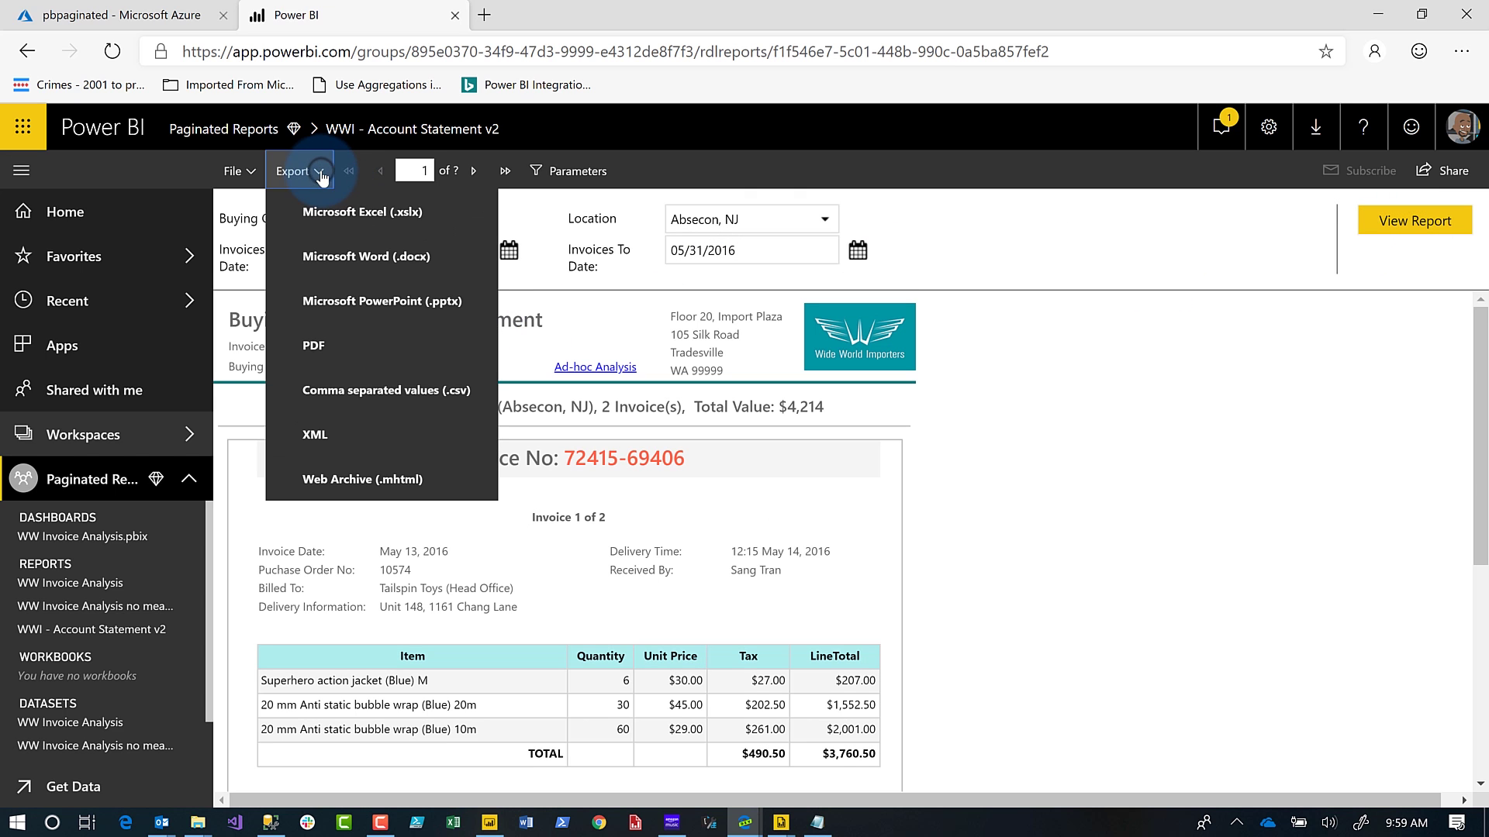
left_click(337, 348)
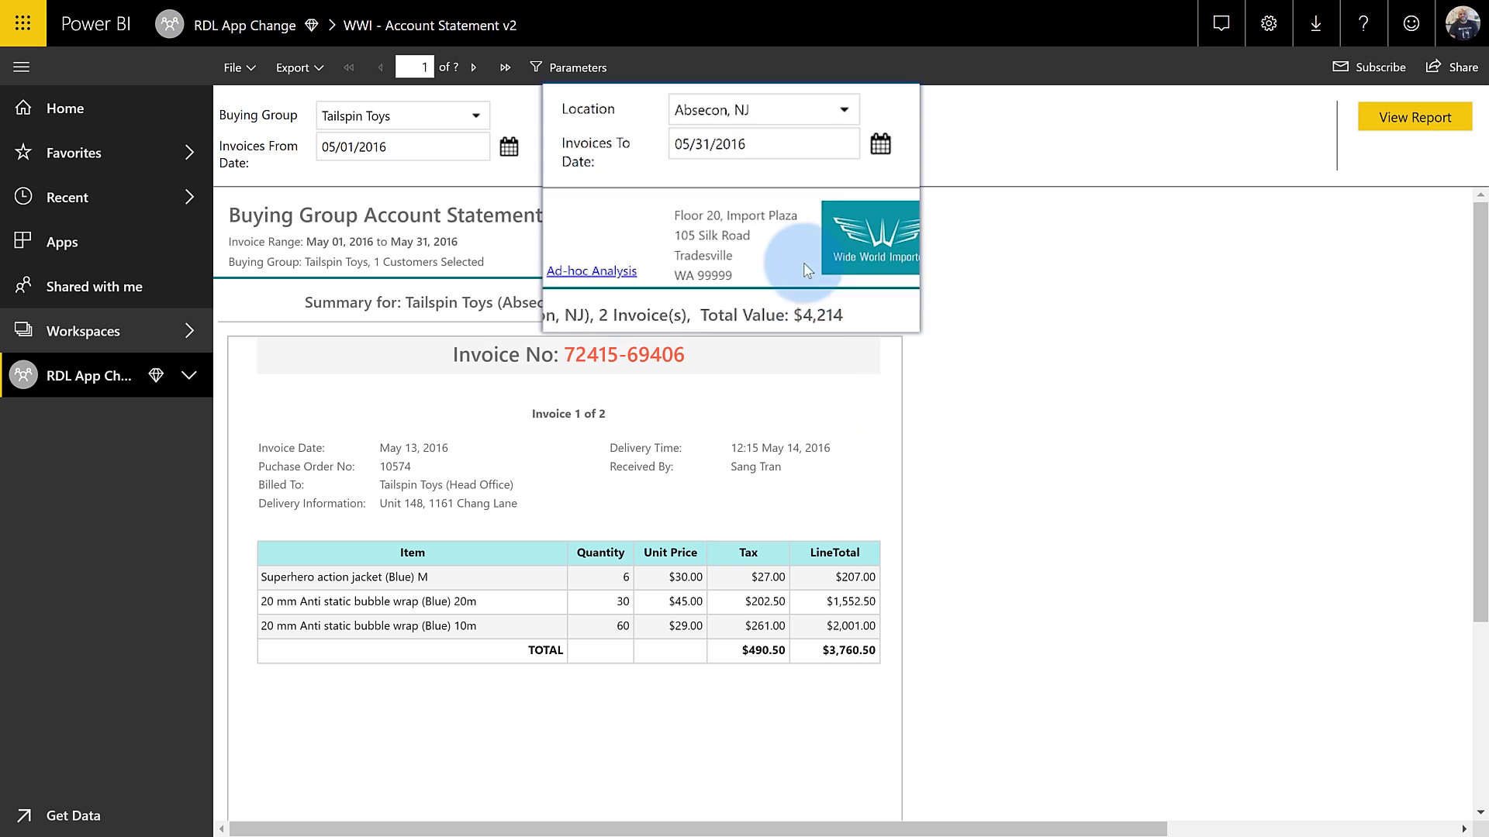
left_click(913, 82)
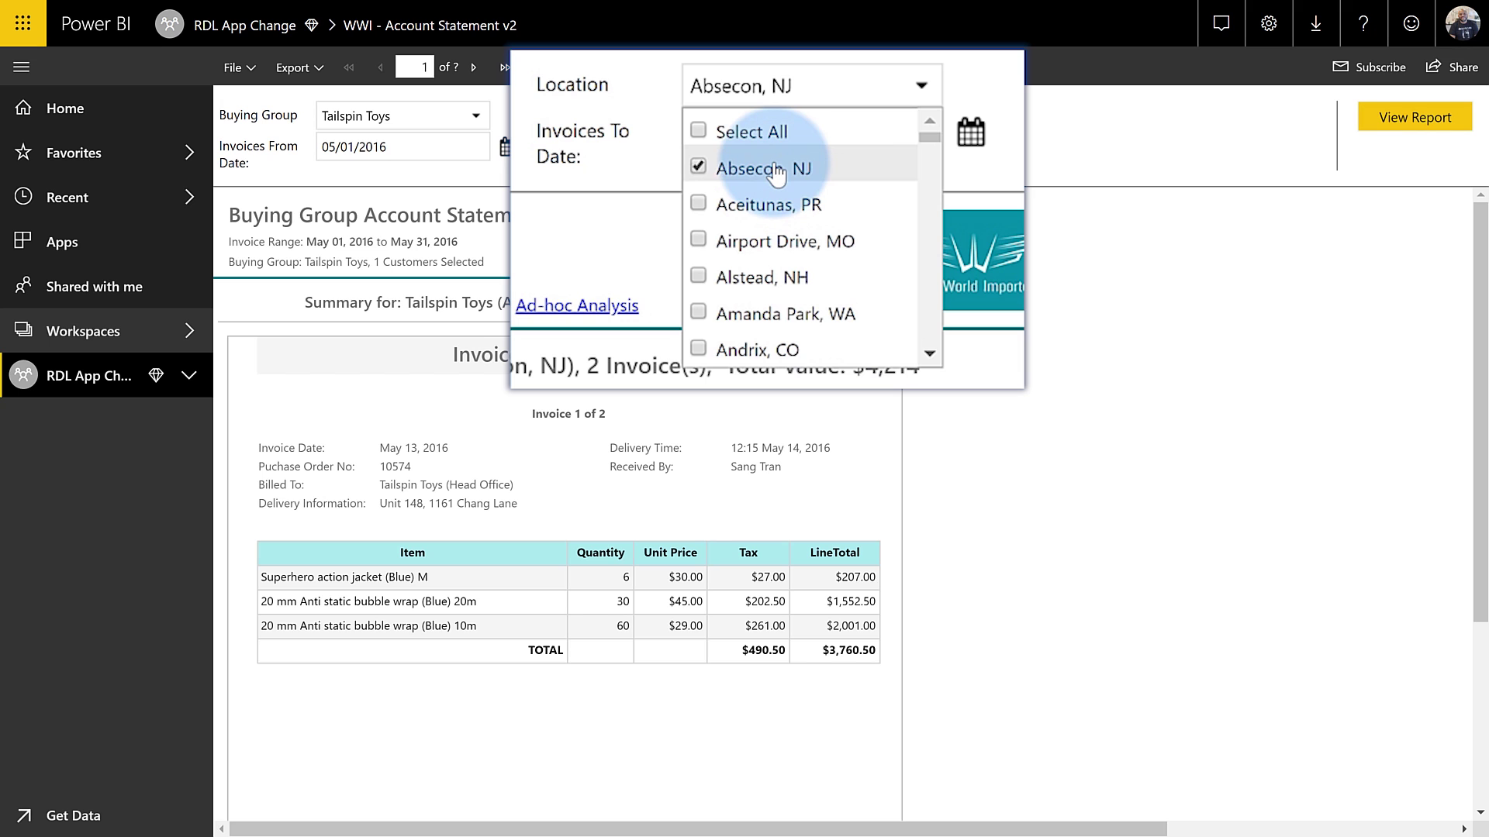
left_click(1164, 197)
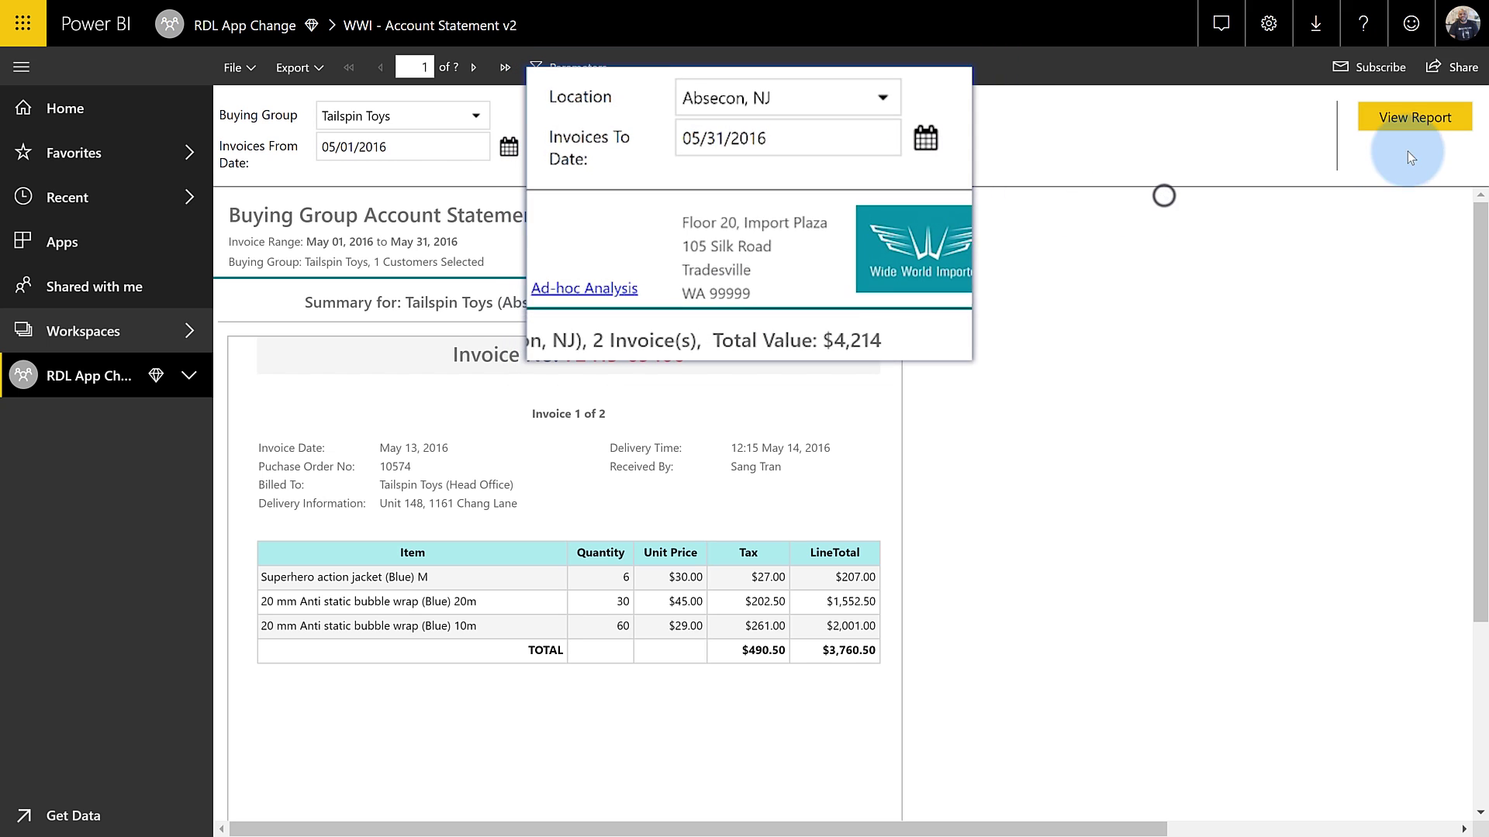
left_click(1375, 70)
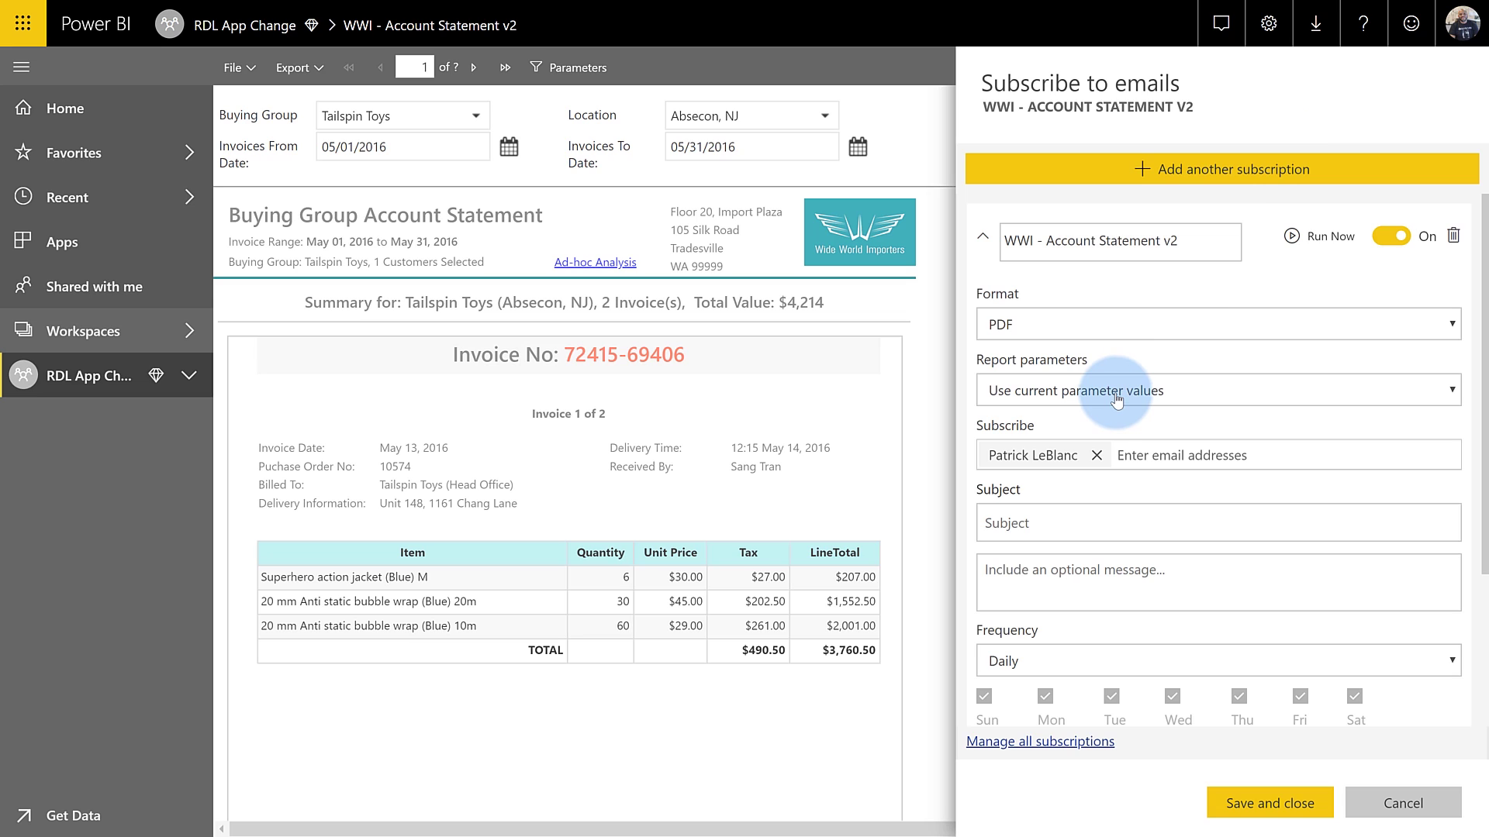
- Enter the subject 'Weekly INvoice' and the message 'If you have any questions call'
left_click(1030, 525)
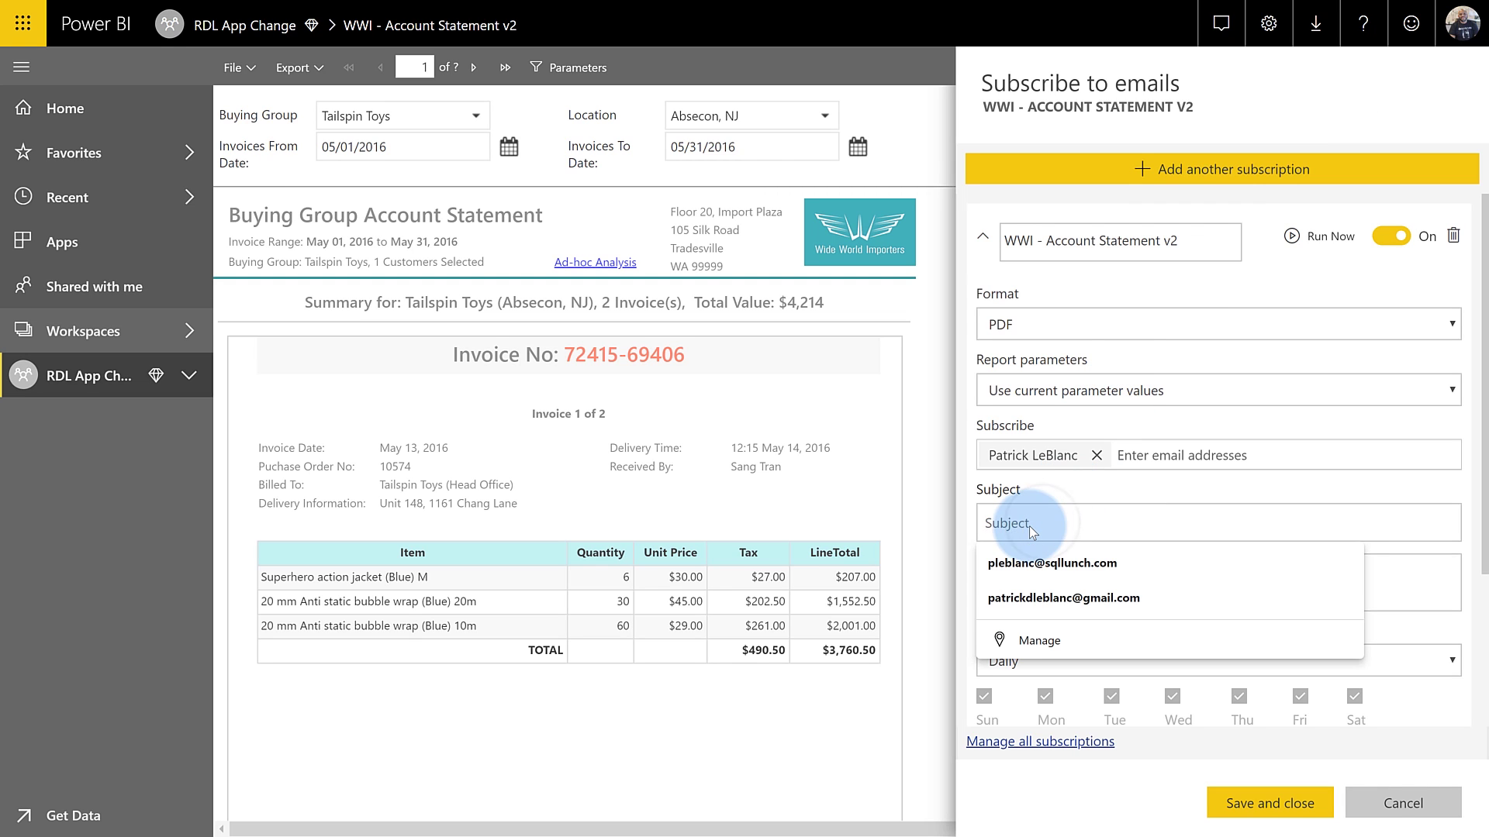
type("W")
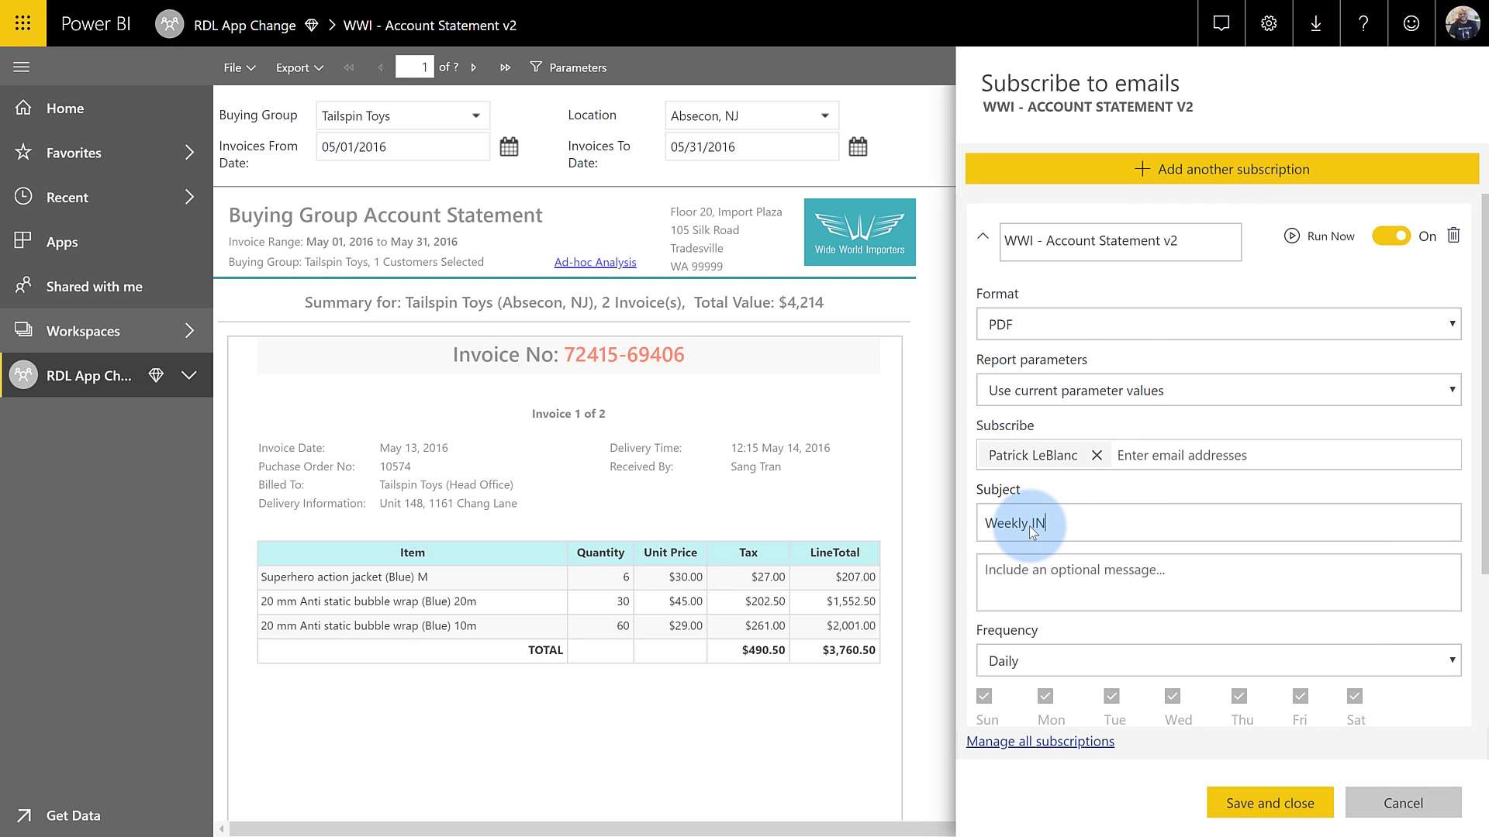
type("eekly INvoice")
left_click(1039, 583)
type("If you hav")
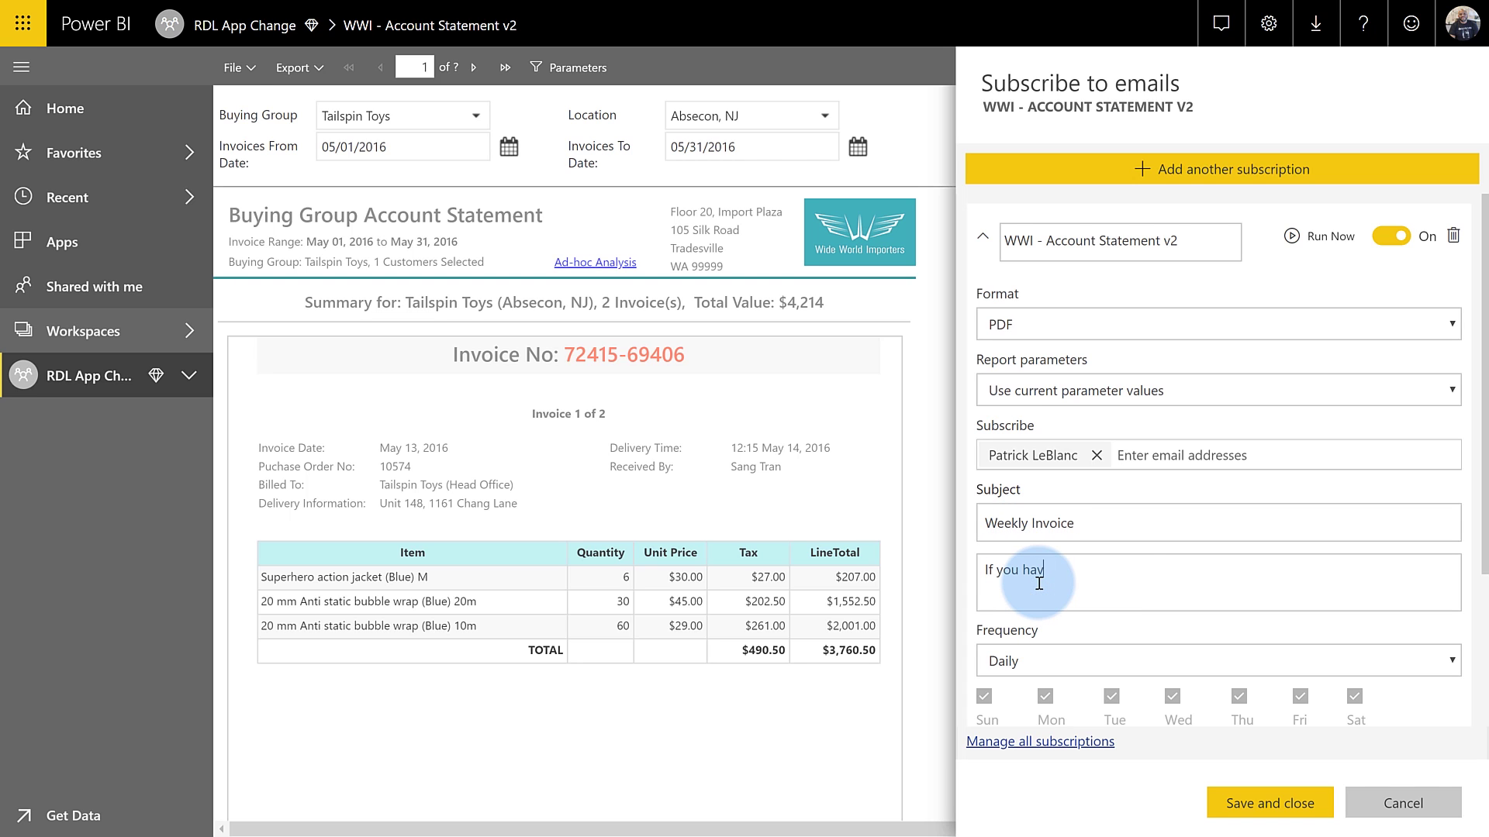
type("e any questions call me at 777 9311")
- Set the subscription to Weekly on Mondays only and save it
left_click(1039, 659)
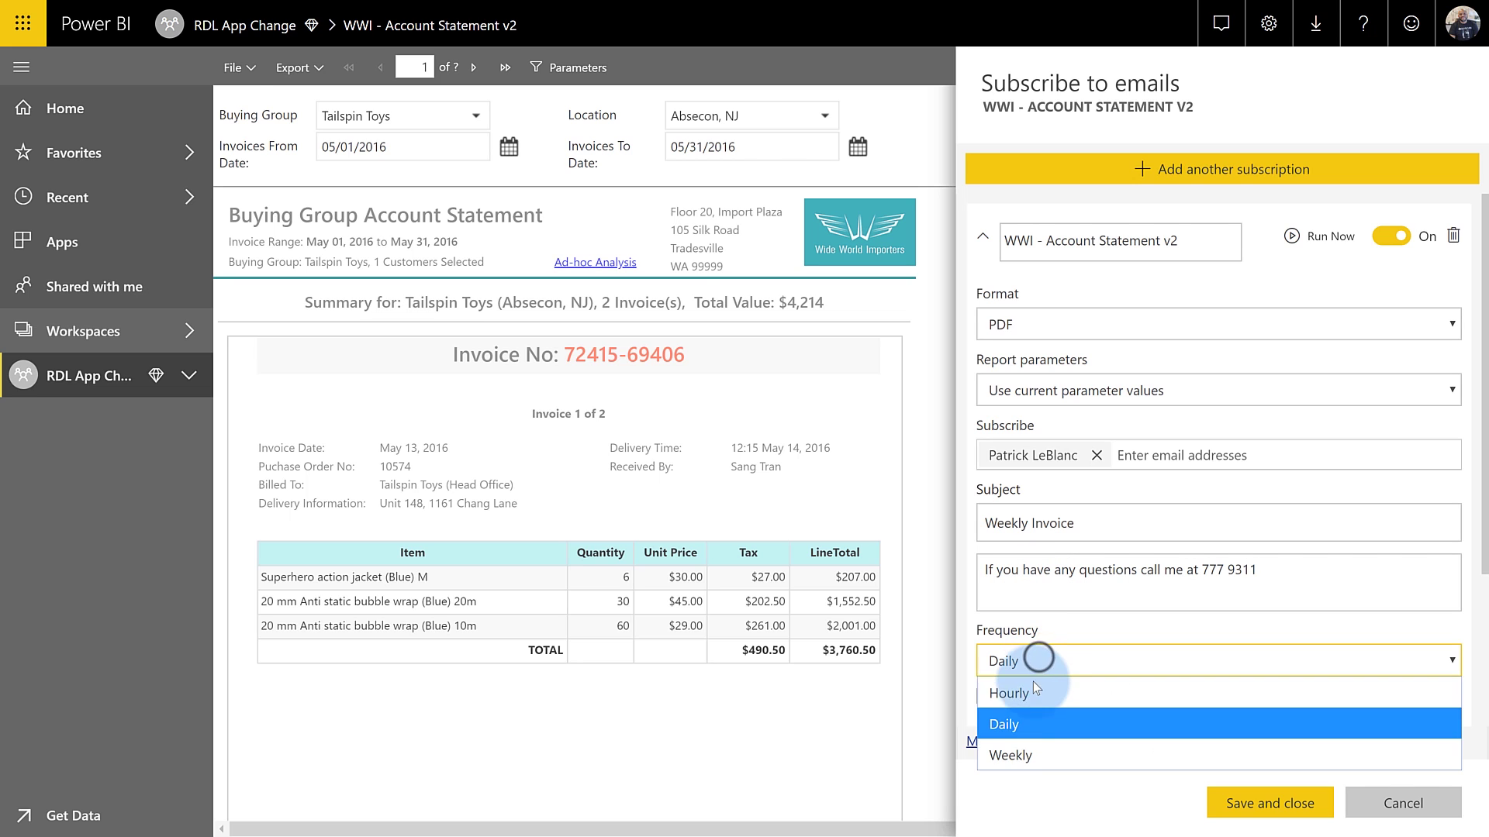
left_click(1011, 752)
left_click(985, 698)
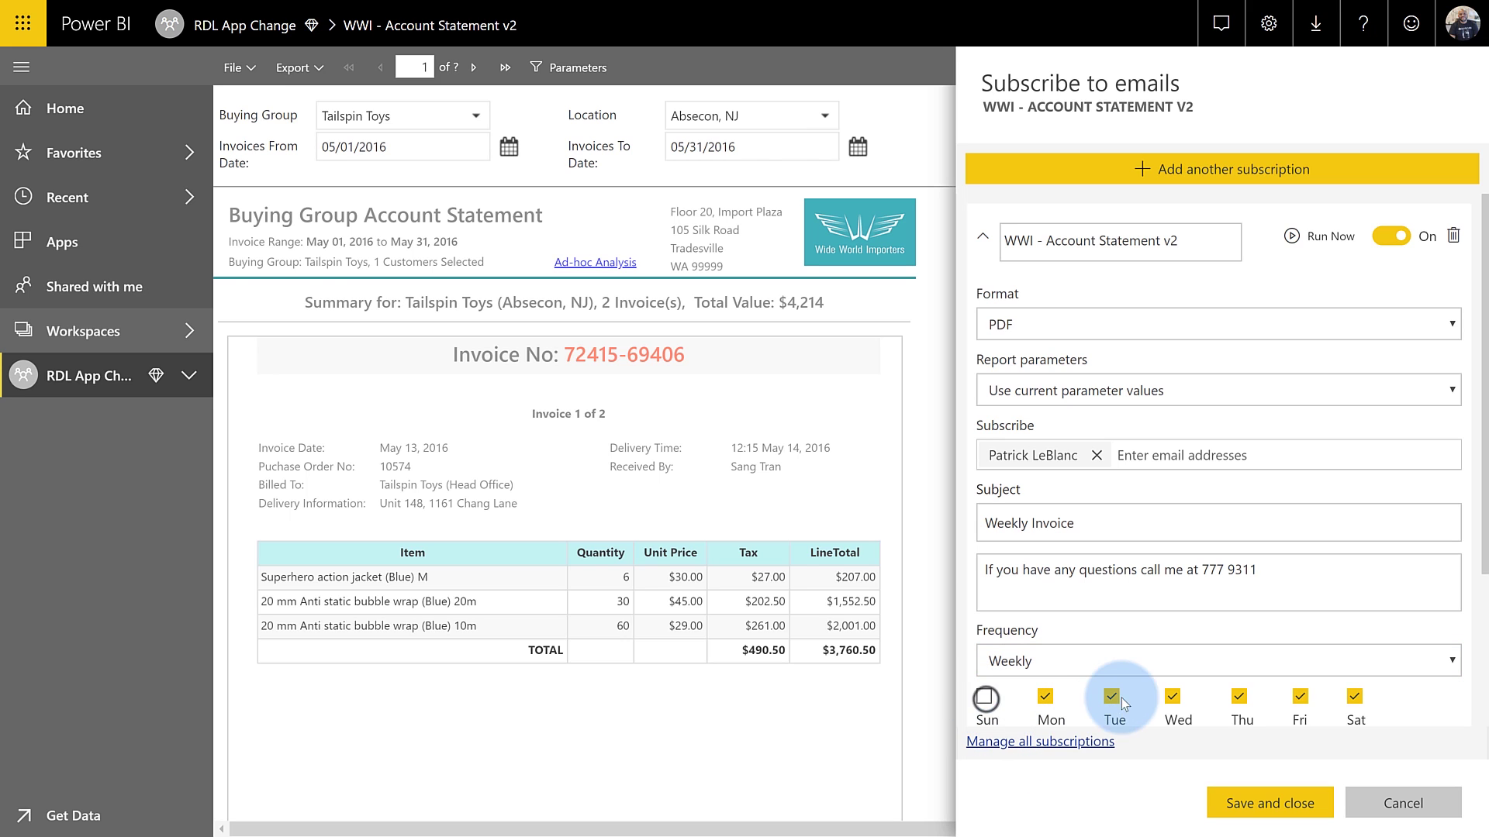
left_click(1114, 697)
left_click(1173, 696)
left_click(1241, 696)
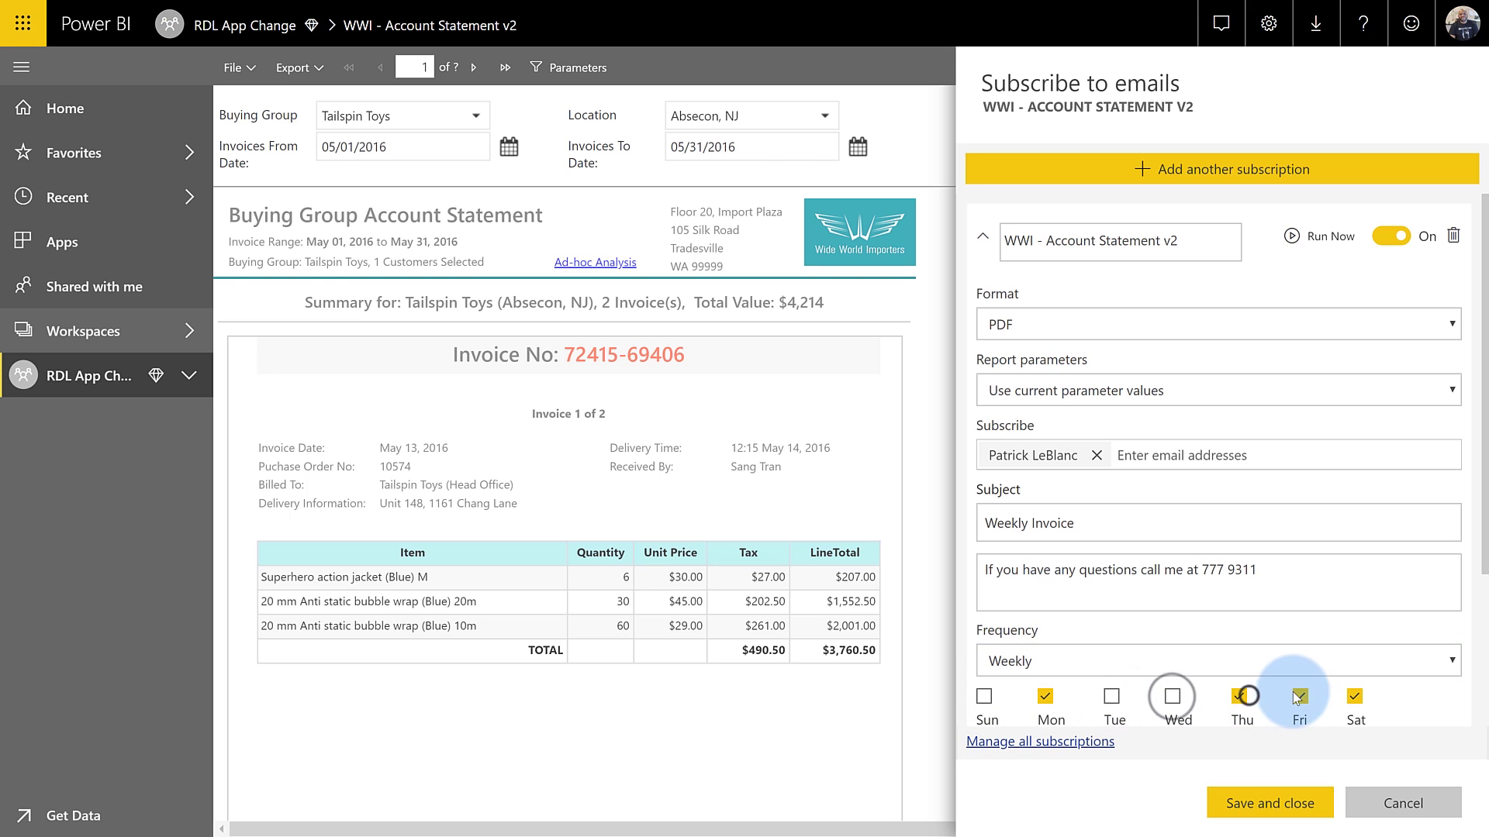
left_click(1326, 695)
left_click(1354, 696)
left_click(1303, 805)
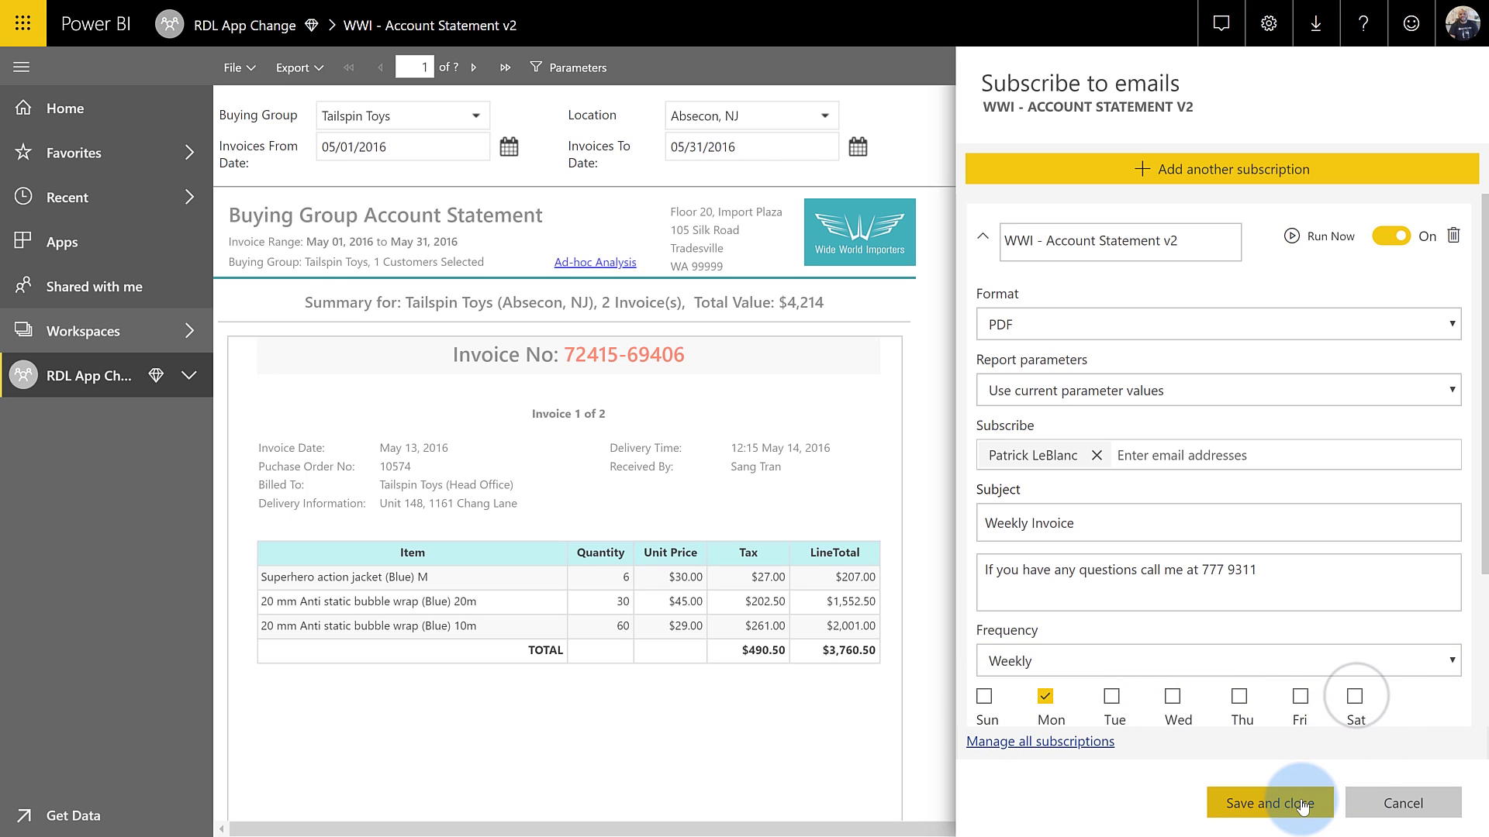
left_click(1223, 452)
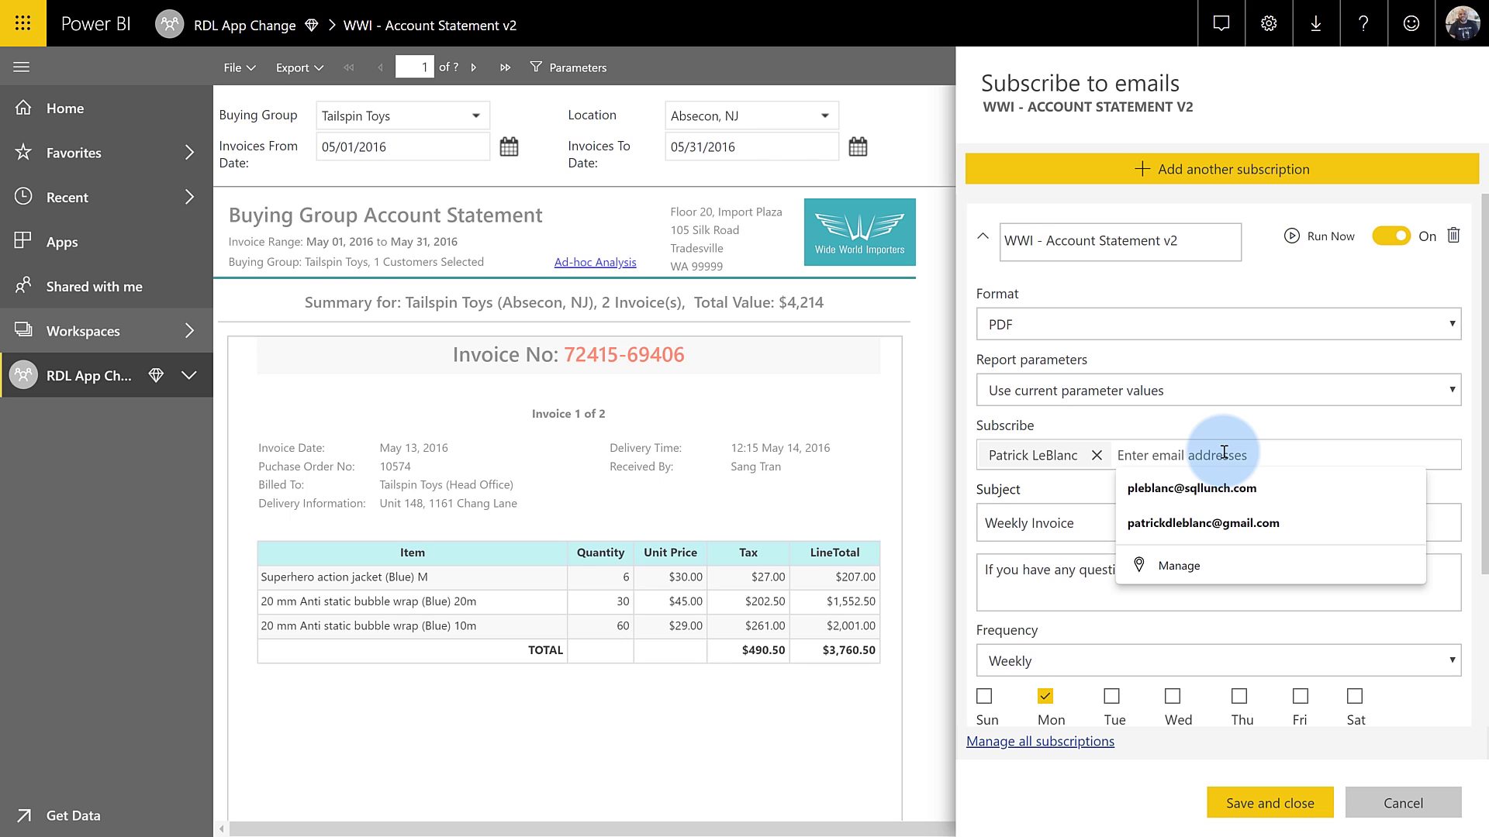
scroll(1065, 589, "down", 2)
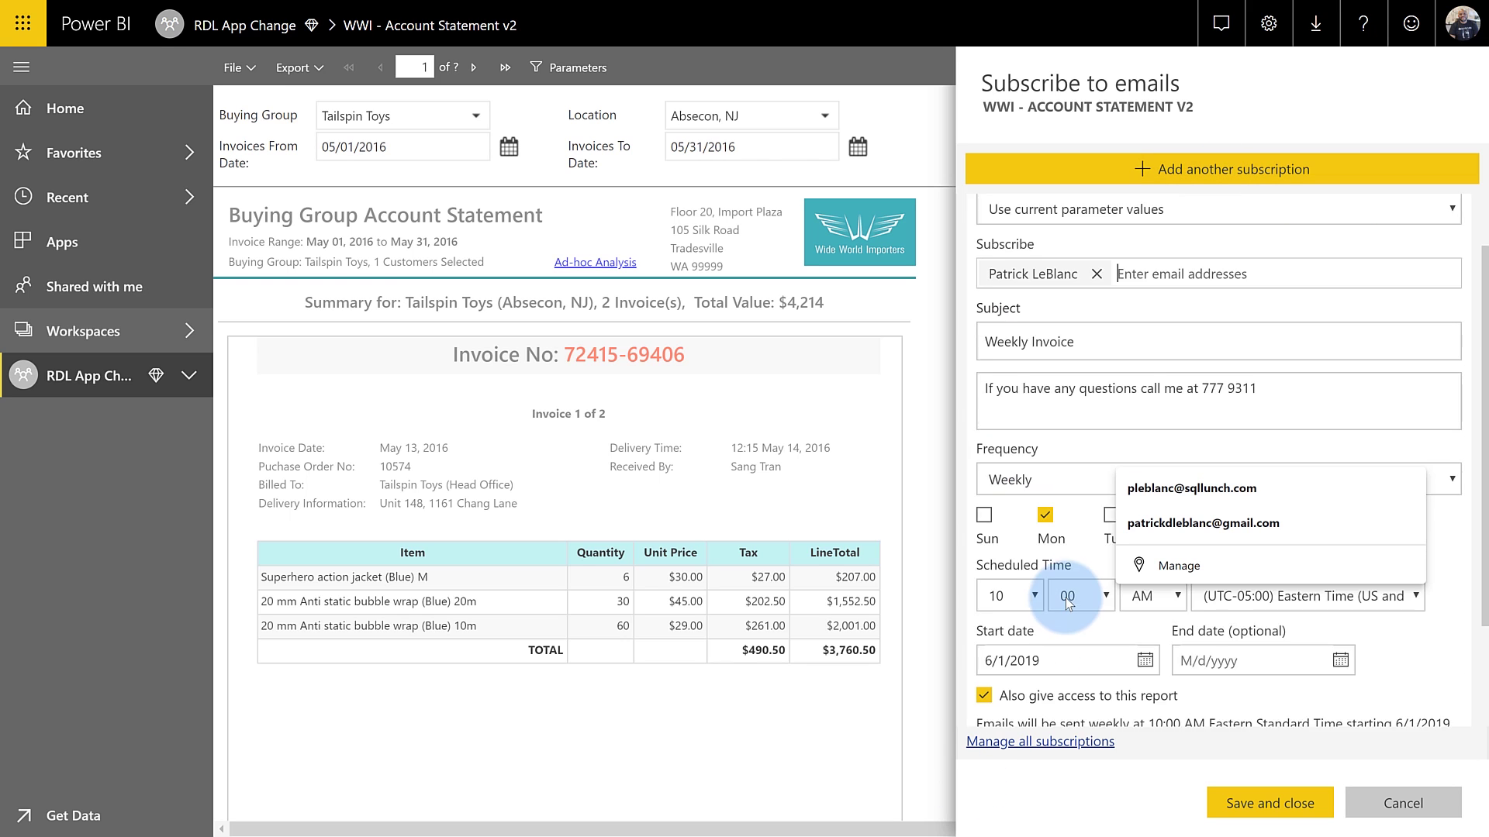
scroll(1065, 597, "down", 1)
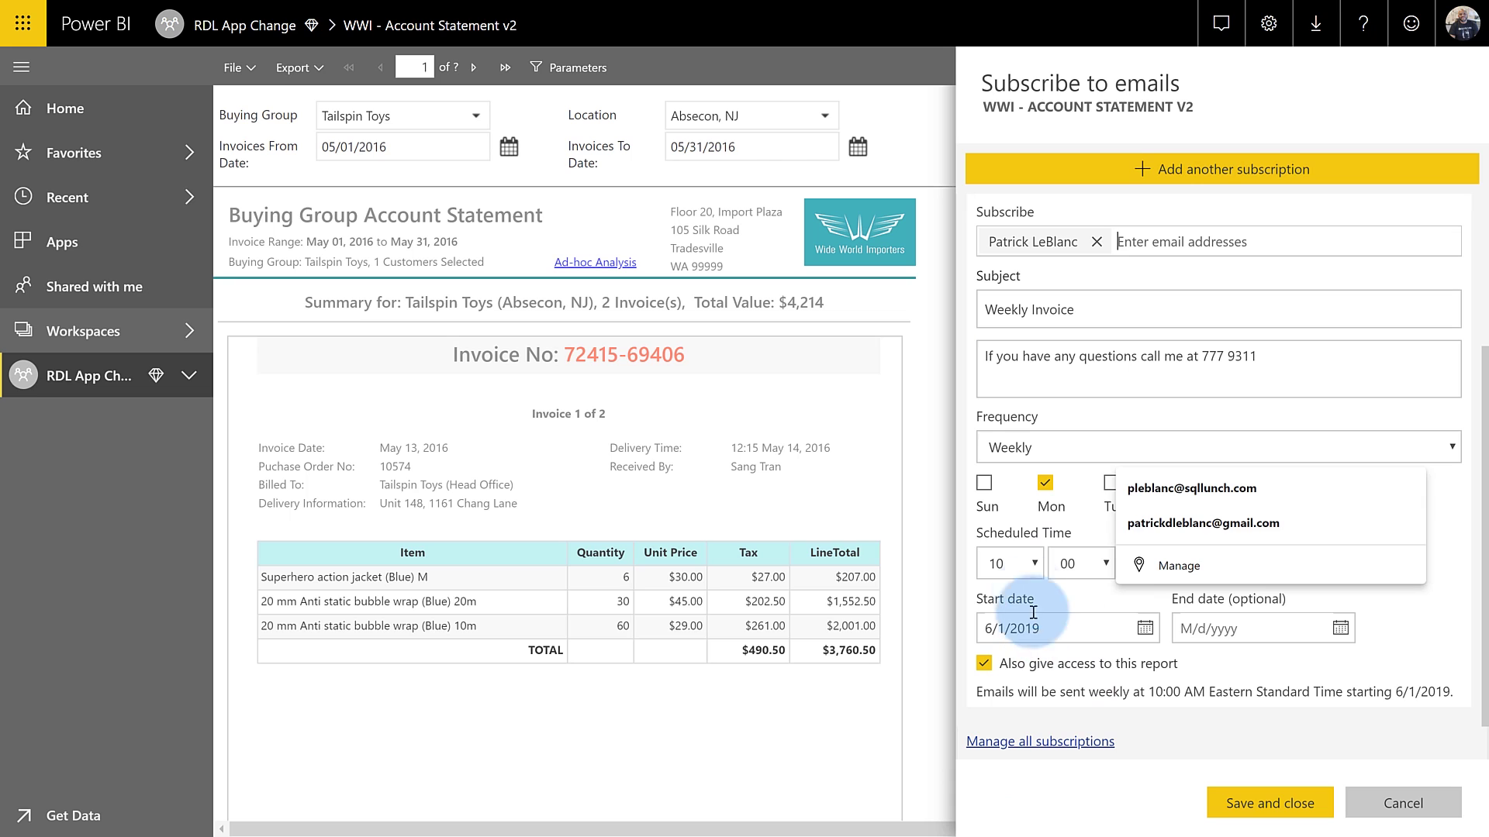
left_click(1221, 628)
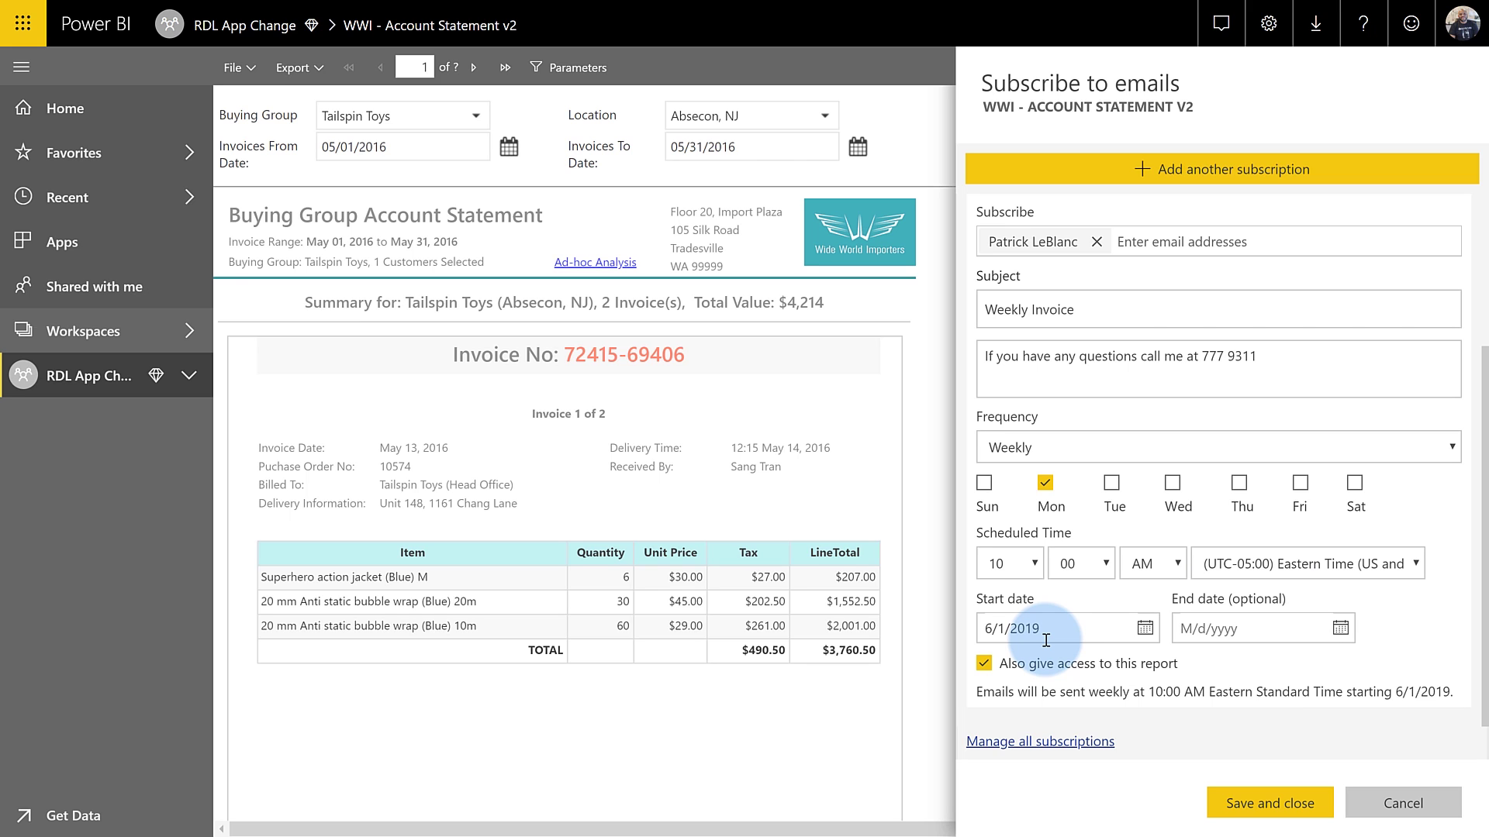
scroll(1111, 339, "up", 3)
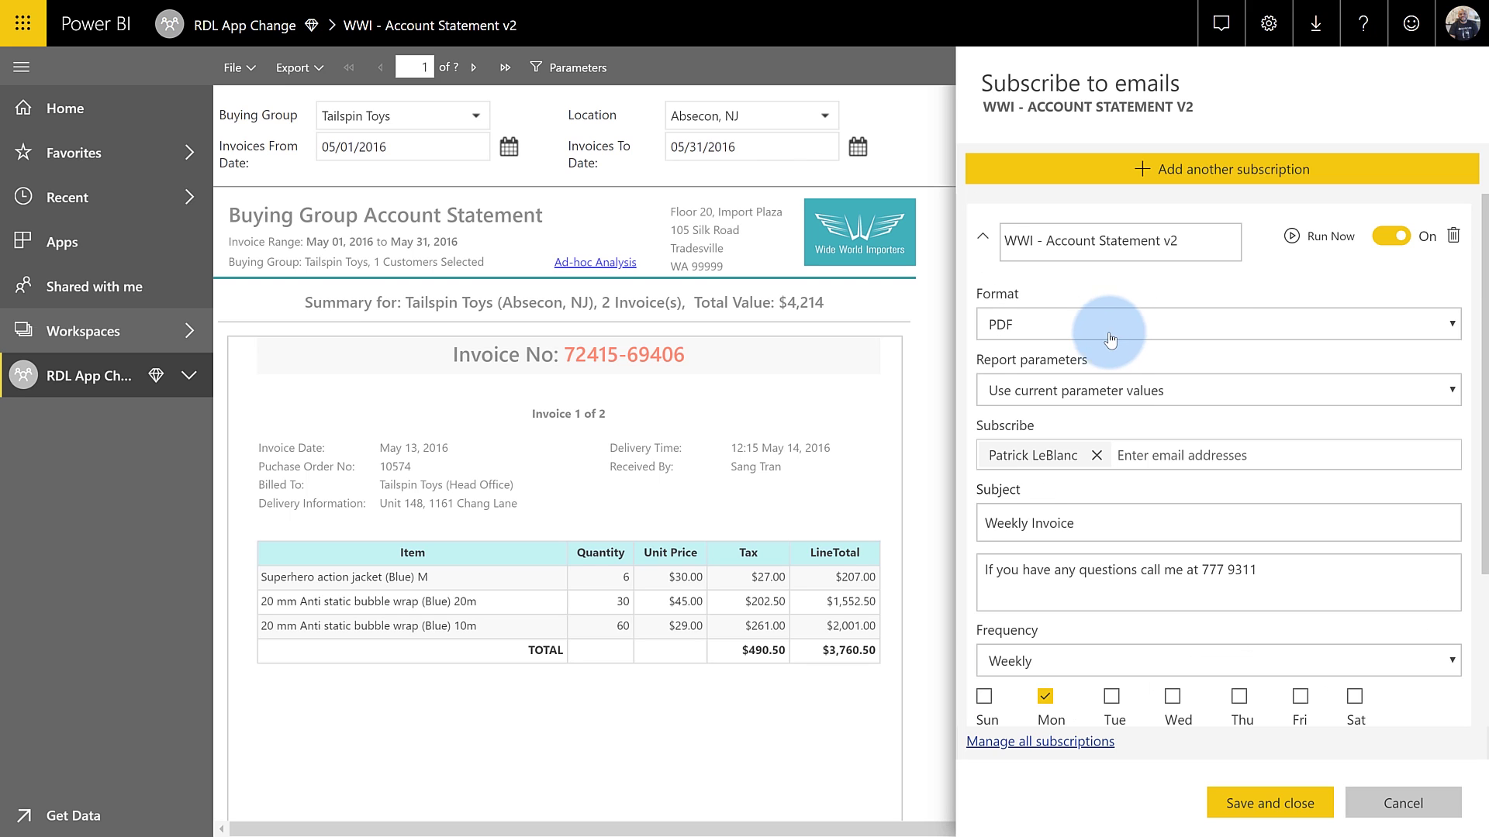
left_click(1097, 330)
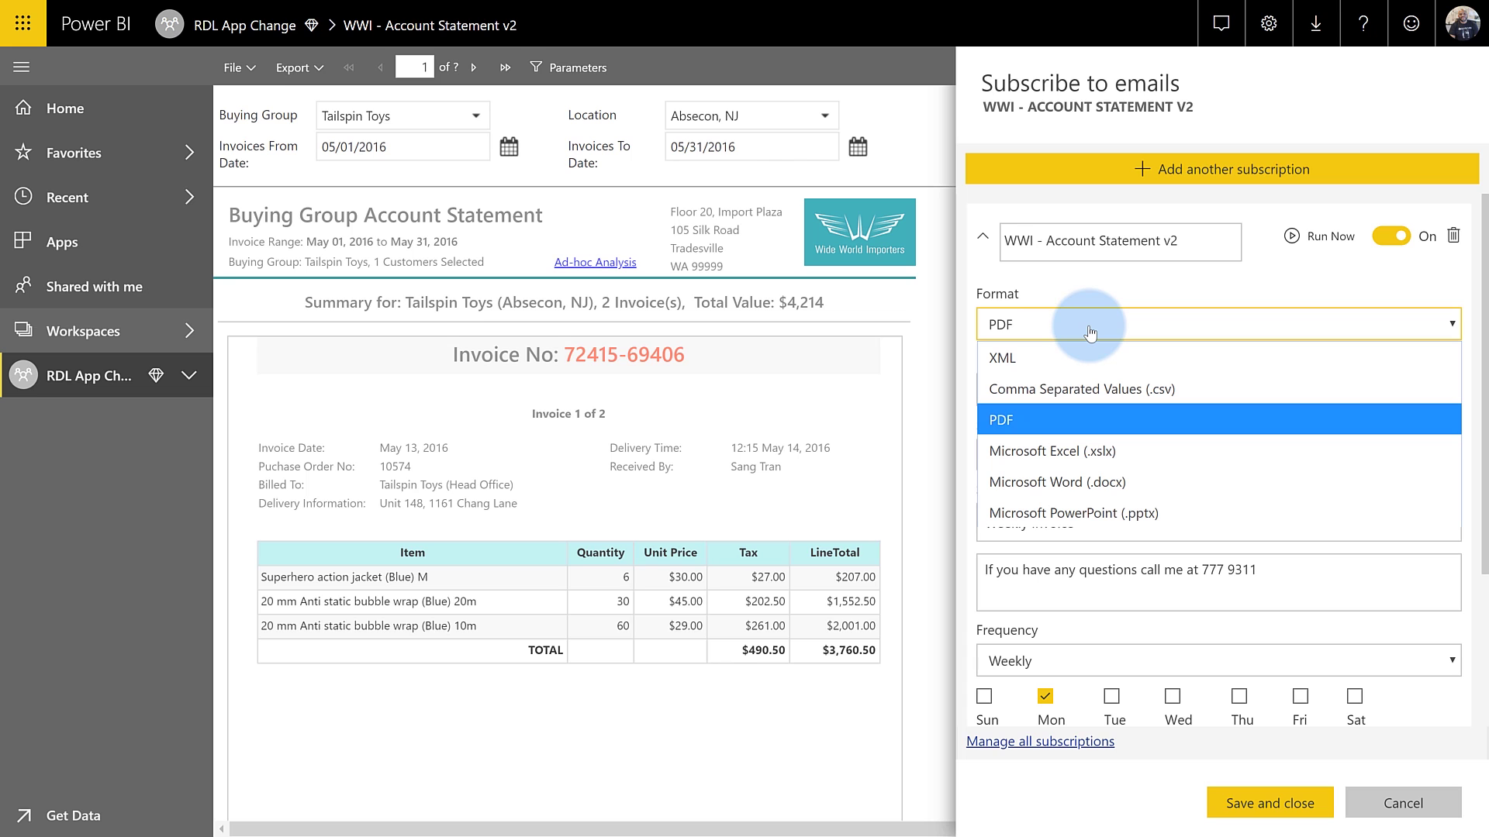
left_click(1291, 432)
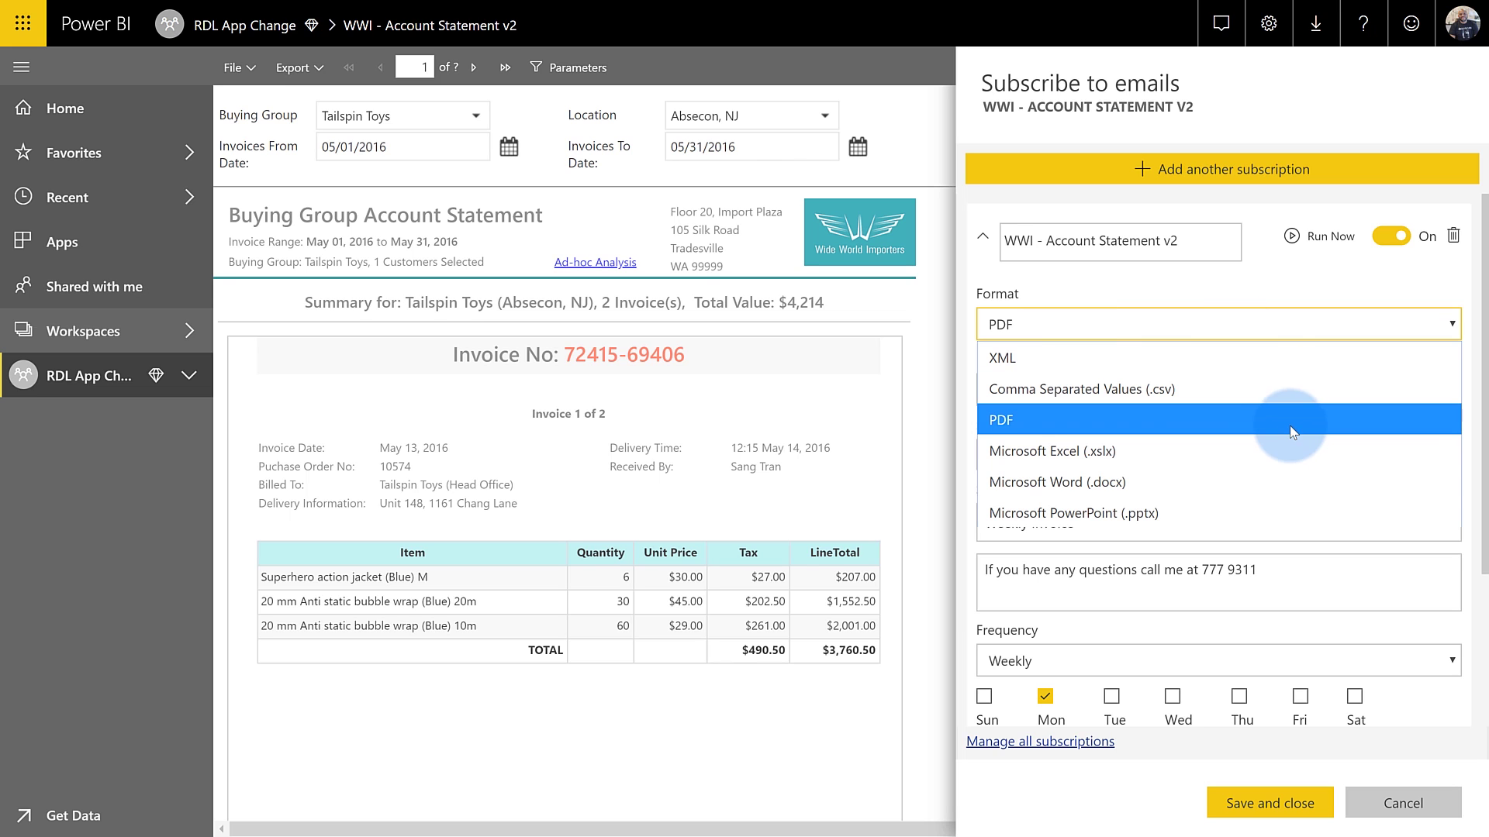
left_click(1265, 327)
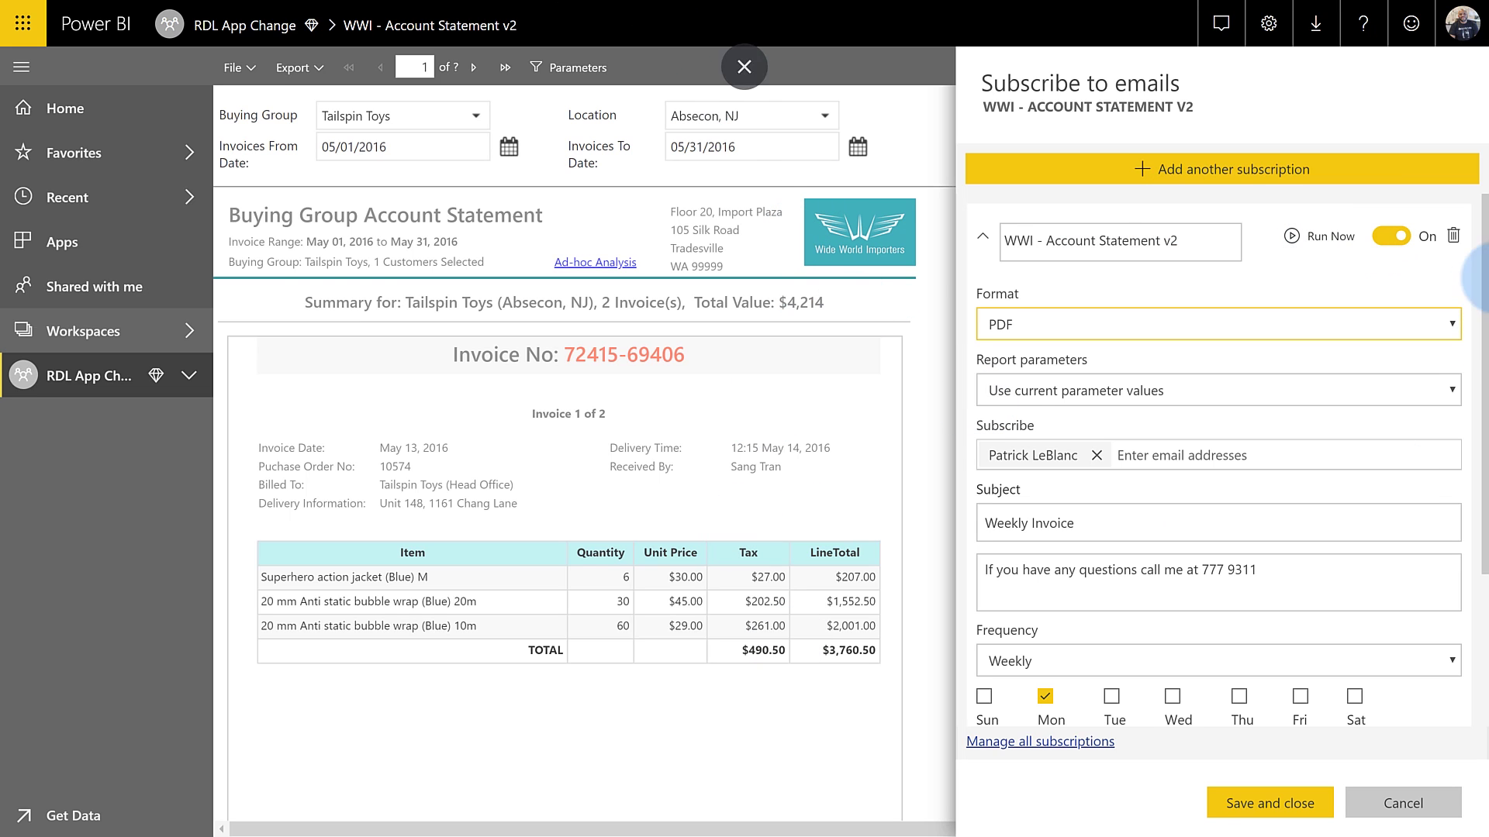
mouse_move(310, 792)
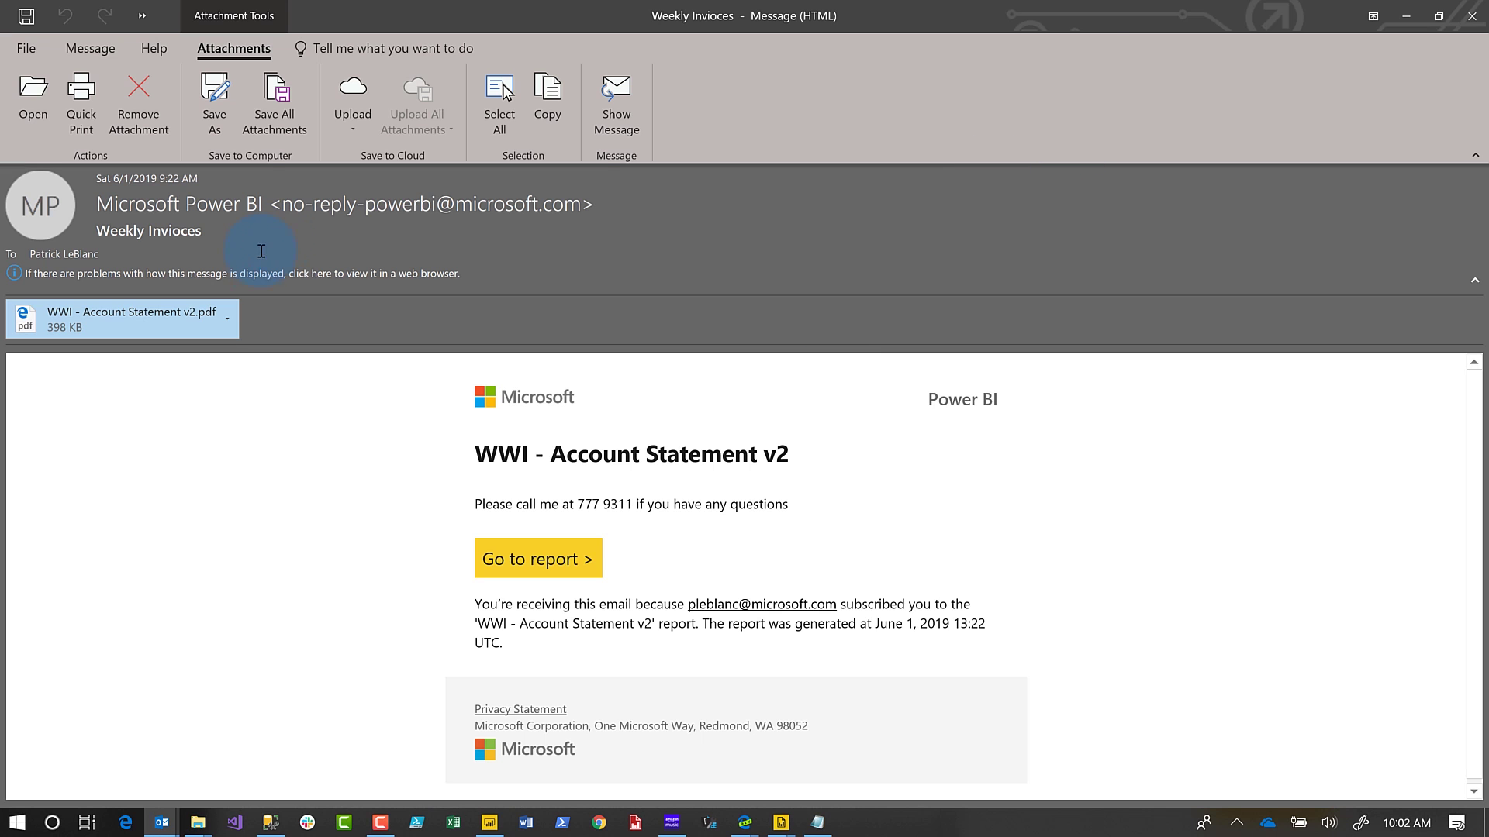
- Open the WWI - Account Statement v2.pdf attachment from the subscription email
left_click(237, 316)
left_click(144, 380)
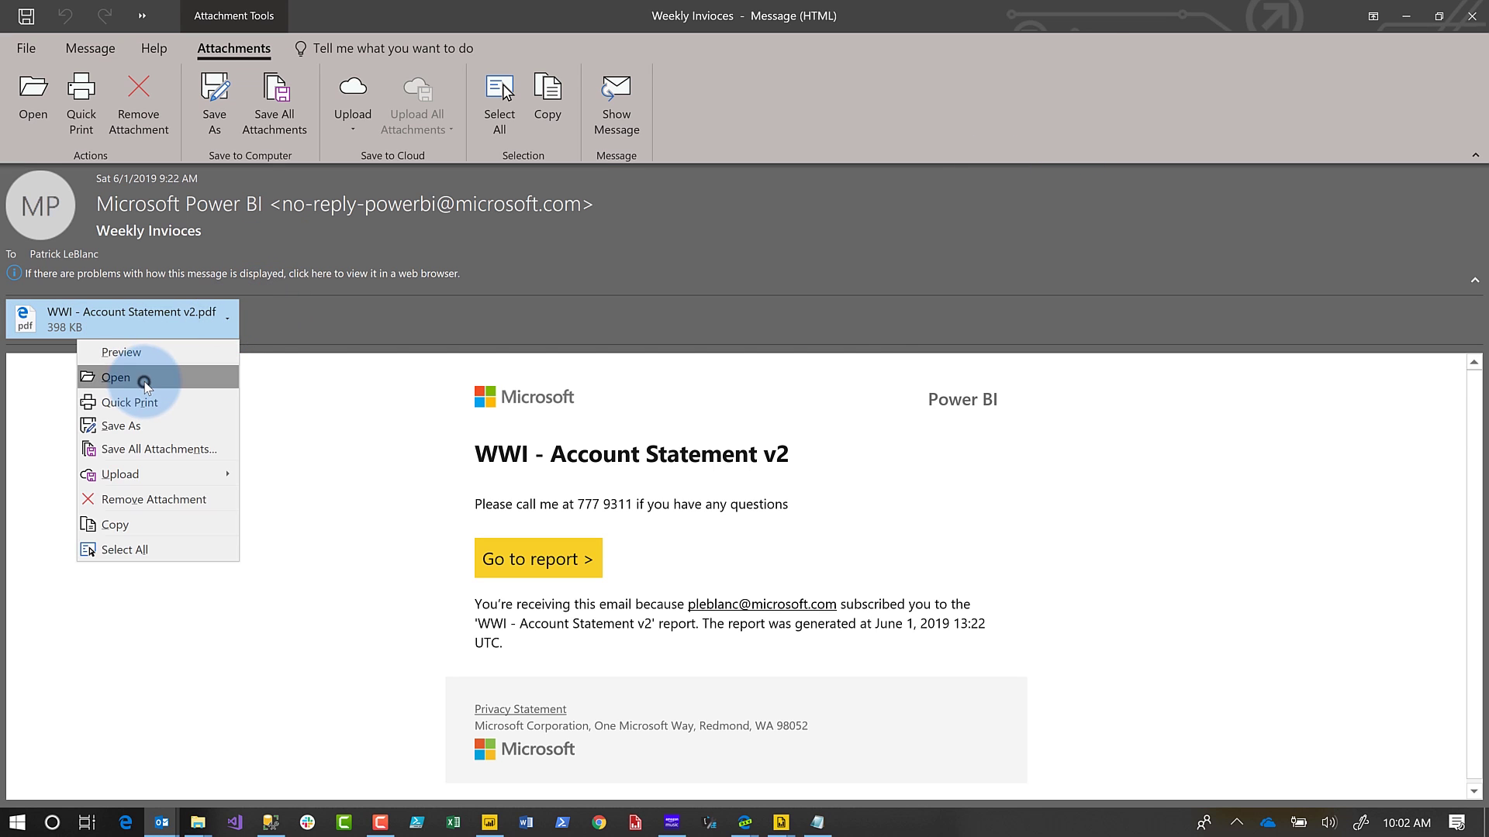
left_click(652, 456)
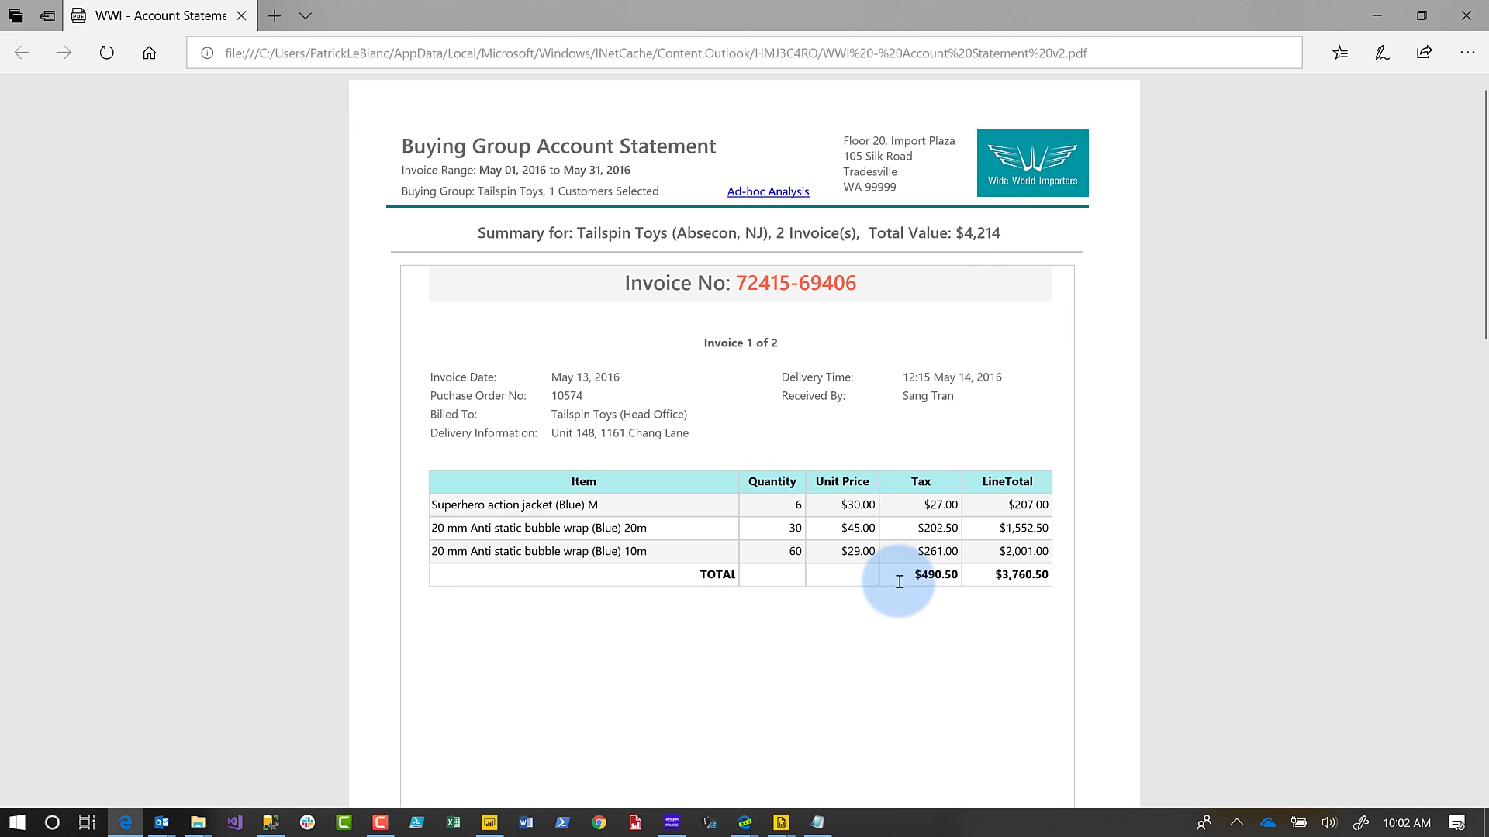
scroll(898, 583, "down", 5)
scroll(900, 581, "down", 10)
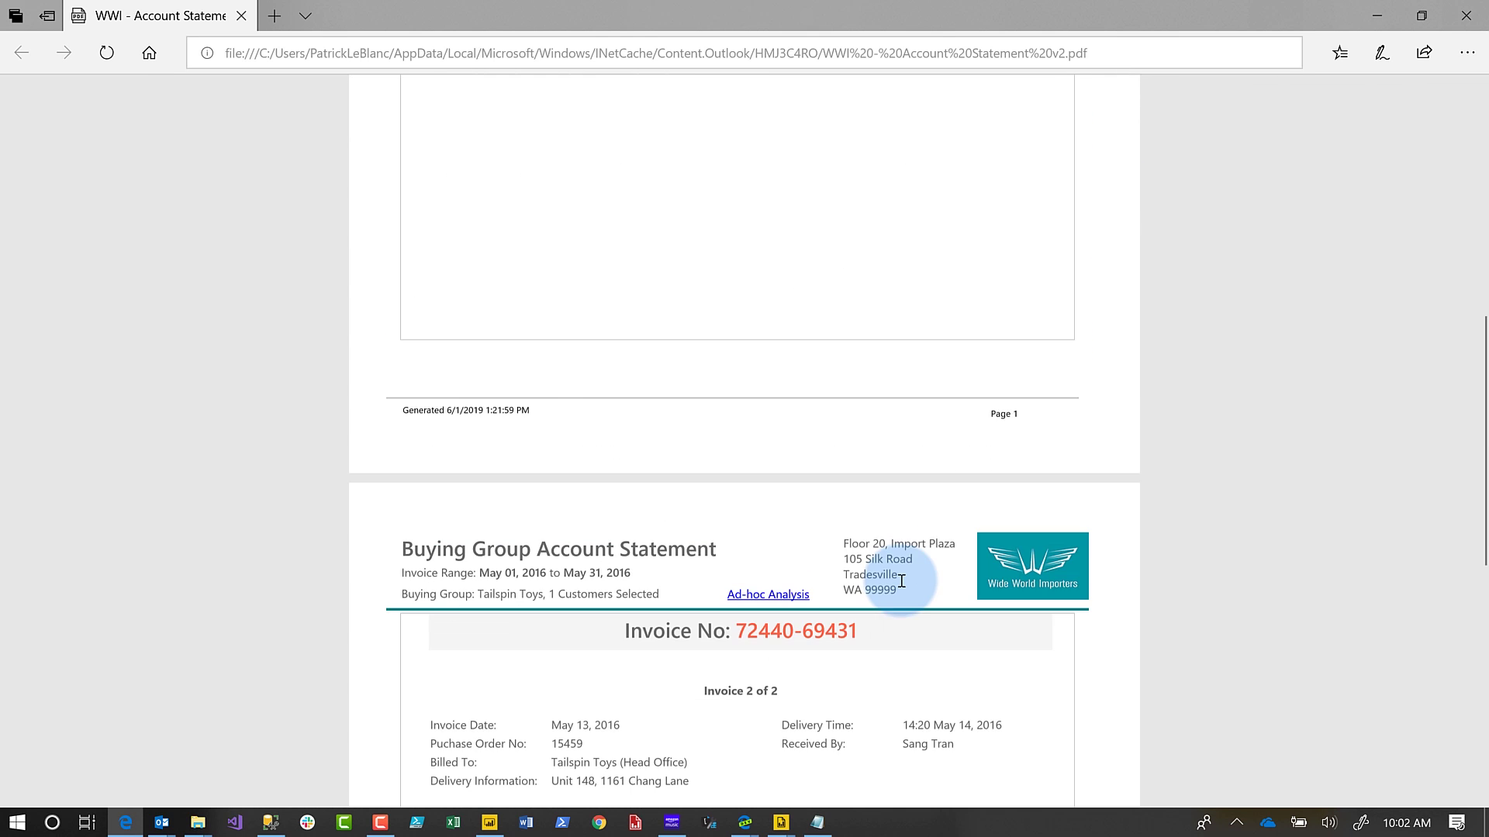